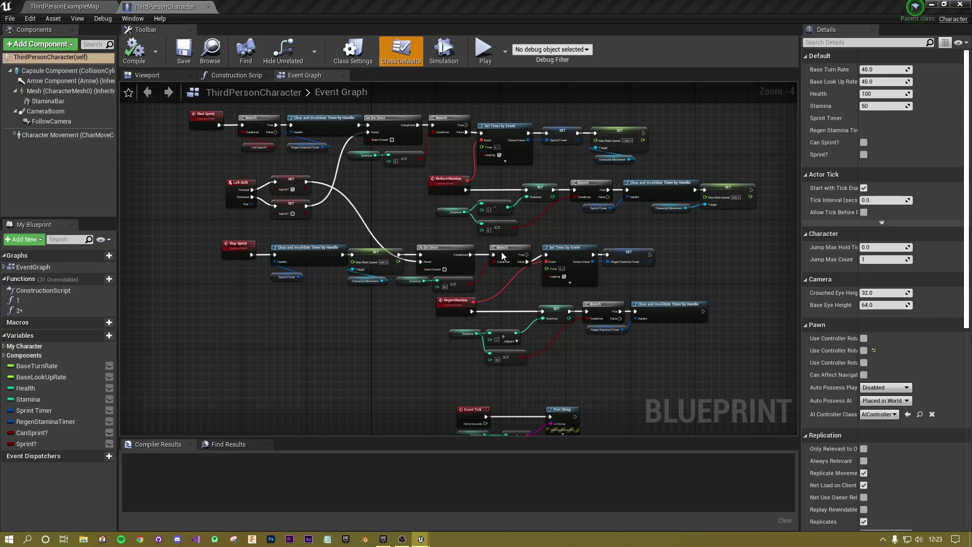
Step: Delete the existing StaminaBar component from the character blueprint
{"action": "right_click_drag", "start_coordinate": [498, 429], "coordinate": [516, 419]}
{"action": "left_click", "coordinate": [48, 103]}
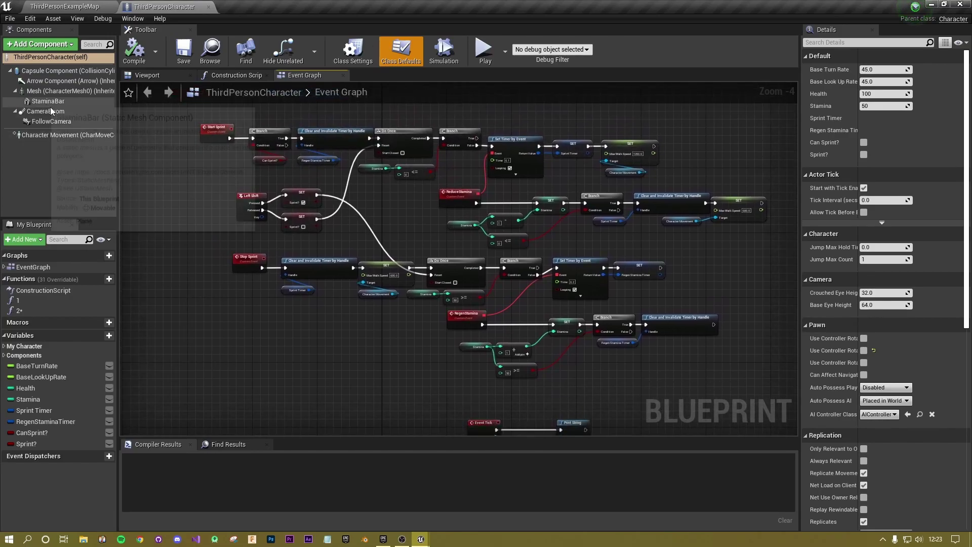
{"action": "key", "text": "Delete"}
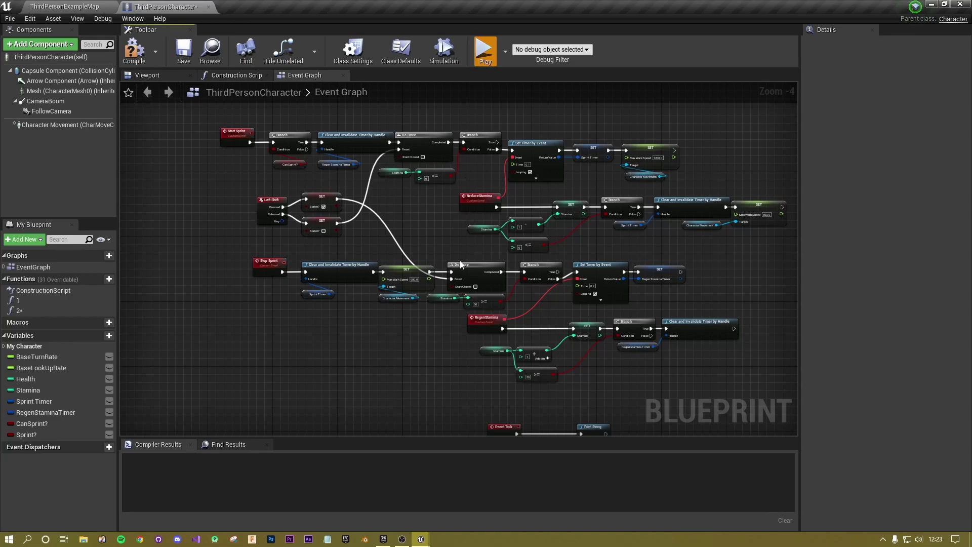
Step: Play-test the level, running and sprinting with the character to watch the printed stamina value, and end the preview
{"action": "key", "text": "alt+p"}
{"action": "key", "text": "w"}
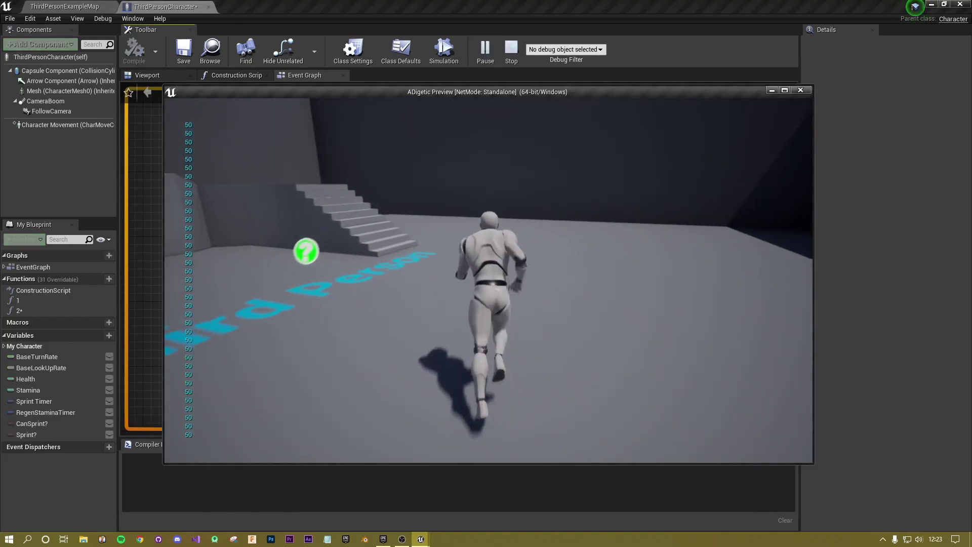
{"action": "key", "text": "shift"}
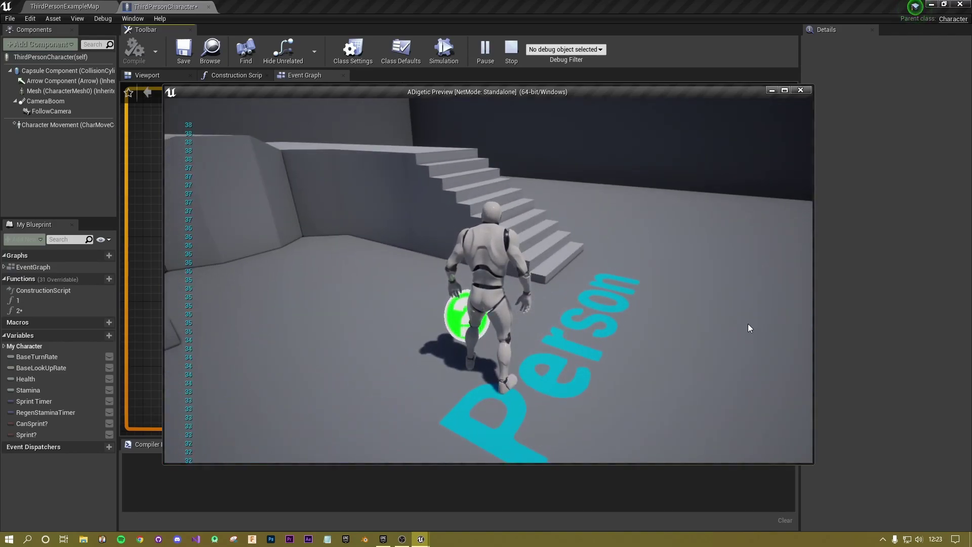
{"action": "key", "text": "Escape"}
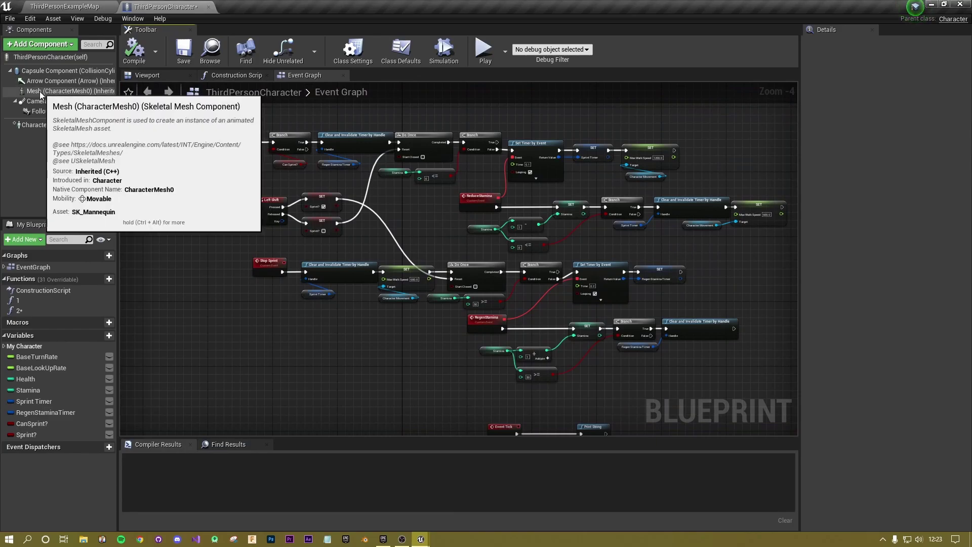
Step: Select the inherited Mesh (CharacterMesh0) component and show the mannequin's chest in the 3D view
{"action": "left_click", "coordinate": [107, 90]}
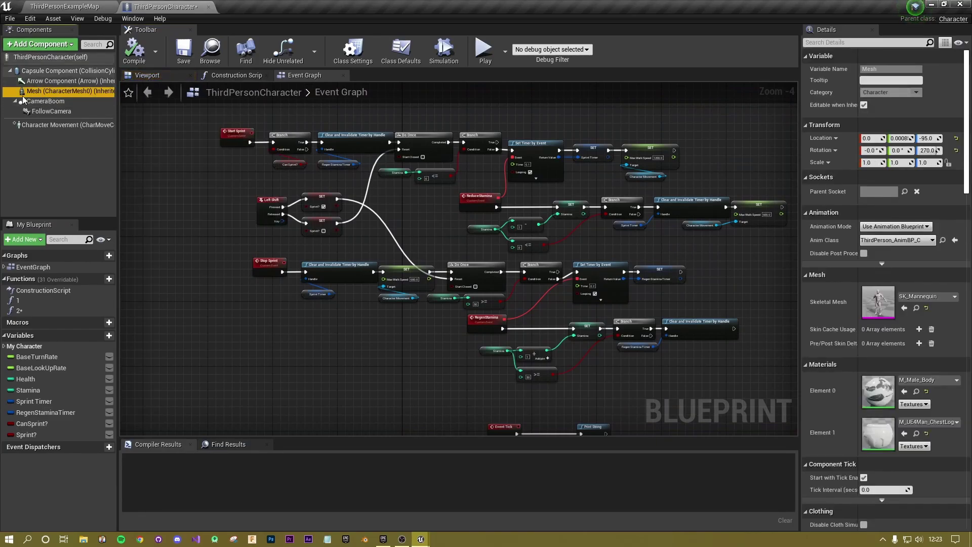
{"action": "left_click", "coordinate": [156, 79]}
{"action": "right_click_drag", "start_coordinate": [355, 228], "coordinate": [557, 238]}
{"action": "mouse_move", "coordinate": [388, 196]}
{"action": "right_mouse_down"}
{"action": "mouse_move", "coordinate": [436, 182]}
{"action": "mouse_move", "coordinate": [395, 223]}
{"action": "mouse_move", "coordinate": [405, 208]}
{"action": "mouse_move", "coordinate": [388, 195]}
{"action": "right_mouse_up"}
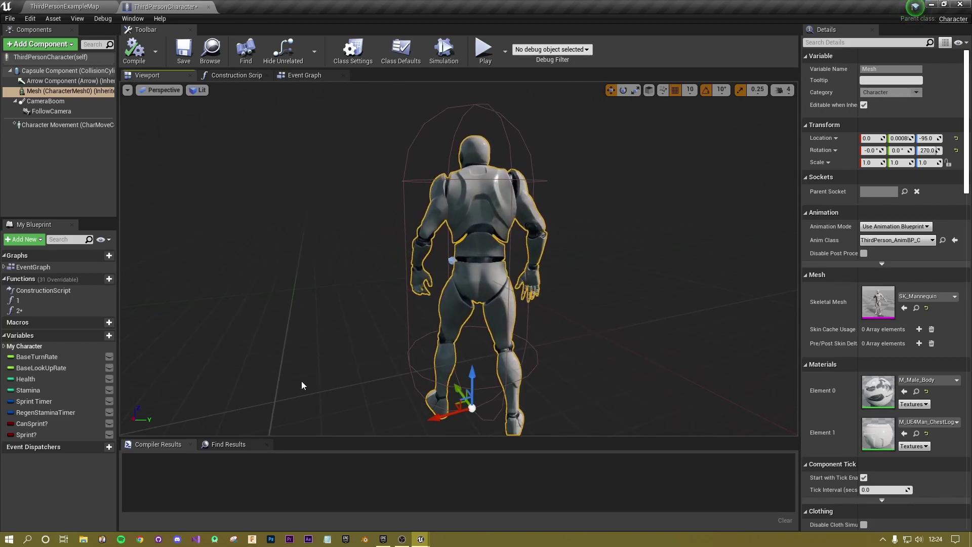
{"action": "scroll", "coordinate": [381, 226], "scroll_direction": "up", "scroll_amount": 1}
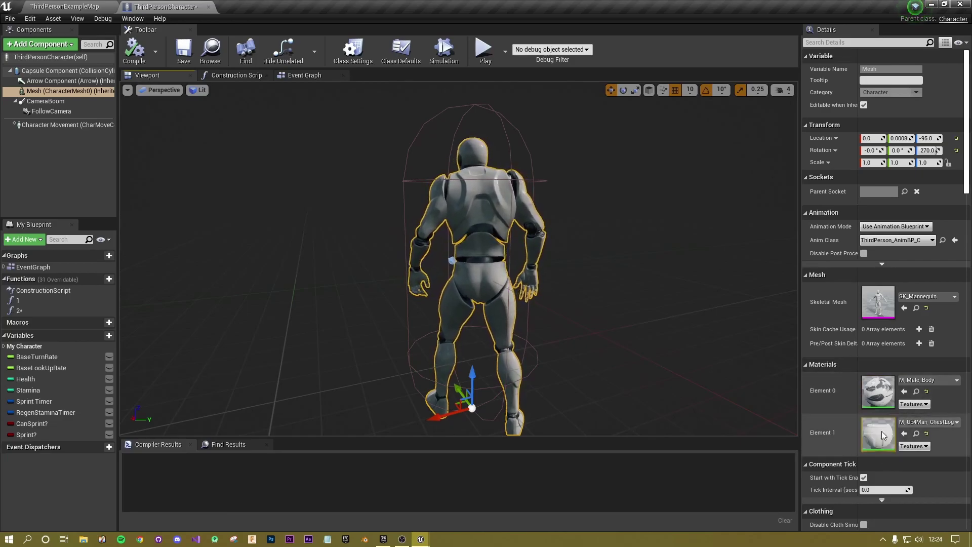
{"action": "left_click_drag", "start_coordinate": [582, 311], "coordinate": [527, 244]}
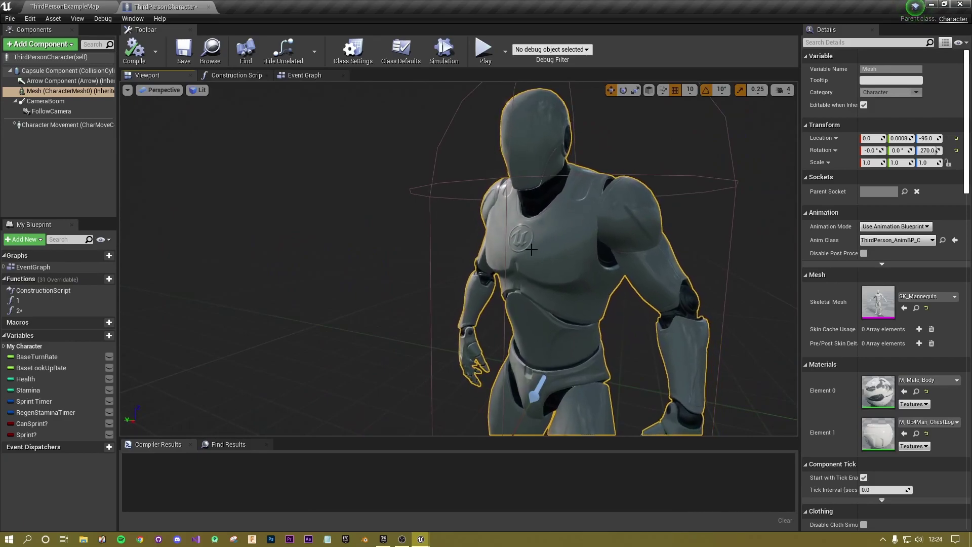
Step: Try M_TilingPreviewMat_01 as the mesh's Element 1 material and restore M_UE4Man_ChestLogo
{"action": "left_click", "coordinate": [942, 422]}
{"action": "scroll", "coordinate": [868, 363], "scroll_direction": "down", "scroll_amount": 10}
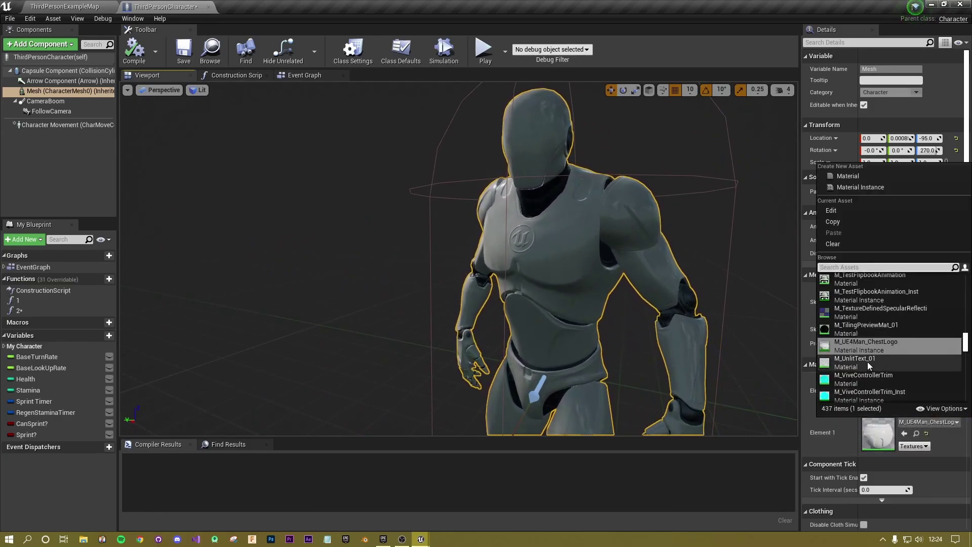
{"action": "left_click", "coordinate": [857, 329]}
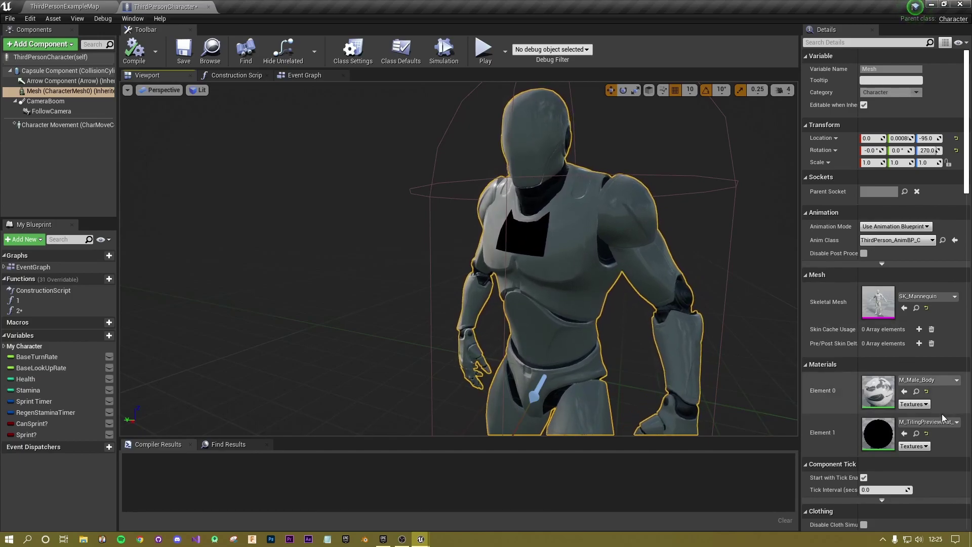
{"action": "left_click", "coordinate": [928, 422]}
{"action": "left_click", "coordinate": [894, 363]}
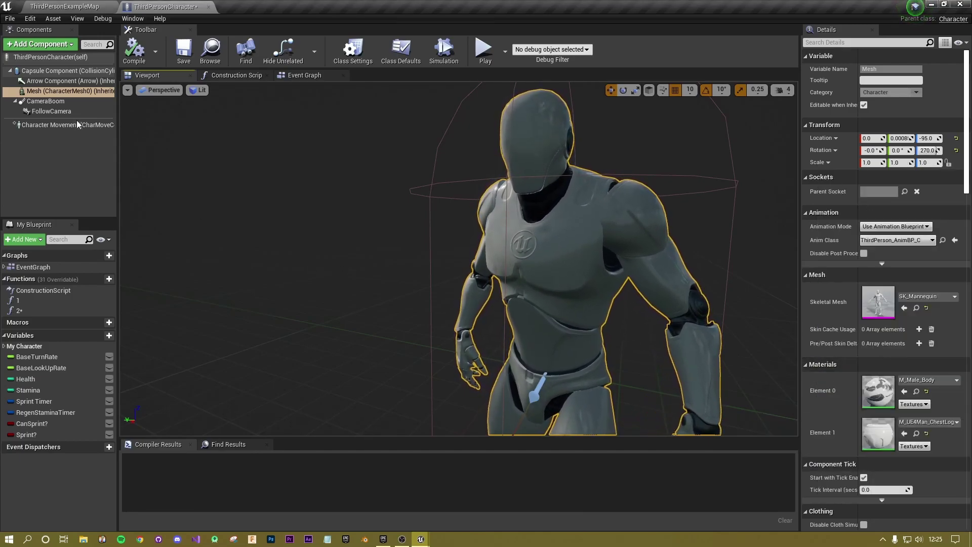
Step: Add a Plane component under the character's Mesh and name it StaminaBar
{"action": "left_click", "coordinate": [28, 45]}
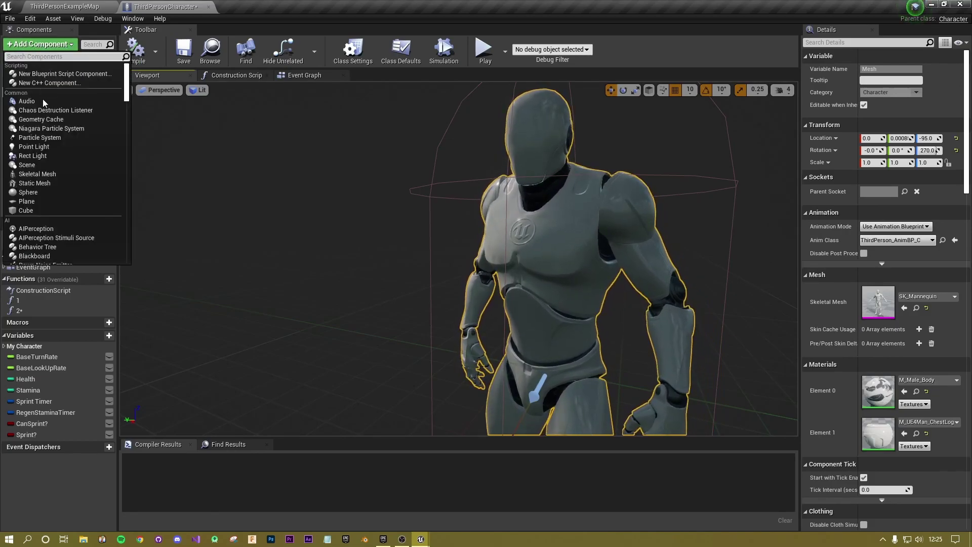
{"action": "left_click", "coordinate": [39, 201]}
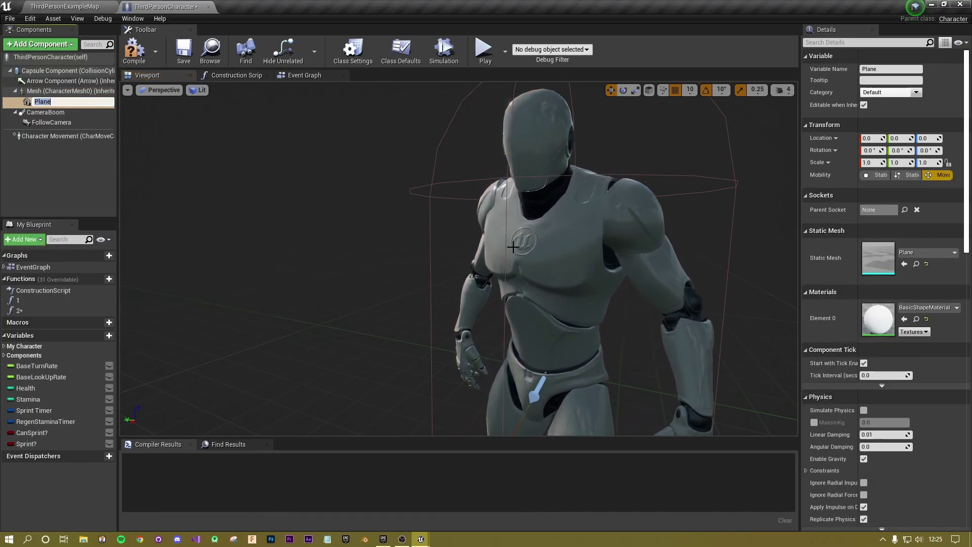
{"action": "key", "text": "Return"}
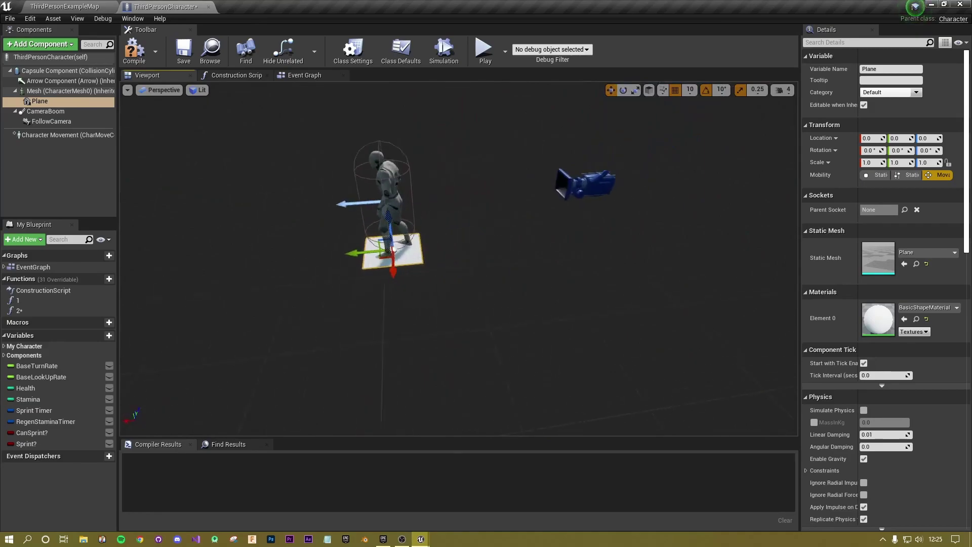
{"action": "mouse_move", "coordinate": [355, 252]}
{"action": "right_mouse_down"}
{"action": "mouse_move", "coordinate": [329, 233]}
{"action": "mouse_move", "coordinate": [355, 252]}
{"action": "right_mouse_up"}
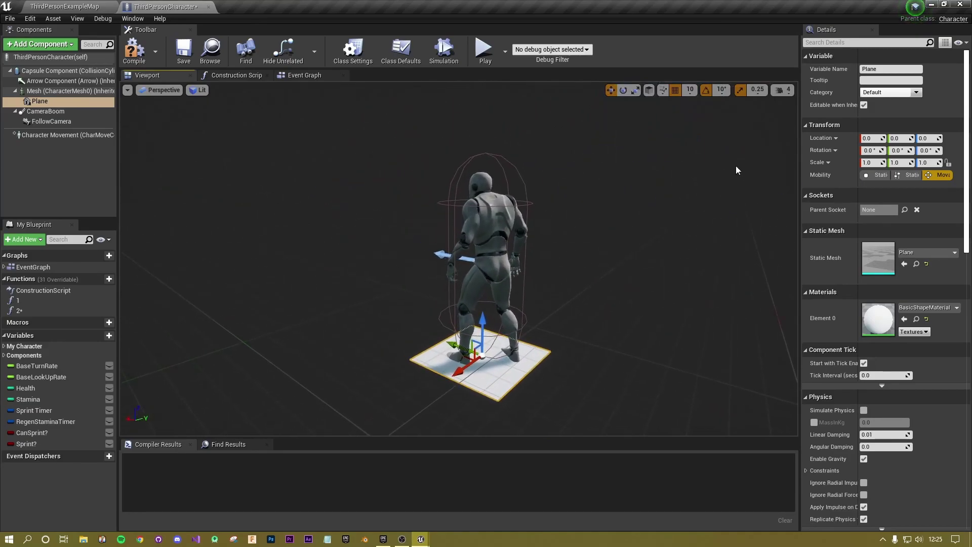
{"action": "type", "text": "StaminaB"}
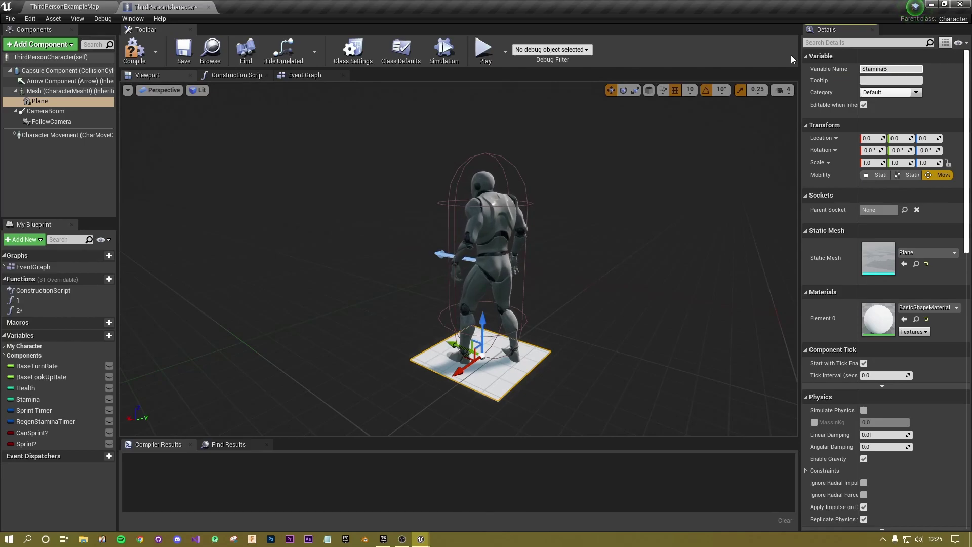
{"action": "type", "text": "ar"}
{"action": "key", "text": "Return"}
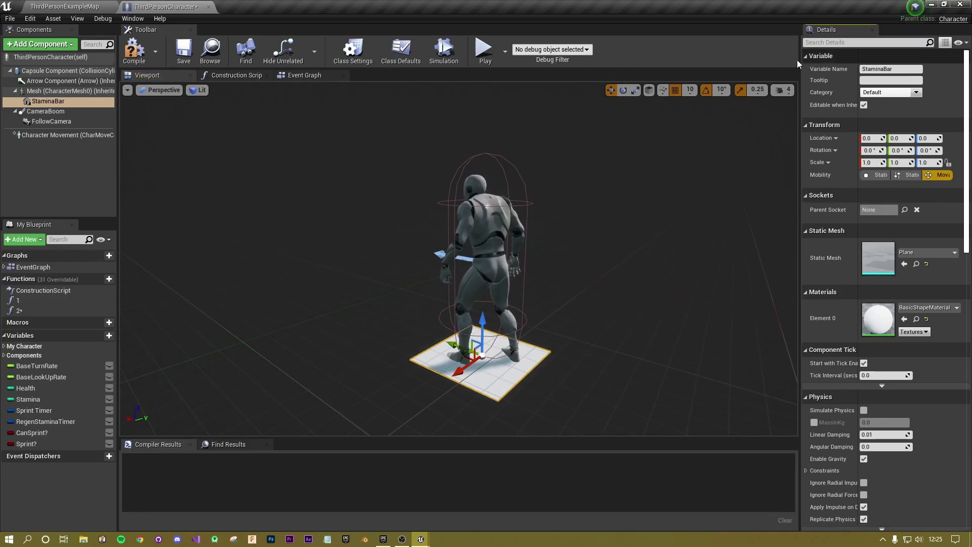
Step: Attach StaminaBar to the spine_03 bone and rotate it about -90° around X so it lies along the character's back
{"action": "left_click", "coordinate": [905, 209]}
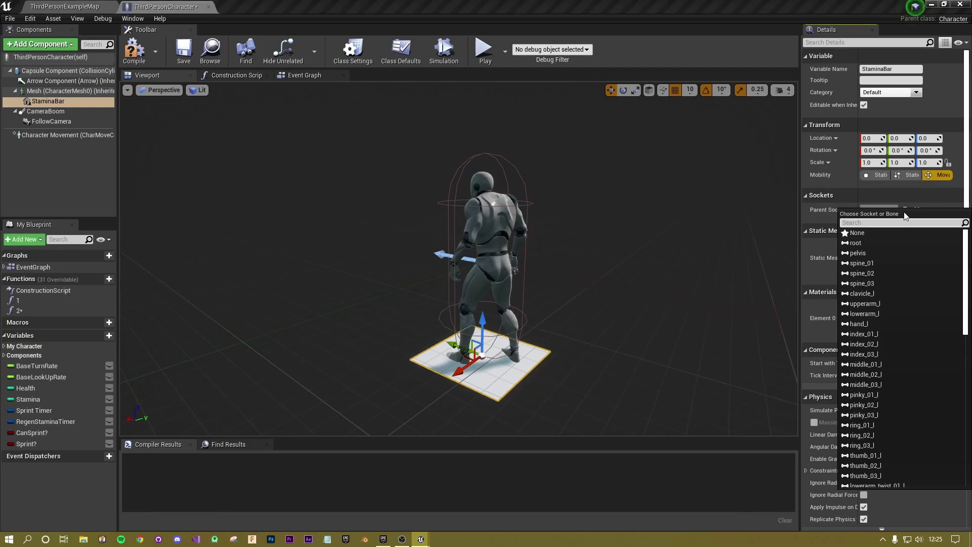
{"action": "left_click", "coordinate": [868, 283]}
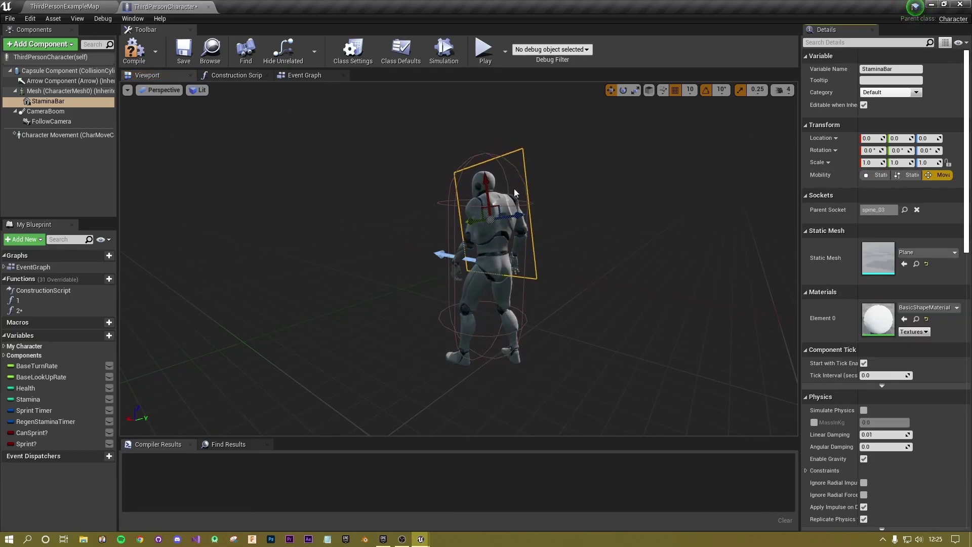
{"action": "right_click_drag", "start_coordinate": [490, 233], "coordinate": [571, 235]}
{"action": "key", "text": "d"}
{"action": "key", "text": "w"}
{"action": "key", "text": "a"}
{"action": "key", "text": "s"}
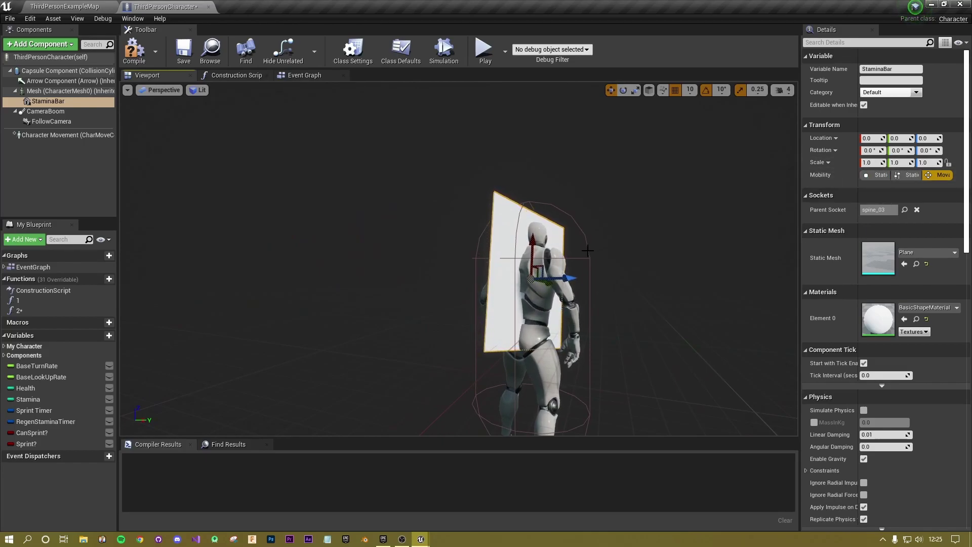
{"action": "key", "text": "e"}
{"action": "left_click_drag", "start_coordinate": [565, 274], "coordinate": [607, 279]}
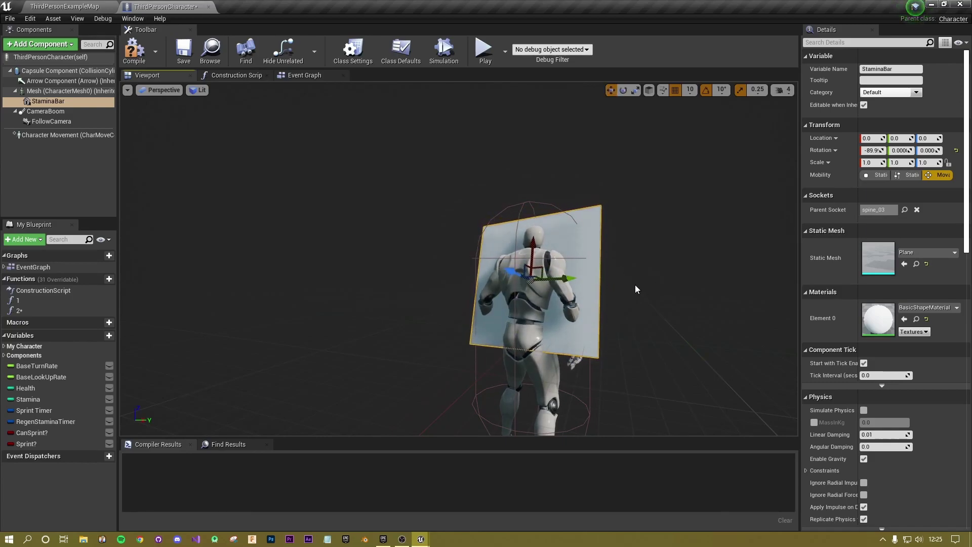
{"action": "key", "text": "e"}
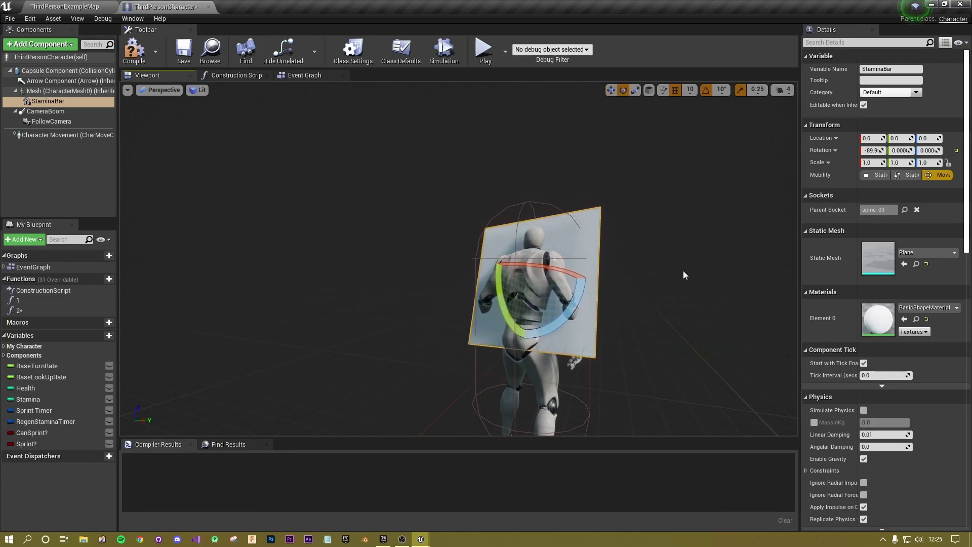
Step: Set the StaminaBar plane's scale to 0.3 in X and 0.1 in Y
{"action": "left_click", "coordinate": [871, 163]}
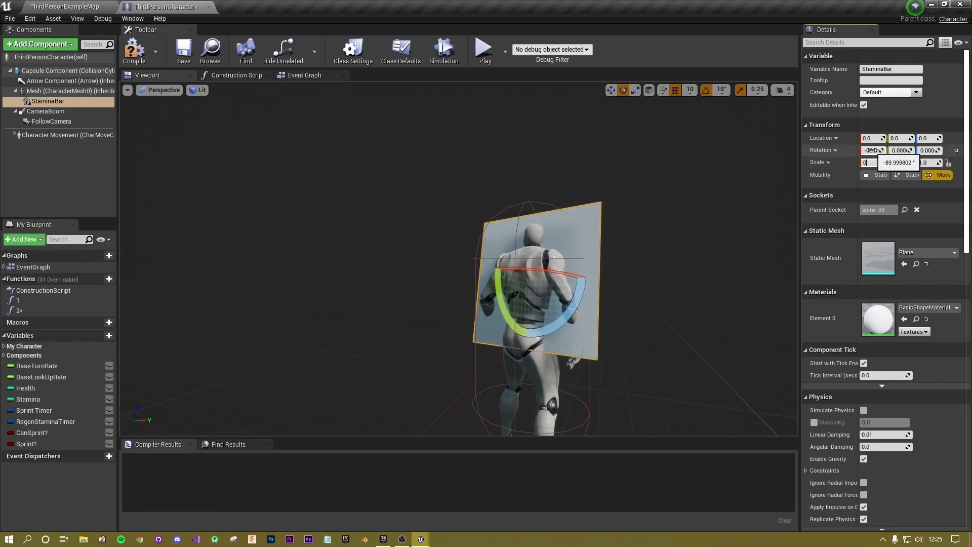
{"action": "type", "text": "0.3"}
{"action": "key", "text": "Return"}
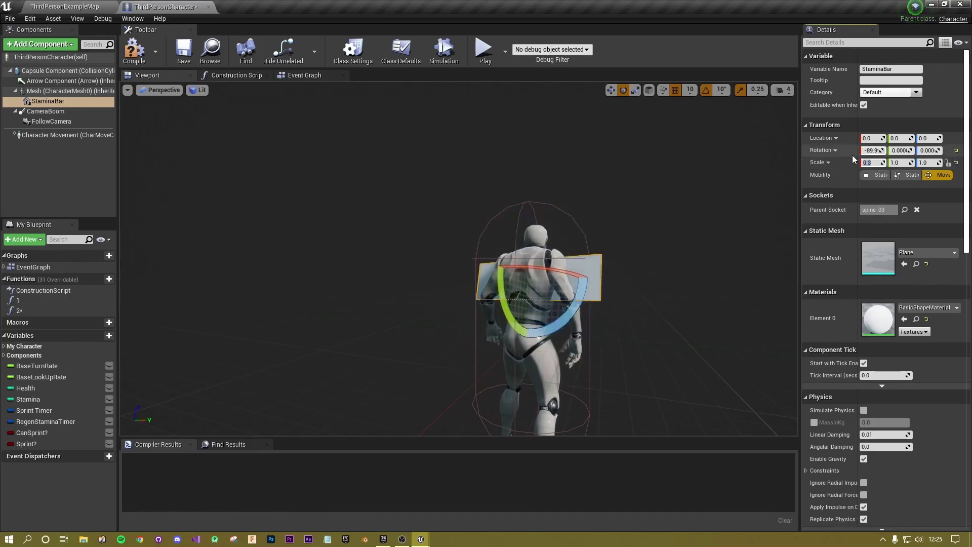
{"action": "left_click", "coordinate": [897, 163]}
{"action": "type", "text": "0.1"}
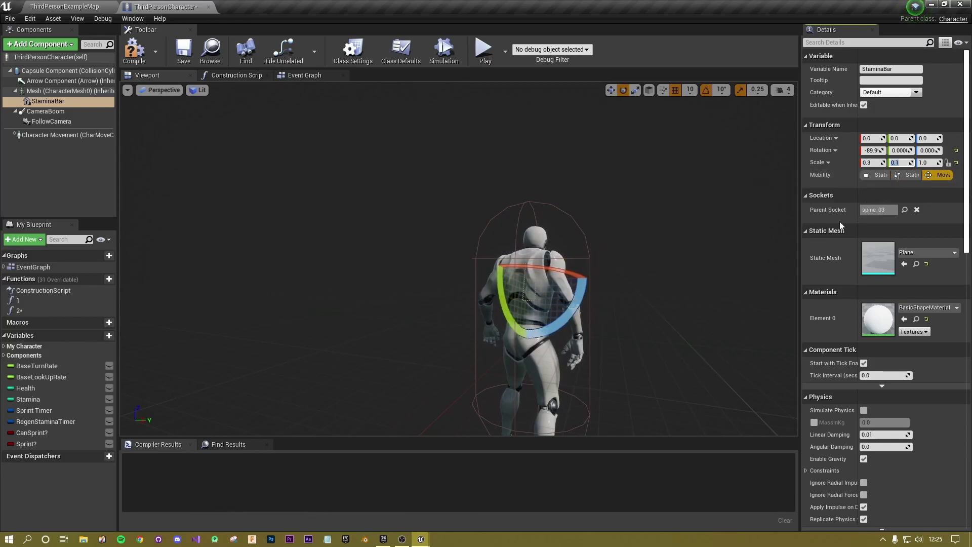
{"action": "key", "text": "Return"}
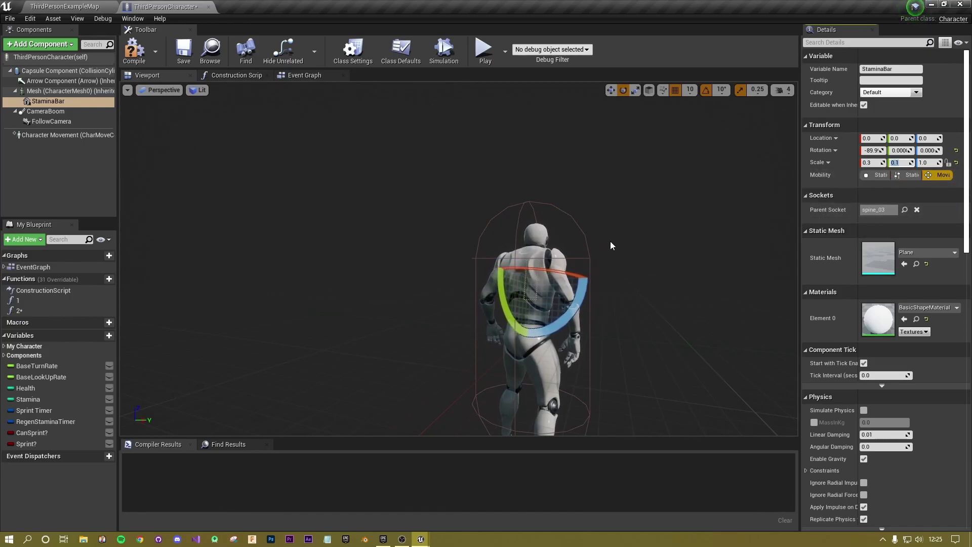
Step: Move StaminaBar to Y -20 so it sits just behind the character's back, and compile the blueprint
{"action": "left_click", "coordinate": [610, 91]}
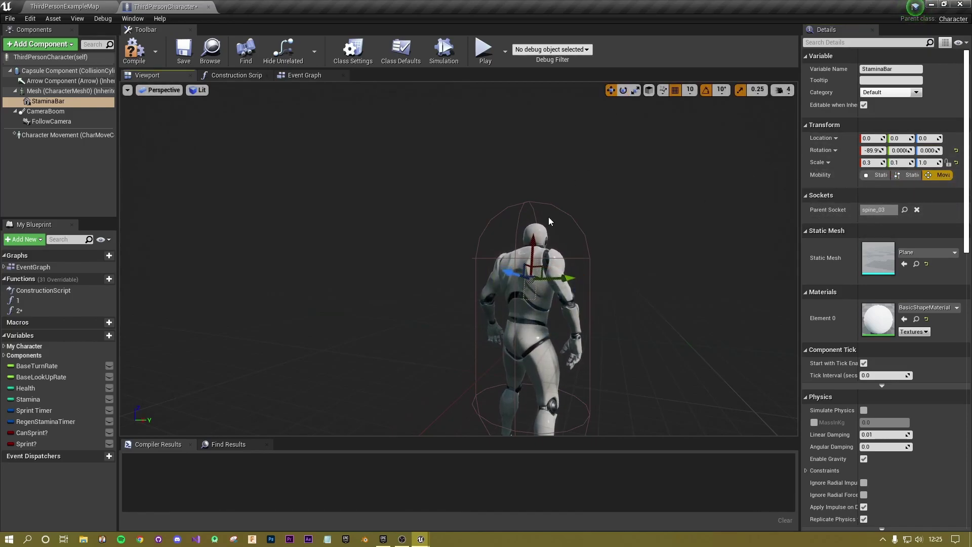
{"action": "left_click", "coordinate": [530, 314]}
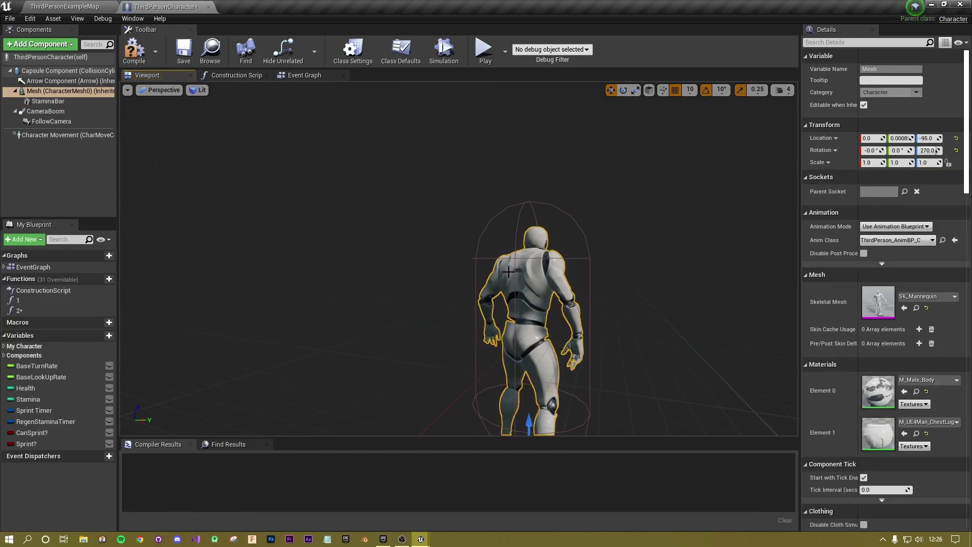
{"action": "left_click", "coordinate": [50, 102]}
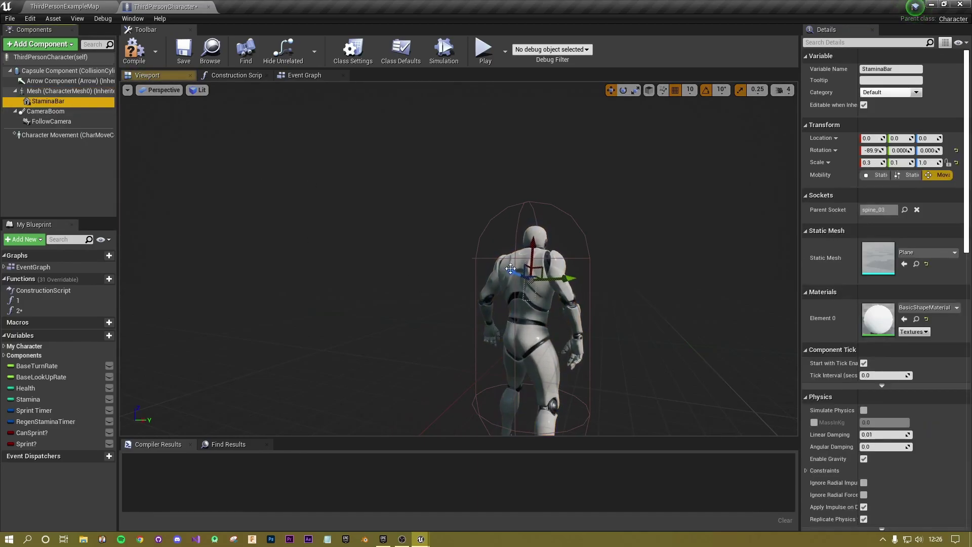
{"action": "left_click_drag", "start_coordinate": [555, 278], "coordinate": [493, 268]}
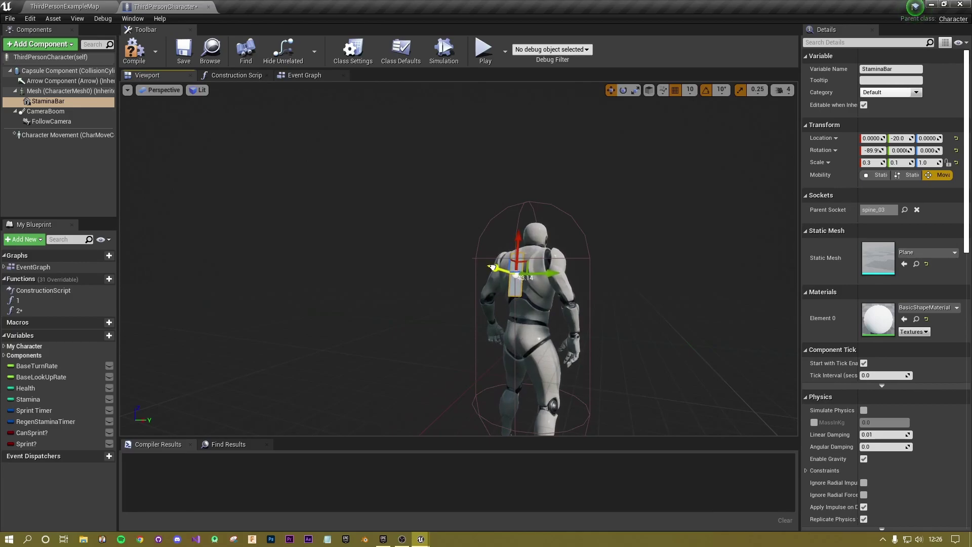
{"action": "right_click_drag", "start_coordinate": [493, 268], "coordinate": [451, 269]}
{"action": "key", "text": "f"}
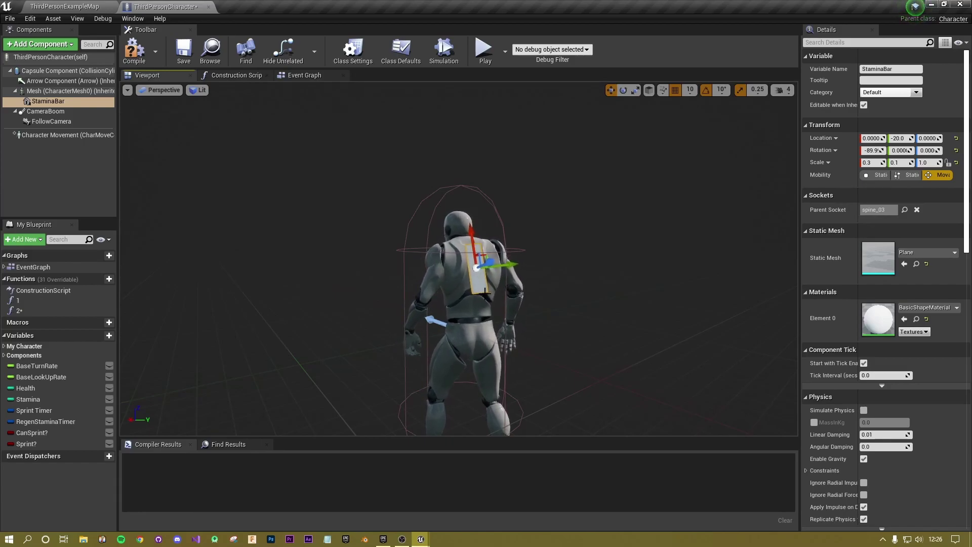
{"action": "left_click", "coordinate": [134, 52]}
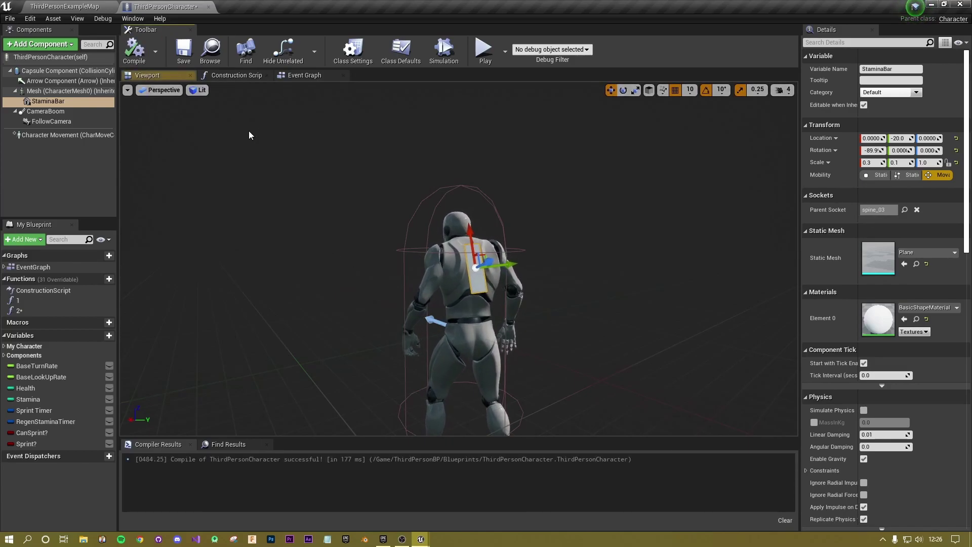
Step: Delete the M_DiegeticBar material from the project's Content folder
{"action": "left_click", "coordinate": [64, 6]}
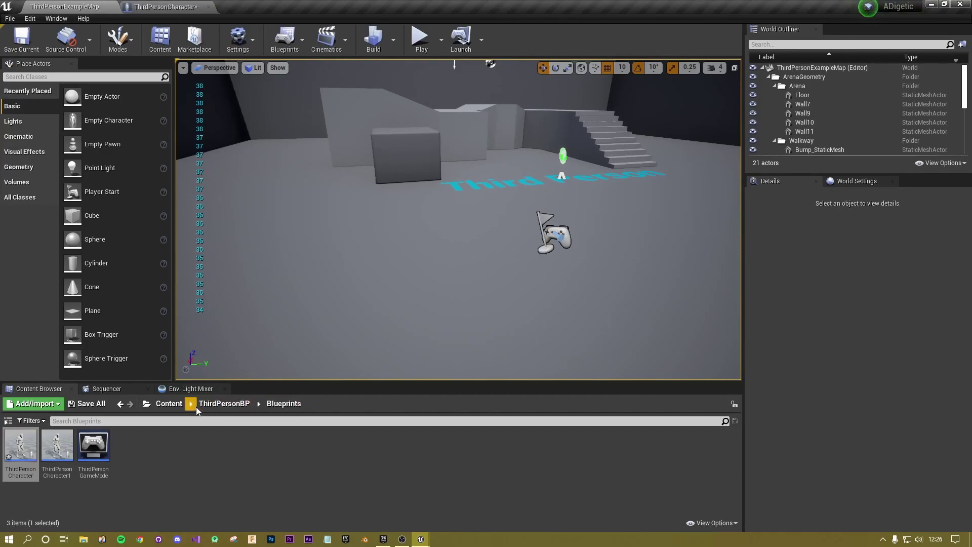
{"action": "left_click", "coordinate": [168, 403]}
{"action": "left_click", "coordinate": [203, 445]}
{"action": "key", "text": "Delete"}
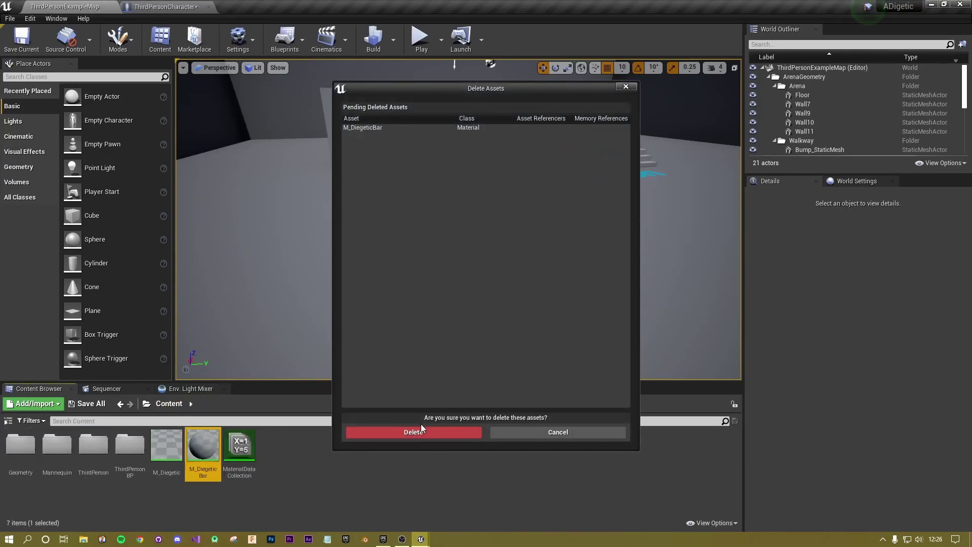
{"action": "left_click", "coordinate": [420, 432]}
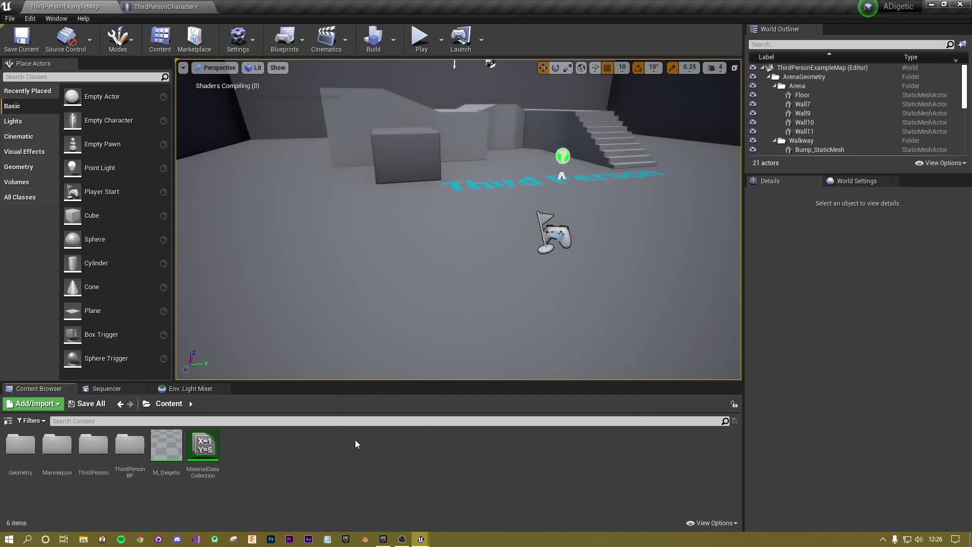
Step: Create a new material in the Content folder and name it M_DiegeticStaminaBar
{"action": "right_click", "coordinate": [382, 470]}
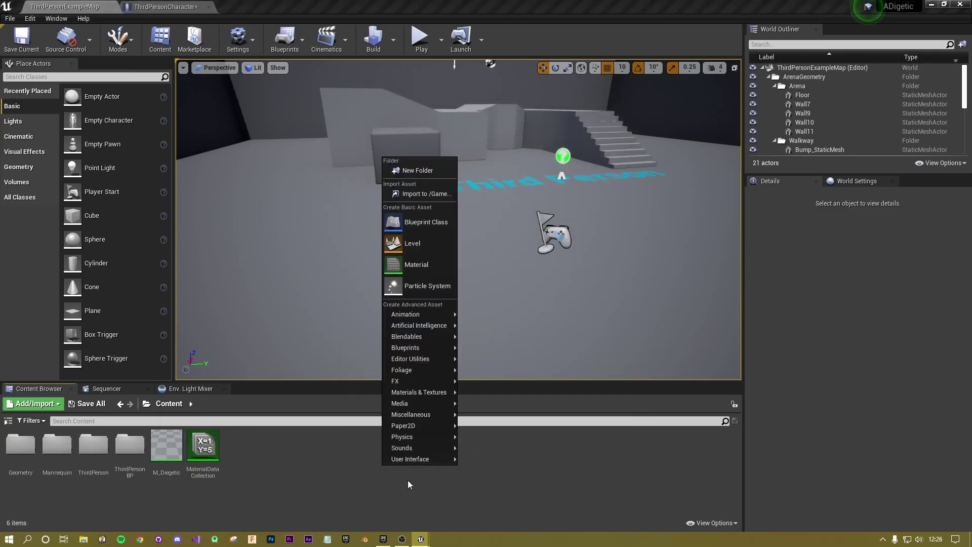
{"action": "left_click", "coordinate": [422, 265]}
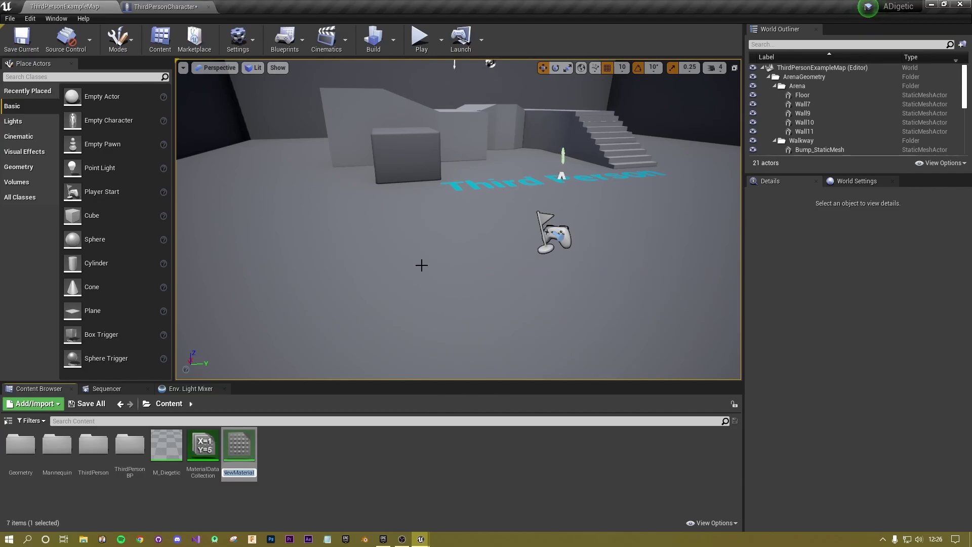
{"action": "type", "text": "M_Die"}
{"action": "type", "text": "geticS"}
{"action": "type", "text": "tamina"}
{"action": "type", "text": "Bar"}
{"action": "key", "text": "Return"}
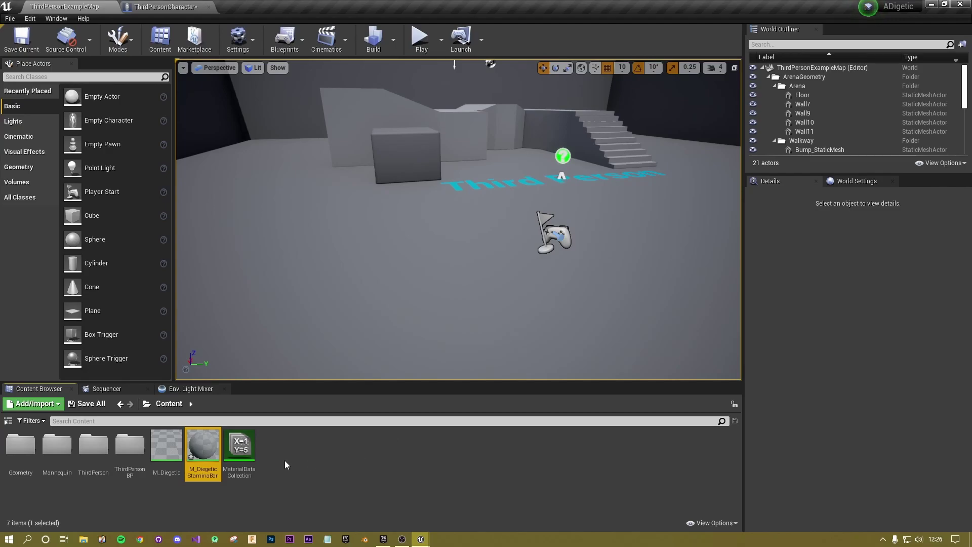
Step: Open M_DiegeticStaminaBar and set its blend mode to Masked and its shading model to Unlit
{"action": "double_click", "coordinate": [205, 448]}
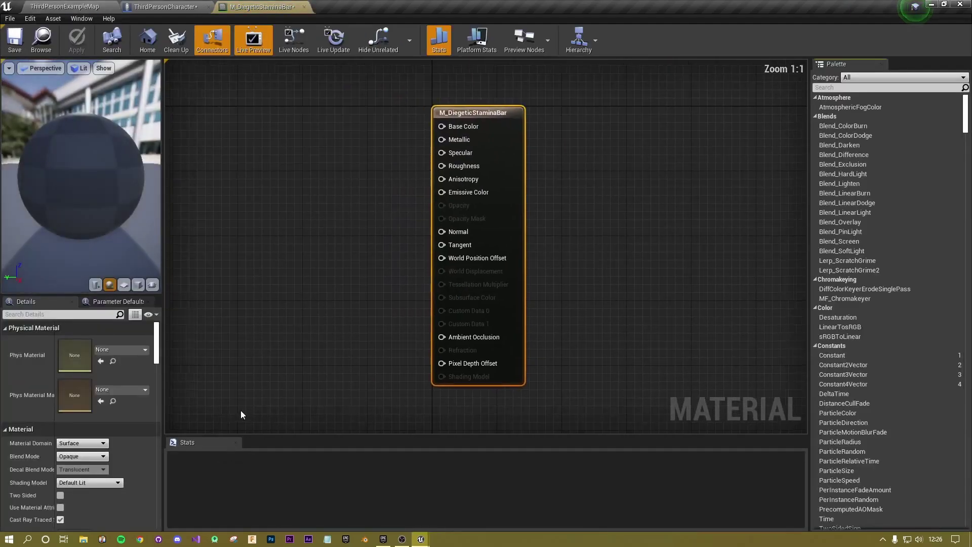
{"action": "right_click_drag", "start_coordinate": [364, 186], "coordinate": [627, 174]}
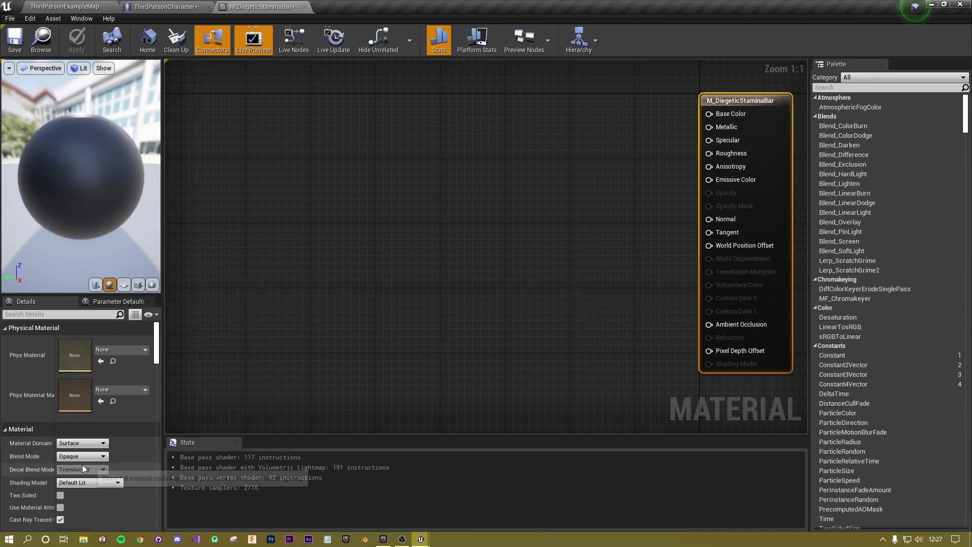
{"action": "scroll", "coordinate": [78, 456], "scroll_direction": "down", "scroll_amount": 2}
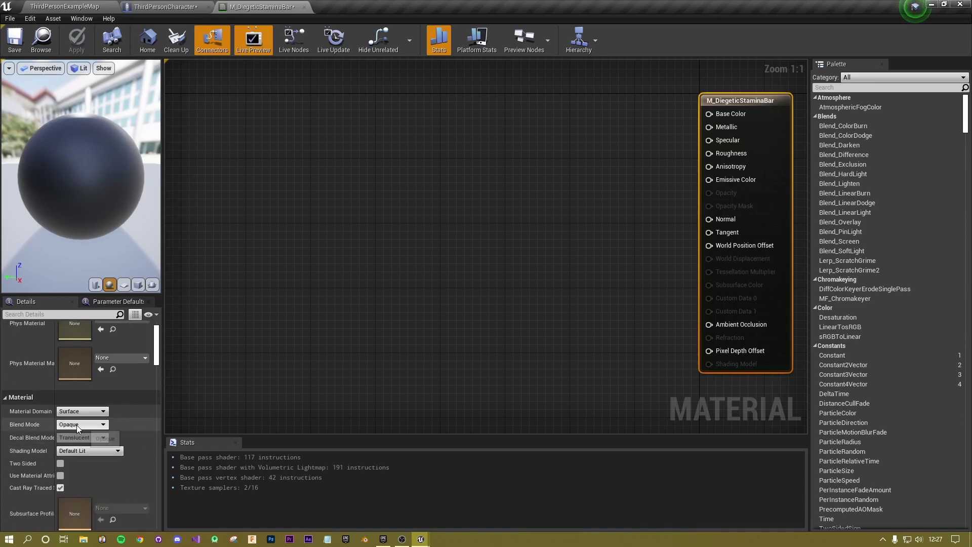
{"action": "left_click", "coordinate": [77, 424]}
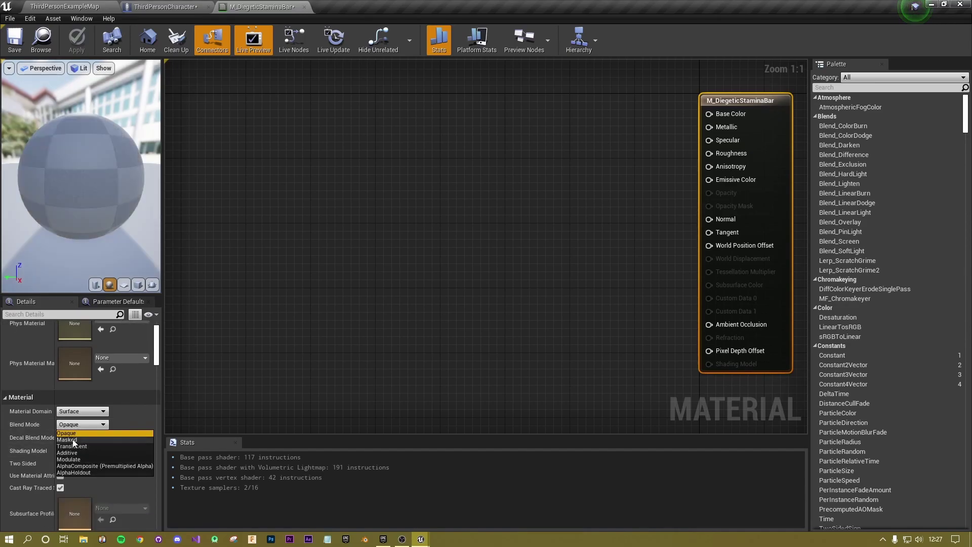
{"action": "left_click", "coordinate": [72, 440]}
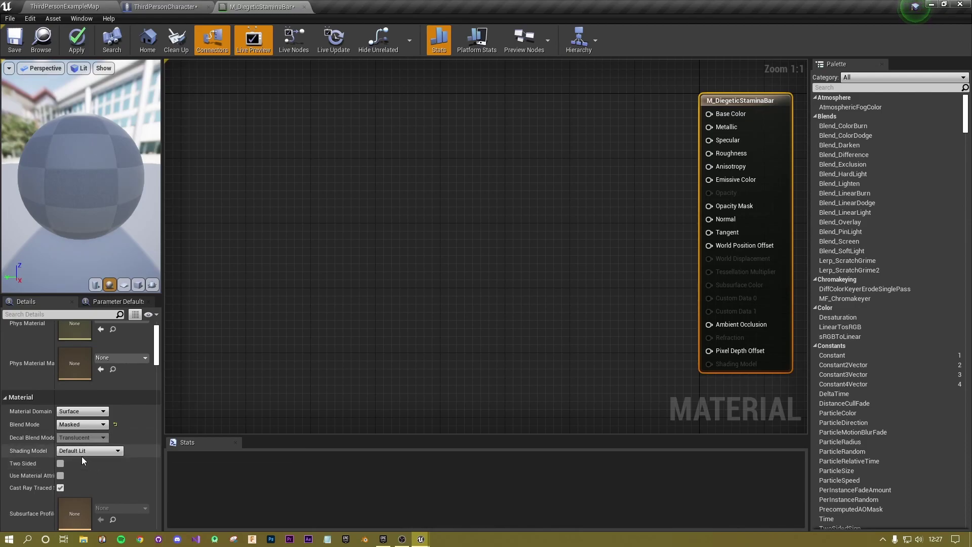
{"action": "left_click", "coordinate": [80, 452]}
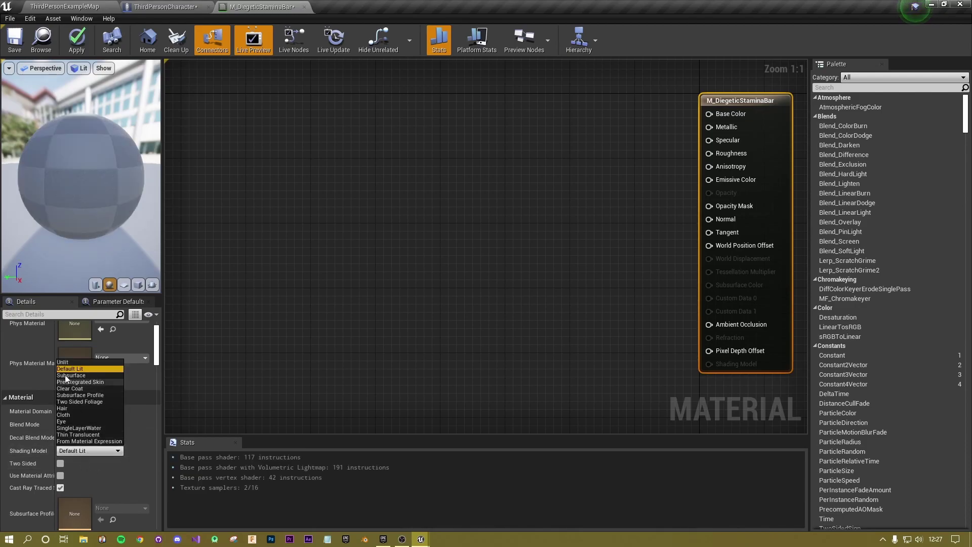
{"action": "left_click", "coordinate": [62, 360]}
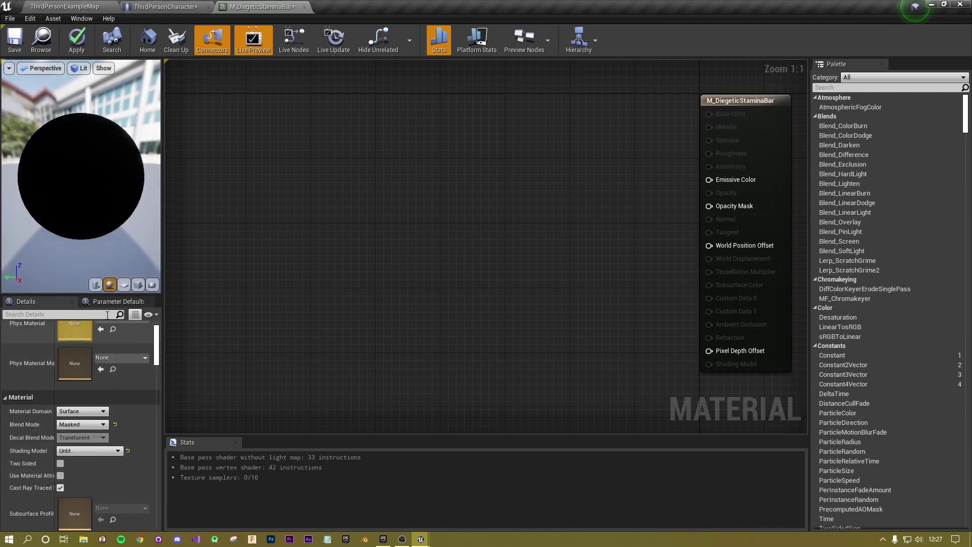
Step: Preview the material on a plane and make it Two Sided
{"action": "left_click", "coordinate": [124, 286]}
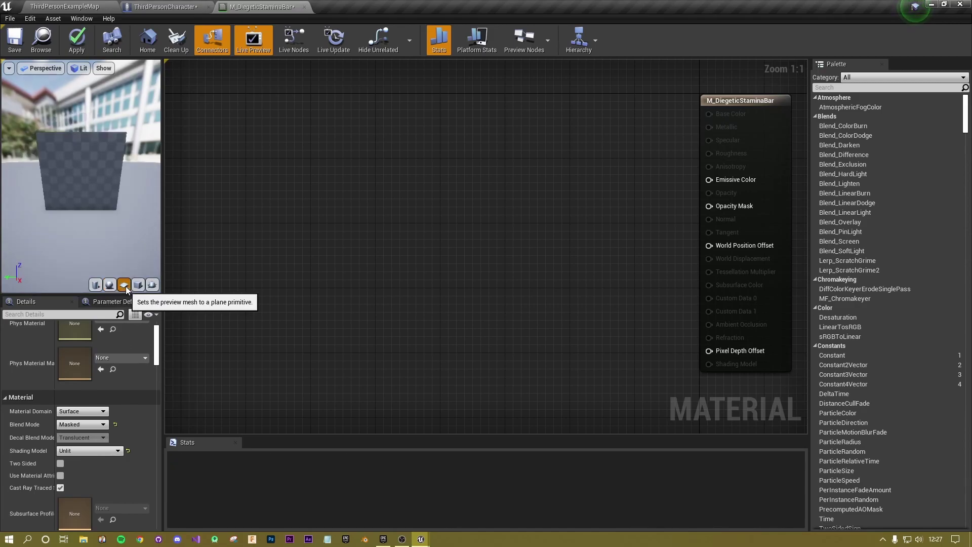
{"action": "left_click_drag", "start_coordinate": [60, 187], "coordinate": [109, 188]}
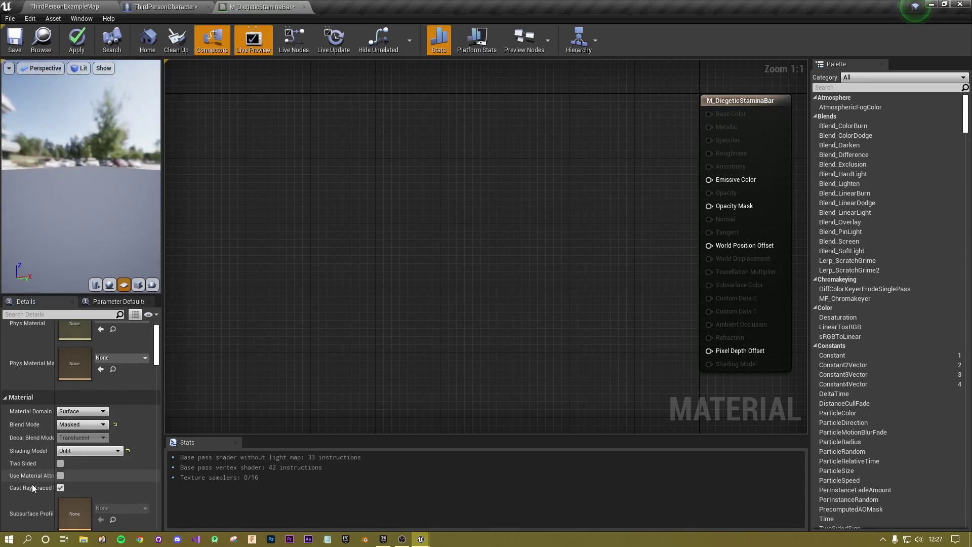
{"action": "left_click", "coordinate": [64, 462]}
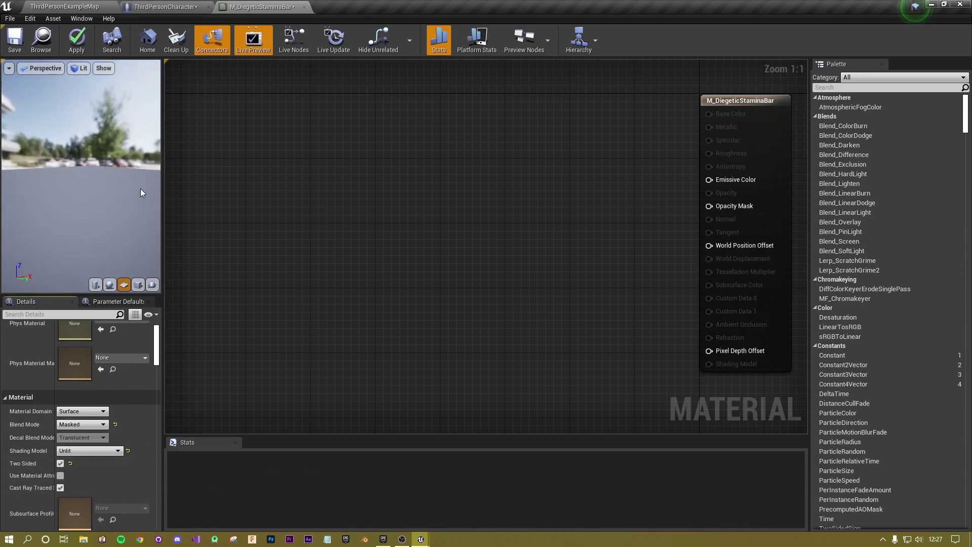
{"action": "left_click_drag", "start_coordinate": [118, 210], "coordinate": [18, 214]}
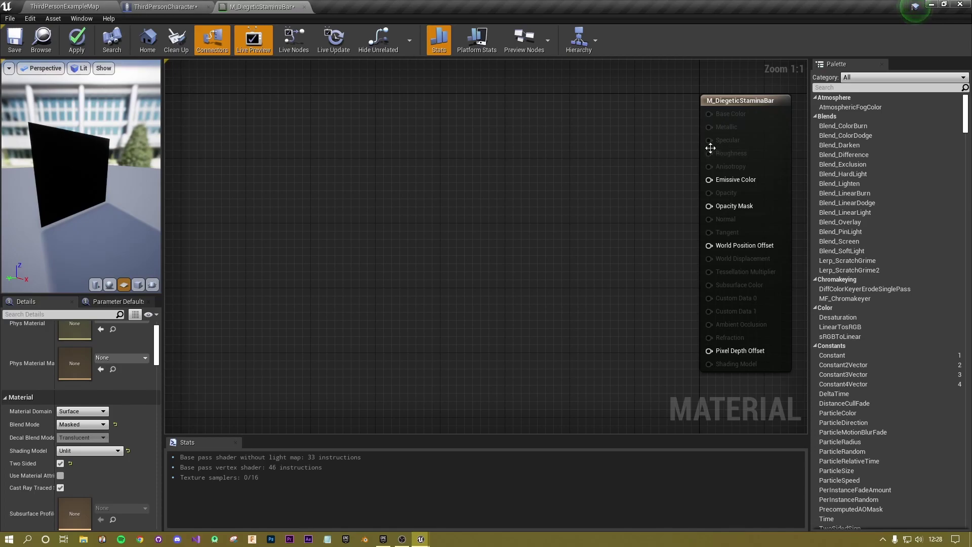
{"action": "left_click", "coordinate": [758, 115]}
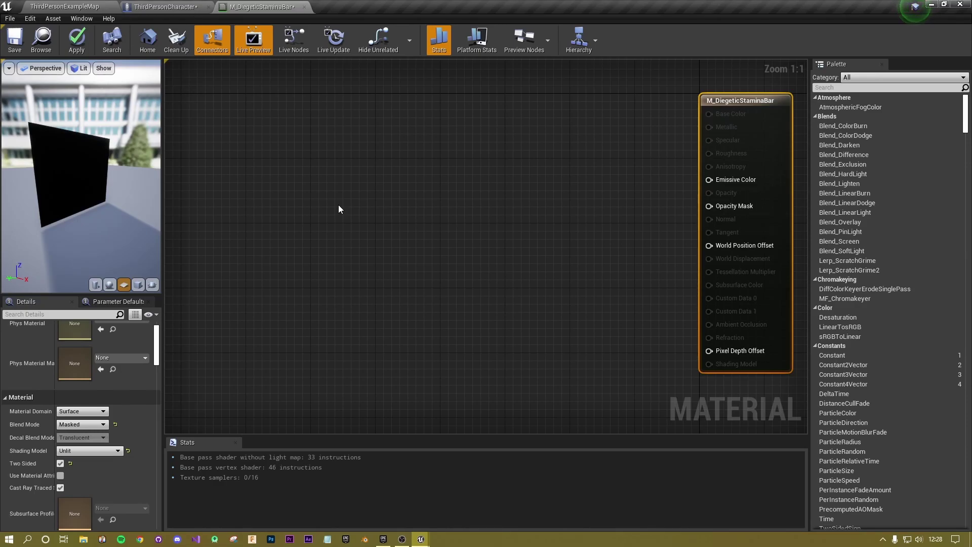
{"action": "left_click", "coordinate": [600, 244]}
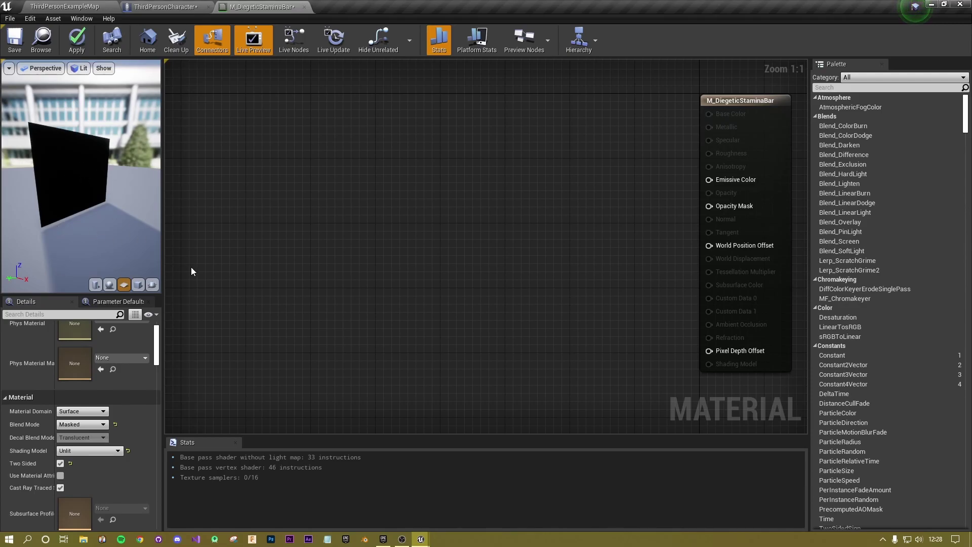
Step: Add a TextureCoordinate node to the material graph
{"action": "right_click", "coordinate": [276, 234]}
{"action": "type", "text": "texturec"}
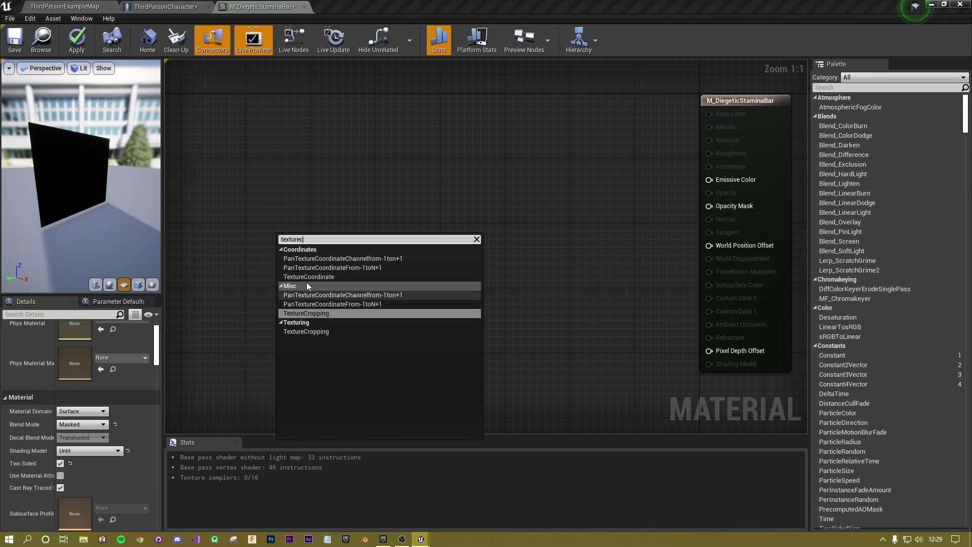
{"action": "left_click", "coordinate": [307, 277]}
Step: Add a ComponentMask node fed by the texture coordinate, limit it to the R channel, and expand its preview
{"action": "left_click_drag", "start_coordinate": [229, 199], "coordinate": [347, 221]}
{"action": "type", "text": "mask"}
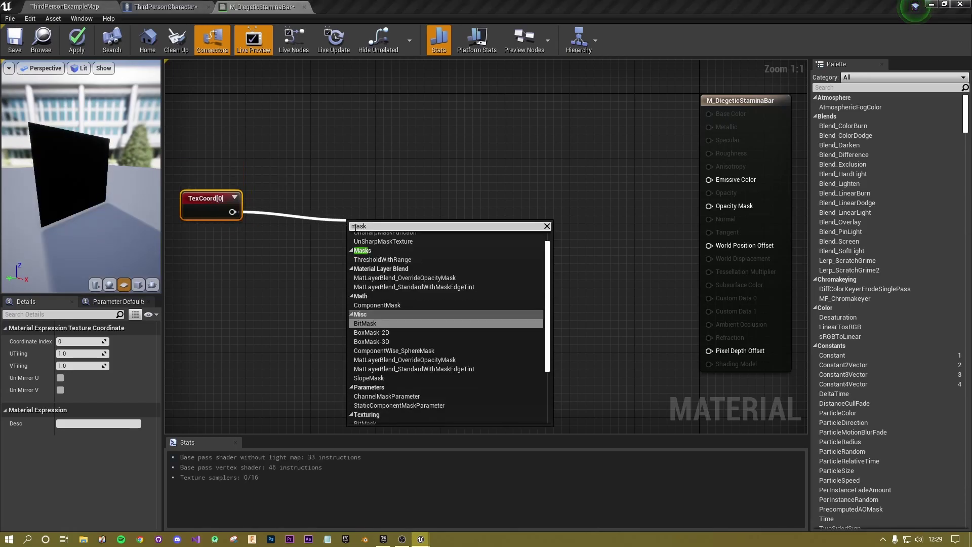
{"action": "type", "text": " co"}
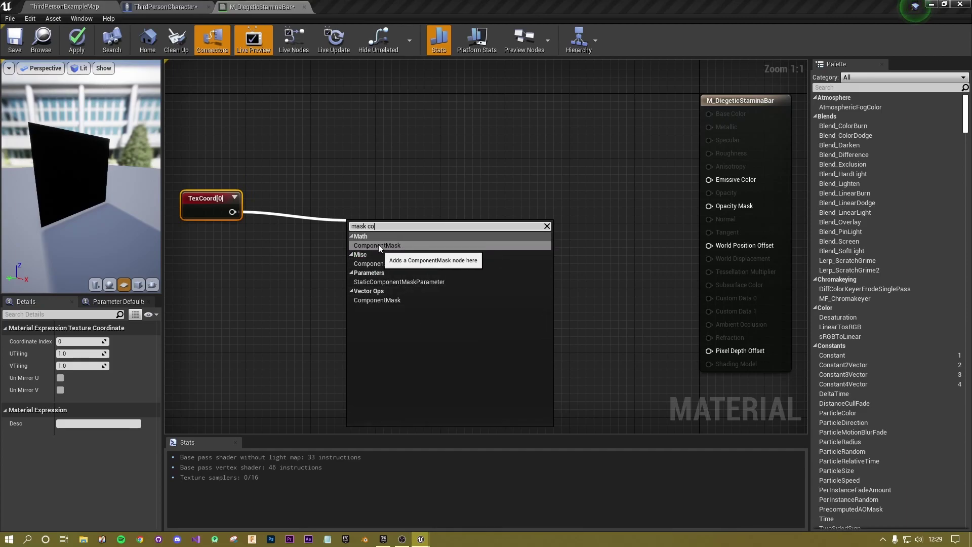
{"action": "key", "text": "BackSpace"}
{"action": "key", "text": "BackSpace"}
{"action": "key", "text": "BackSpace"}
{"action": "key", "text": "BackSpace"}
{"action": "key", "text": "BackSpace"}
{"action": "key", "text": "BackSpace"}
{"action": "key", "text": "BackSpace"}
{"action": "type", "text": "comp"}
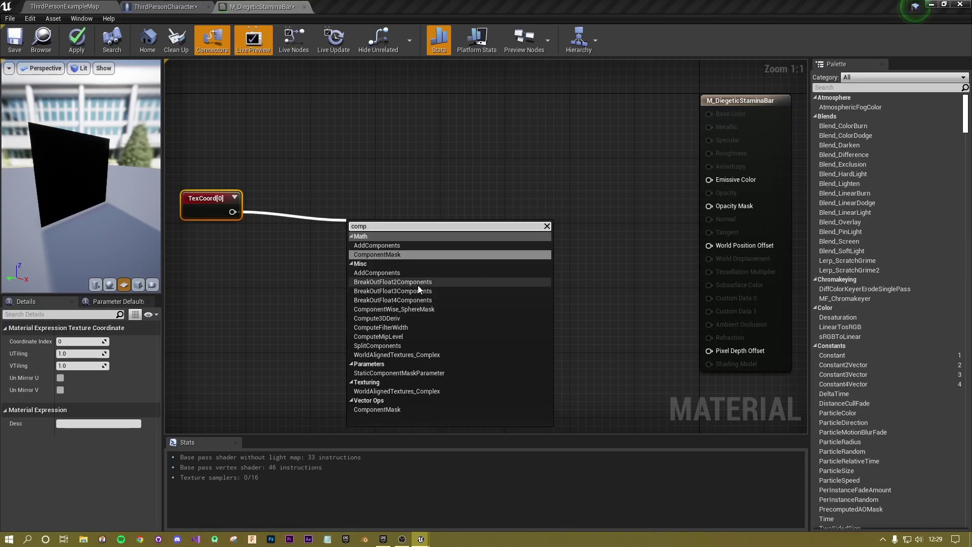
{"action": "left_click", "coordinate": [382, 255]}
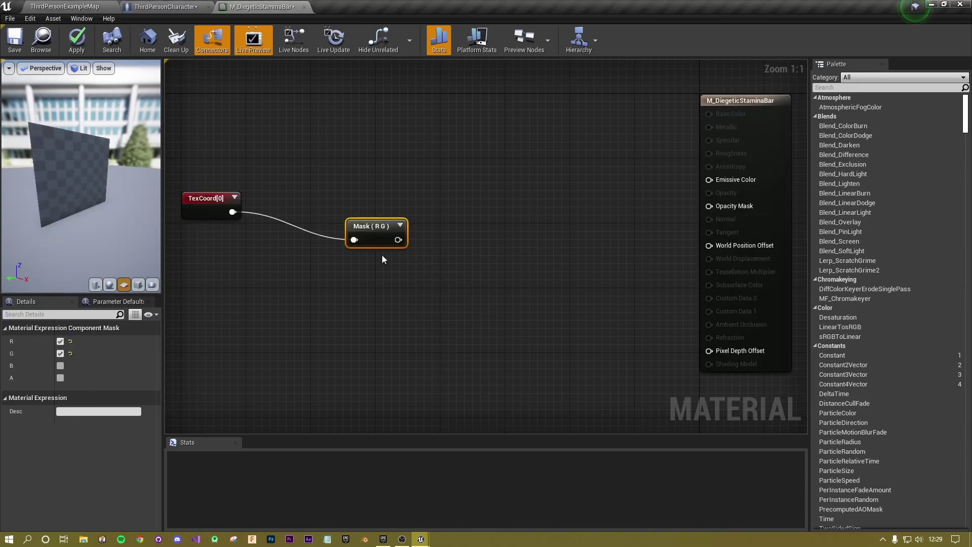
{"action": "left_click_drag", "start_coordinate": [363, 222], "coordinate": [270, 199]}
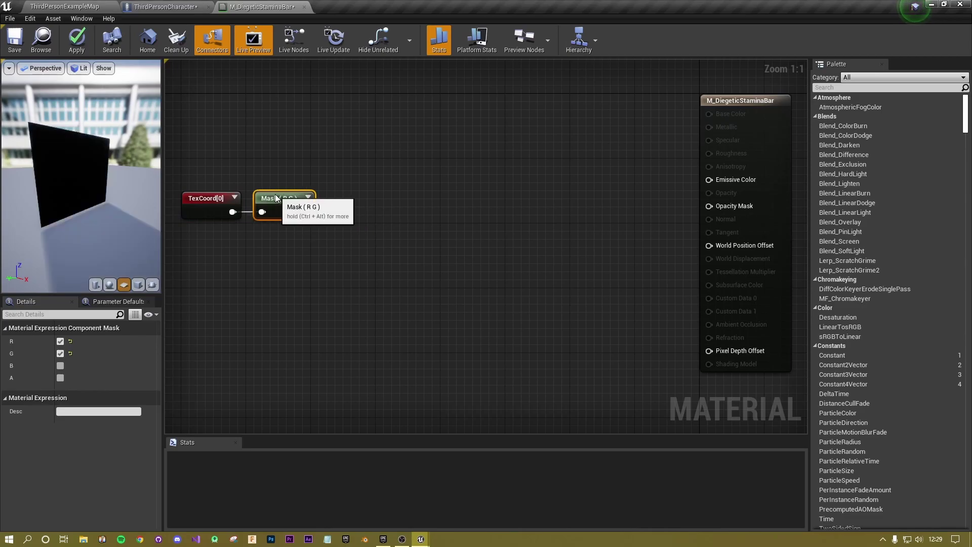
{"action": "left_click", "coordinate": [61, 354]}
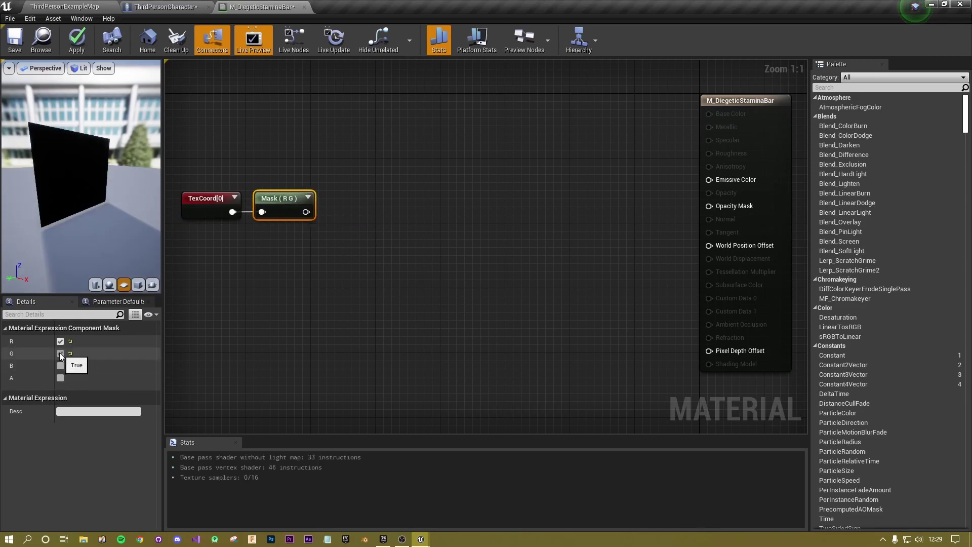
{"action": "left_click", "coordinate": [302, 198]}
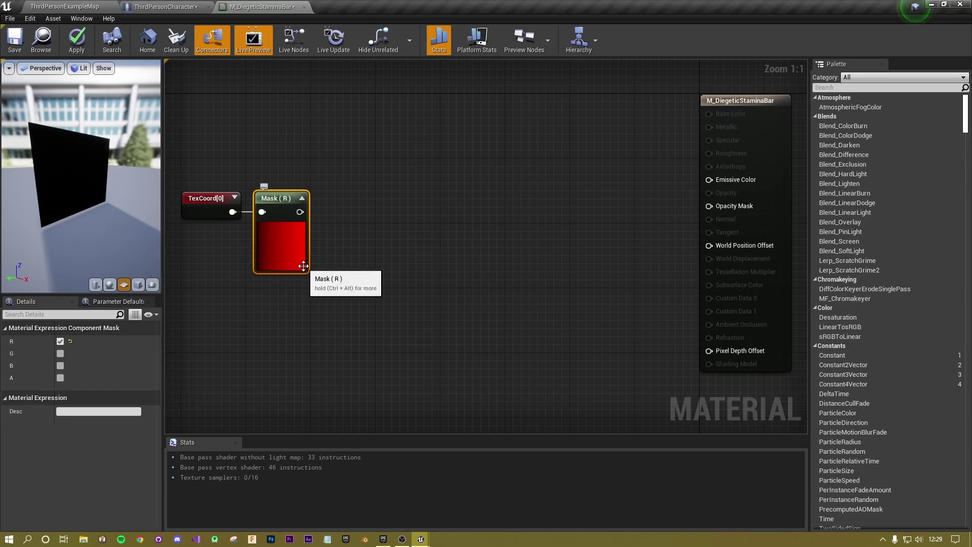
Step: Feed the R mask into input A of a new Add node and set its Const B to 0.5
{"action": "left_click_drag", "start_coordinate": [300, 212], "coordinate": [381, 228]}
{"action": "type", "text": "add"}
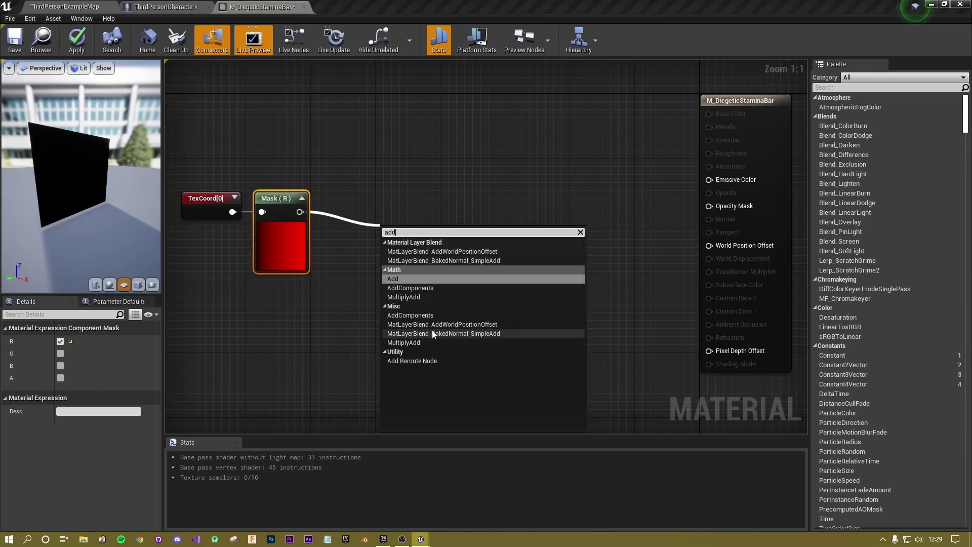
{"action": "left_click", "coordinate": [431, 279]}
{"action": "left_click_drag", "start_coordinate": [399, 231], "coordinate": [352, 200]}
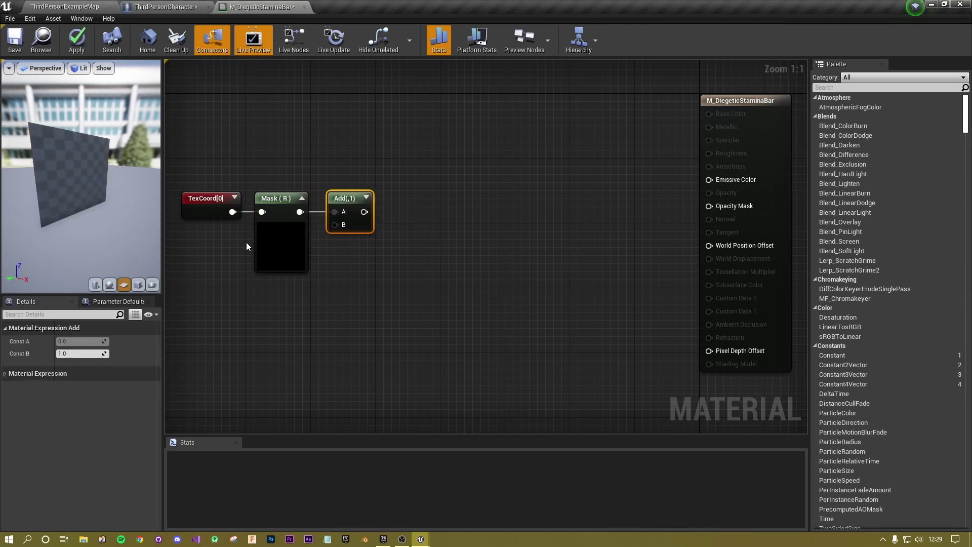
{"action": "left_click", "coordinate": [86, 353]}
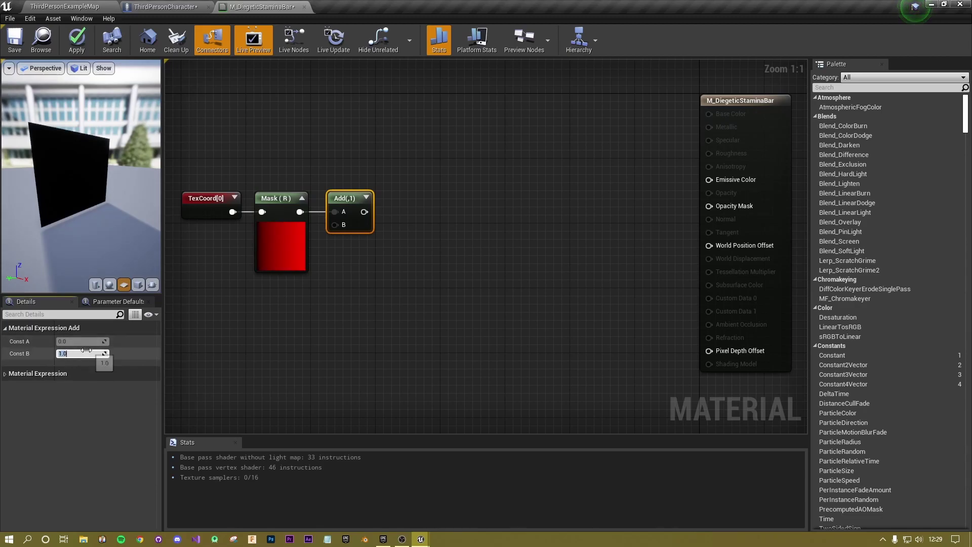
{"action": "type", "text": "0."}
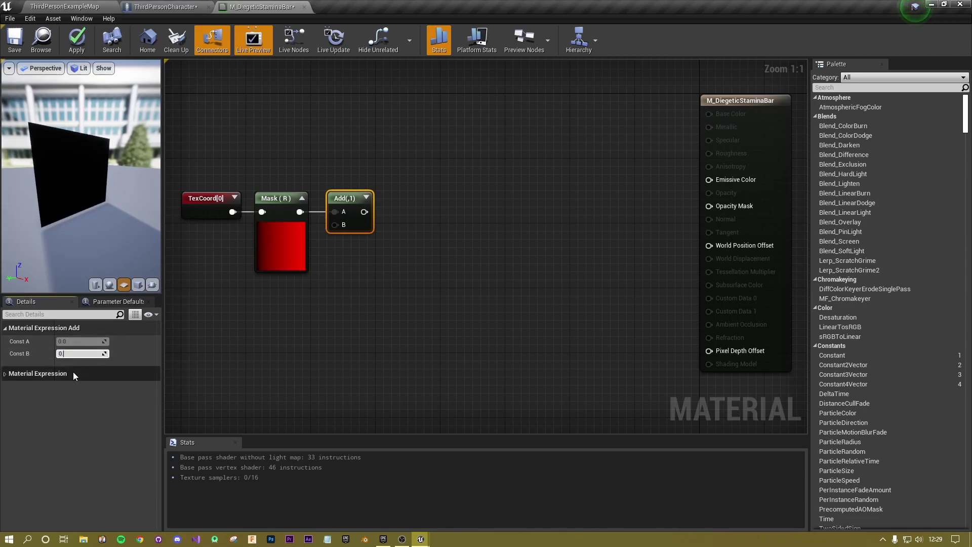
{"action": "type", "text": "5"}
{"action": "key", "text": "Return"}
{"action": "left_click", "coordinate": [413, 275]}
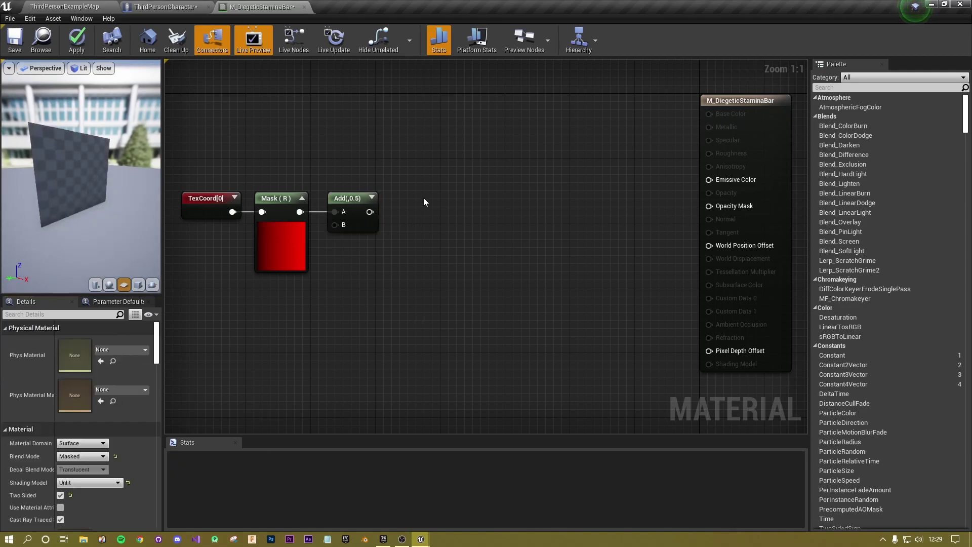
Step: Place a second Add node after the 0.5 Add and connect the first one's output to its B input
{"action": "right_click_drag", "start_coordinate": [413, 175], "coordinate": [438, 239]}
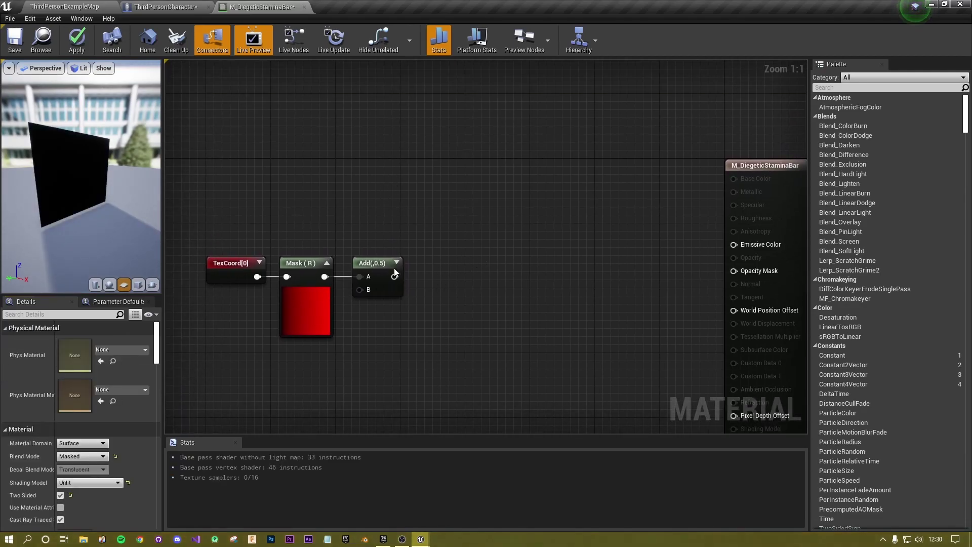
{"action": "left_click_drag", "start_coordinate": [394, 276], "coordinate": [466, 263]}
{"action": "left_click", "coordinate": [422, 212]}
{"action": "left_click", "coordinate": [377, 263]}
{"action": "key", "text": "a"}
{"action": "left_click", "coordinate": [453, 279]}
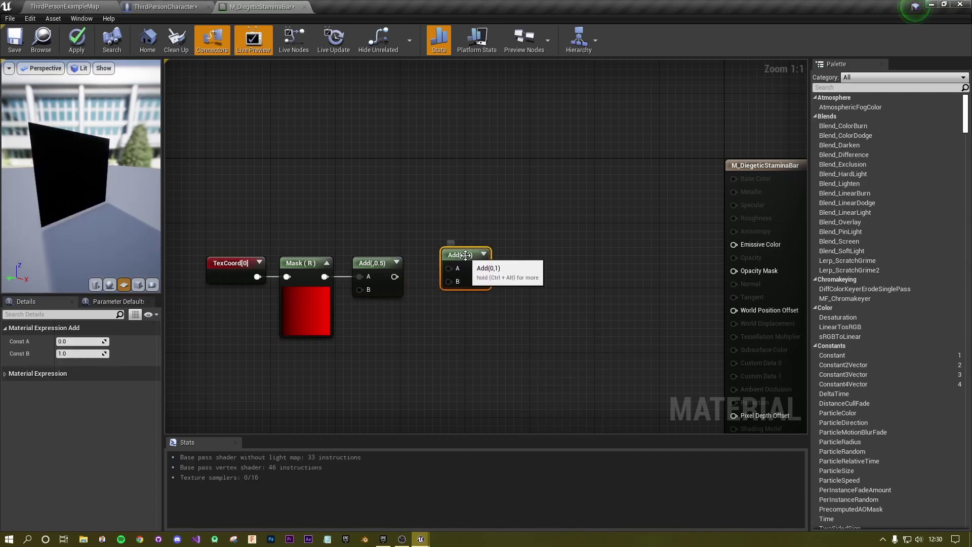
{"action": "left_click_drag", "start_coordinate": [395, 276], "coordinate": [449, 281]}
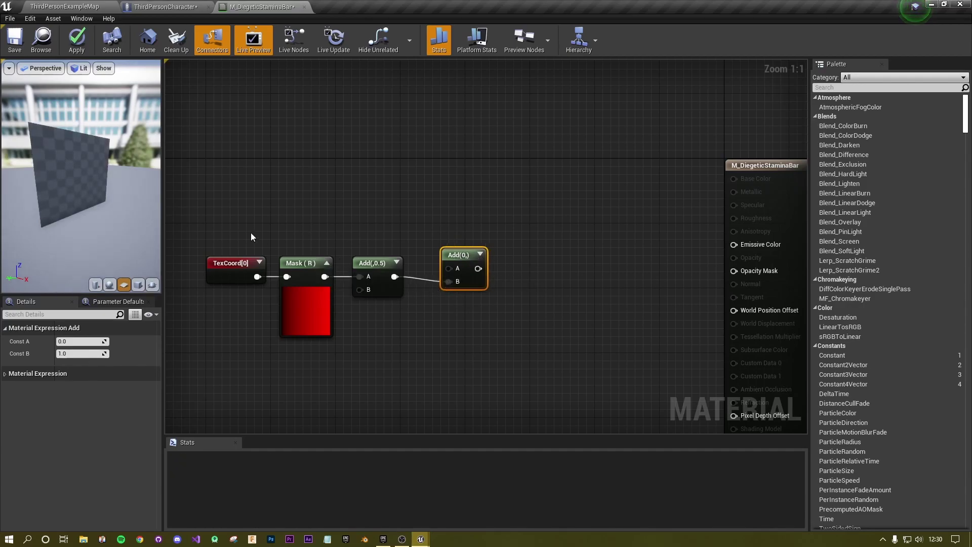
Step: Feed the second Add node's output into a new OneMinus (1-x) node and line it up beside the Add node
{"action": "left_click_drag", "start_coordinate": [479, 255], "coordinate": [337, 181]}
{"action": "left_click", "coordinate": [322, 205]}
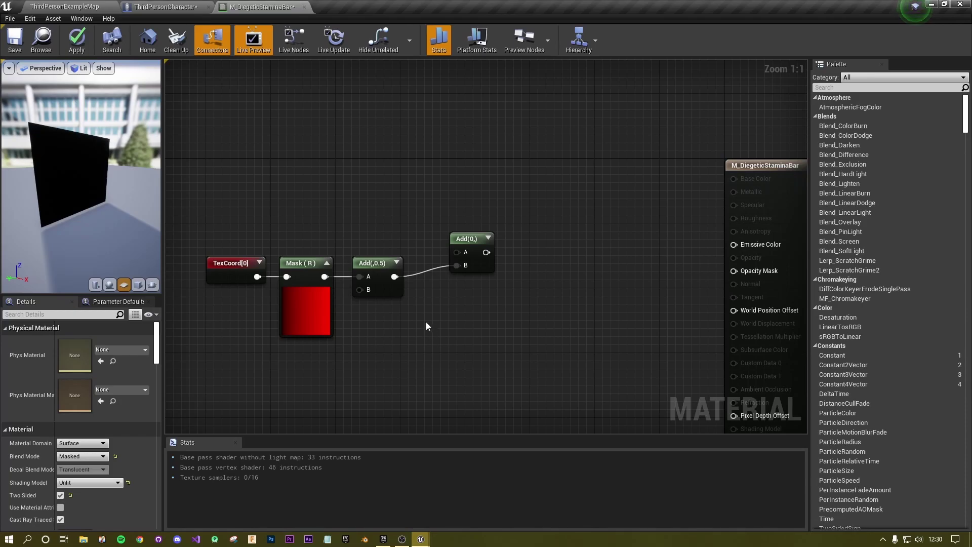
{"action": "left_click_drag", "start_coordinate": [472, 239], "coordinate": [465, 247]}
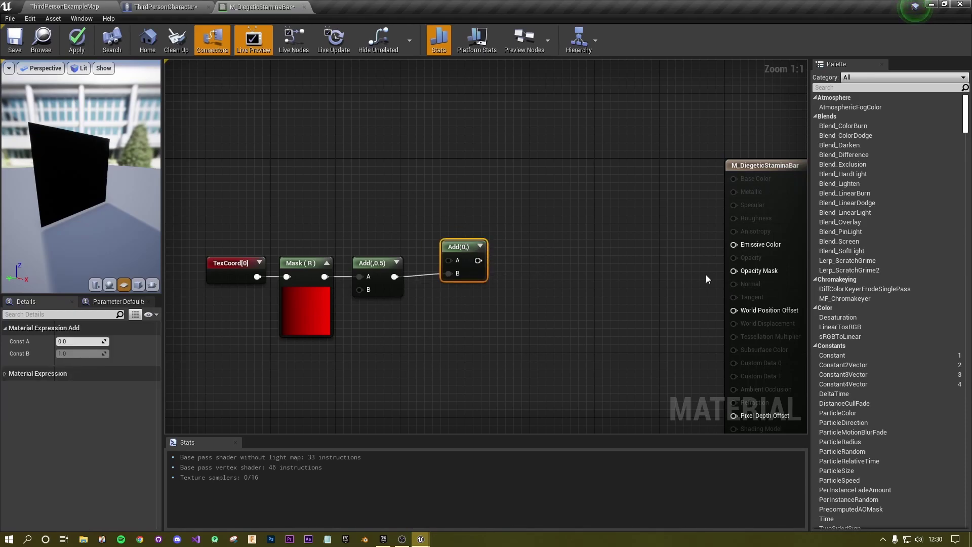
{"action": "left_click_drag", "start_coordinate": [478, 260], "coordinate": [542, 278]}
{"action": "type", "text": "one"}
{"action": "key", "text": "Return"}
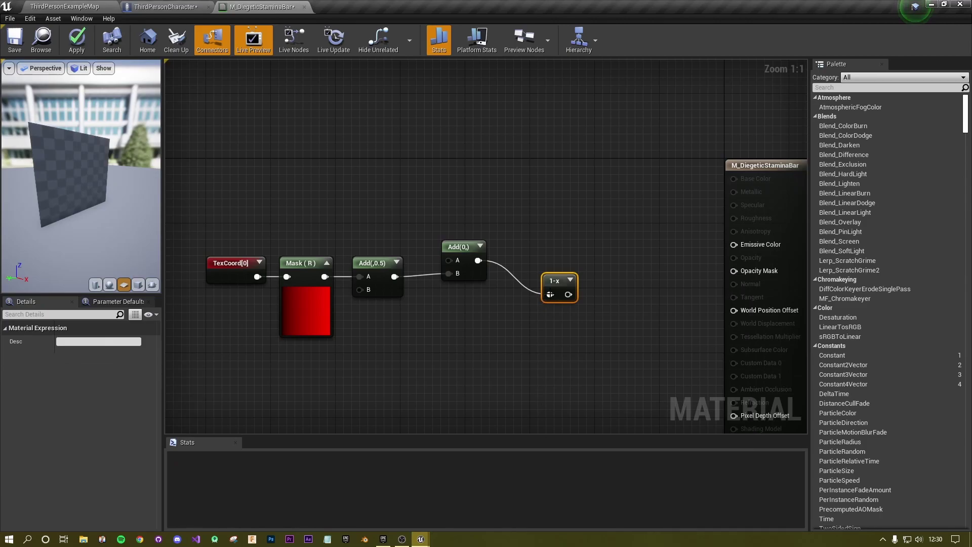
{"action": "left_click_drag", "start_coordinate": [557, 273], "coordinate": [520, 245]}
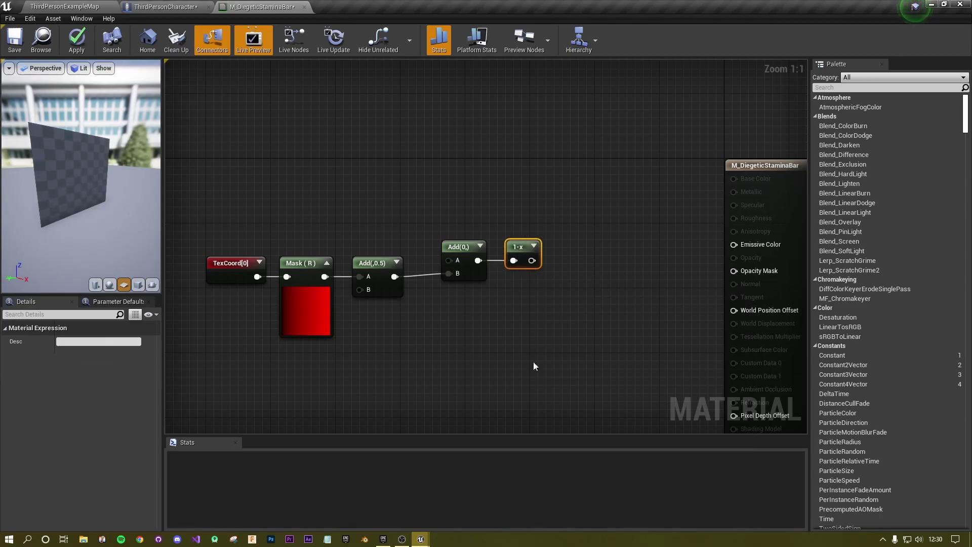
Step: Feed the 1-x output into input A of a new Multiply node and set its Const B to 50
{"action": "left_click_drag", "start_coordinate": [532, 260], "coordinate": [585, 276]}
{"action": "type", "text": "muli"}
{"action": "key", "text": "BackSpace"}
{"action": "type", "text": "tiply"}
{"action": "left_click", "coordinate": [623, 363]}
{"action": "left_click_drag", "start_coordinate": [603, 281], "coordinate": [574, 247]}
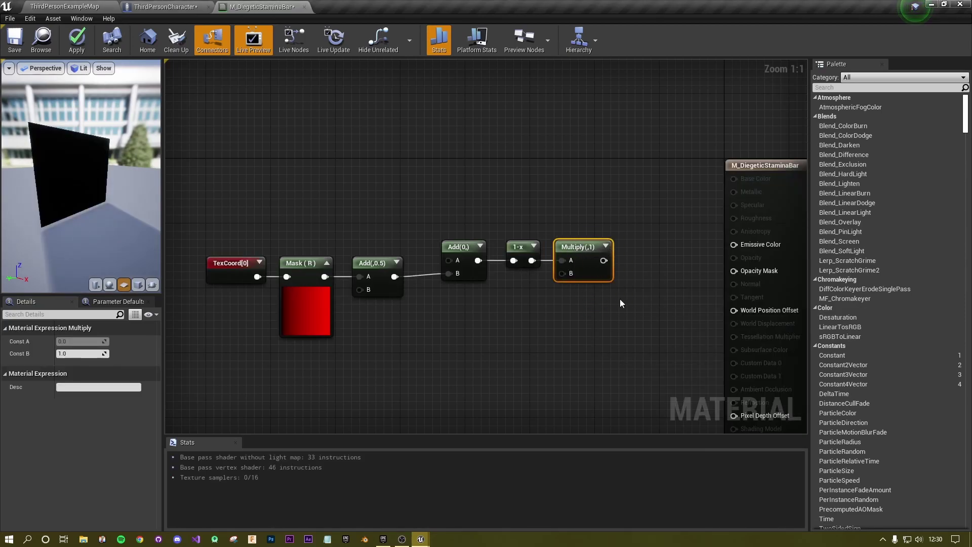
{"action": "left_click", "coordinate": [88, 354]}
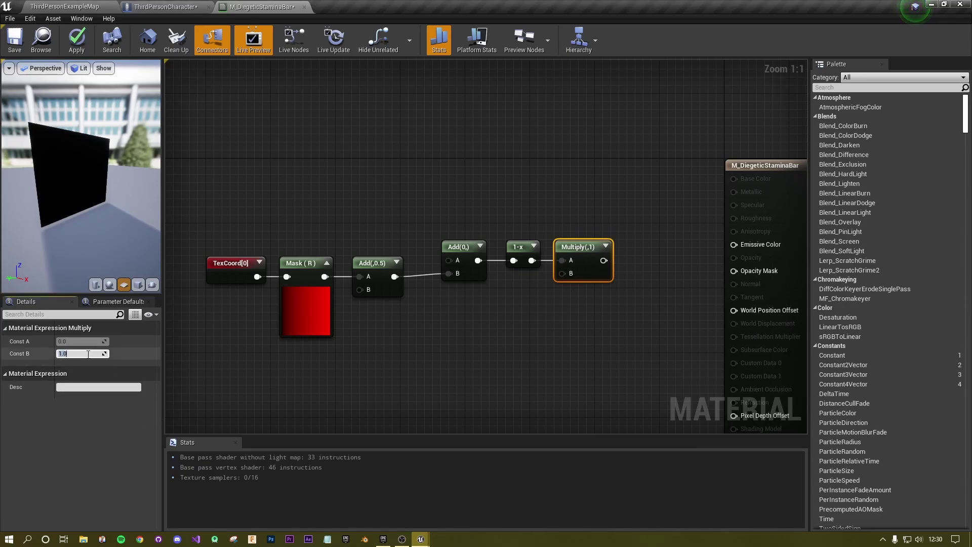
{"action": "type", "text": "50"}
{"action": "key", "text": "Return"}
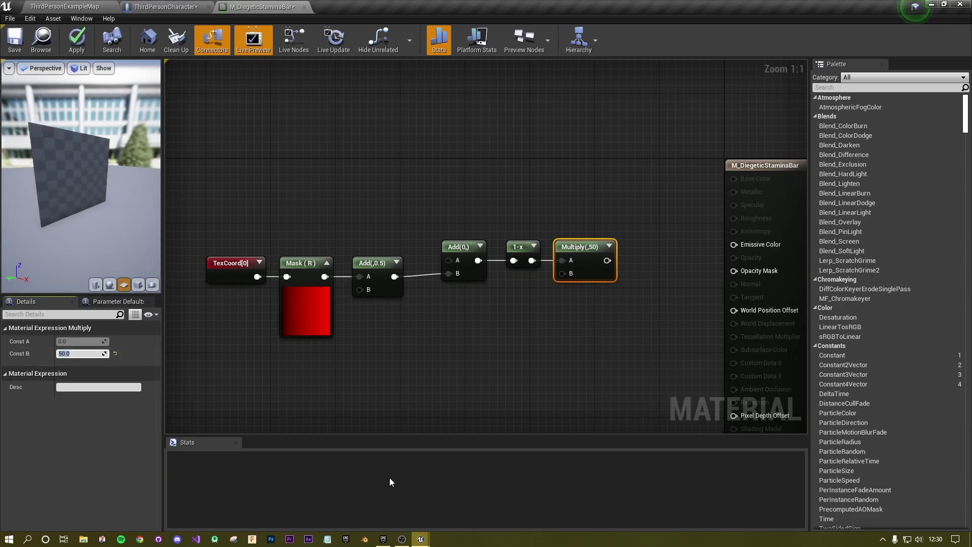
Step: Feed the Multiply output into a new Clamp node with Min 0 and Max 1 and align it after the Multiply node
{"action": "left_click", "coordinate": [515, 346]}
{"action": "left_click_drag", "start_coordinate": [607, 261], "coordinate": [673, 256]}
{"action": "type", "text": "clamp"}
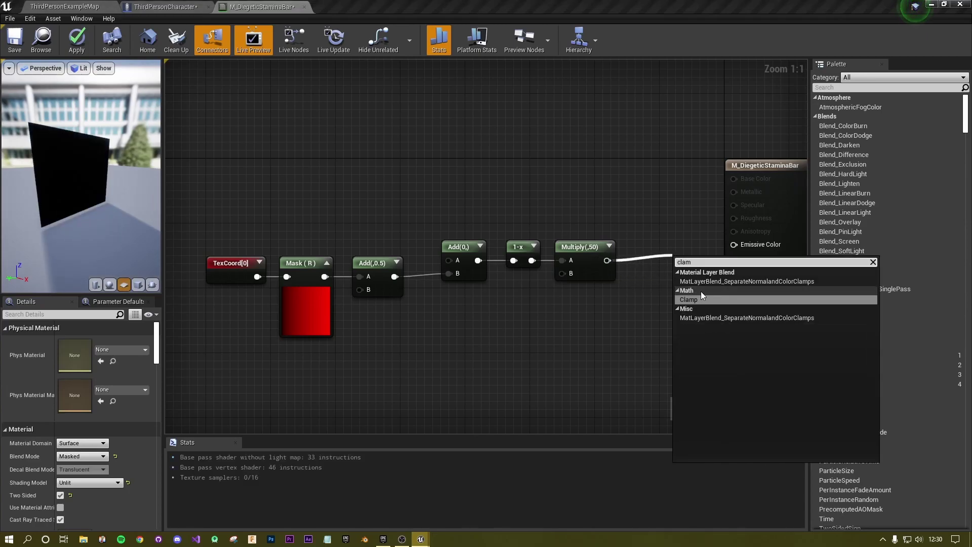
{"action": "left_click", "coordinate": [701, 291]}
{"action": "left_click_drag", "start_coordinate": [697, 258], "coordinate": [650, 243]}
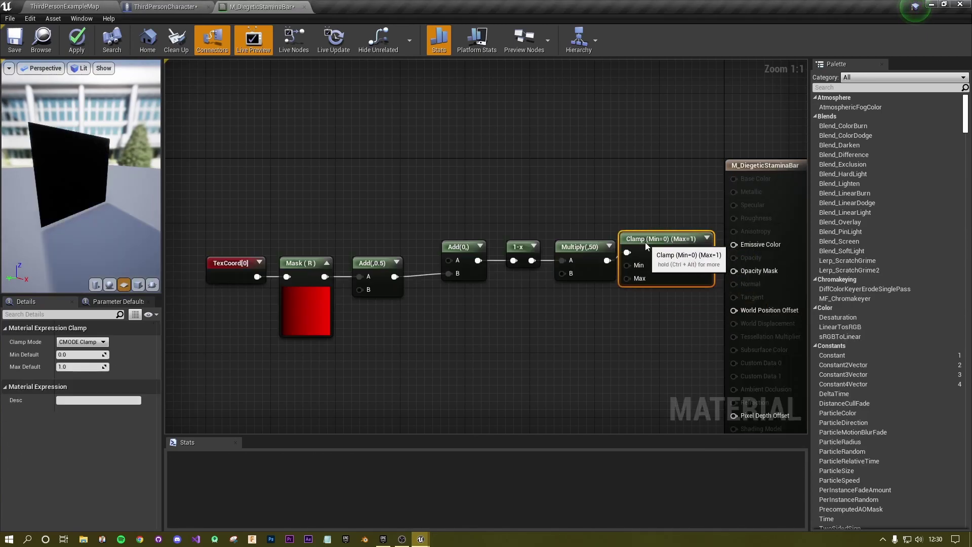
{"action": "right_click_drag", "start_coordinate": [636, 341], "coordinate": [592, 347]}
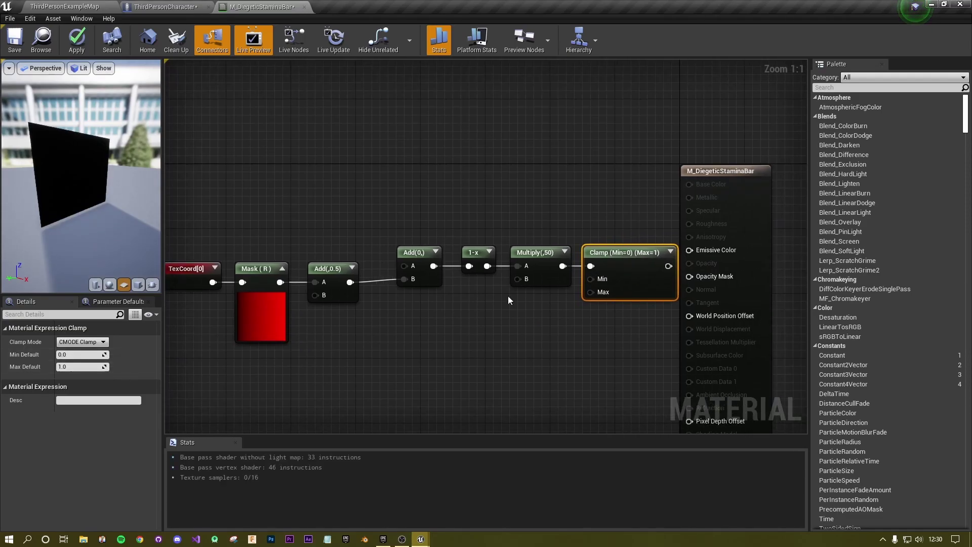
Step: Connect the Clamp output to the material's Opacity Mask input and space the result node away from the other nodes
{"action": "left_click_drag", "start_coordinate": [718, 182], "coordinate": [775, 157]}
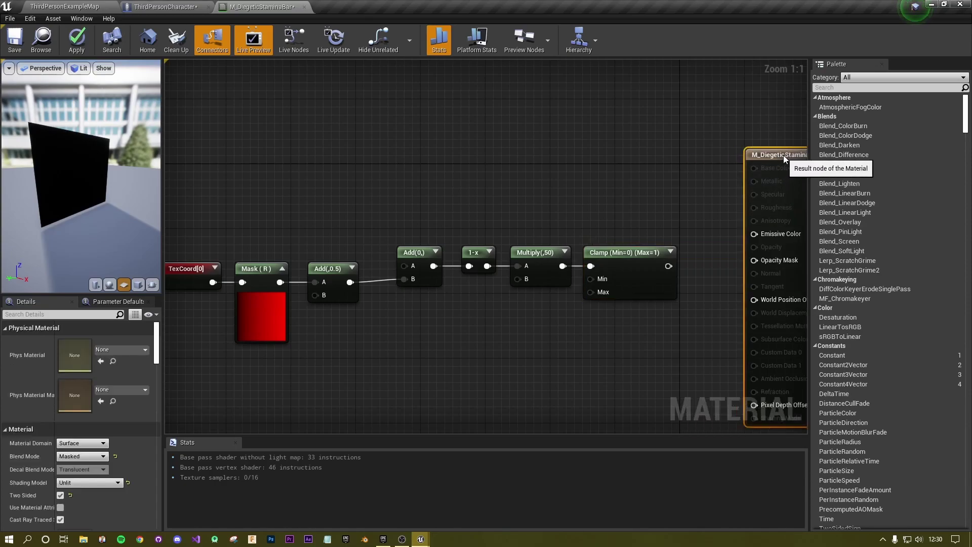
{"action": "left_click_drag", "start_coordinate": [668, 266], "coordinate": [749, 253]}
{"action": "left_click_drag", "start_coordinate": [779, 170], "coordinate": [764, 188]}
{"action": "right_click_drag", "start_coordinate": [651, 222], "coordinate": [706, 246]}
{"action": "left_click_drag", "start_coordinate": [726, 345], "coordinate": [519, 273]}
{"action": "left_click", "coordinate": [649, 219]}
{"action": "mouse_move", "coordinate": [540, 215]}
{"action": "right_mouse_down"}
{"action": "mouse_move", "coordinate": [610, 171]}
{"action": "mouse_move", "coordinate": [291, 132]}
{"action": "mouse_move", "coordinate": [519, 157]}
{"action": "mouse_move", "coordinate": [544, 218]}
{"action": "right_mouse_up"}
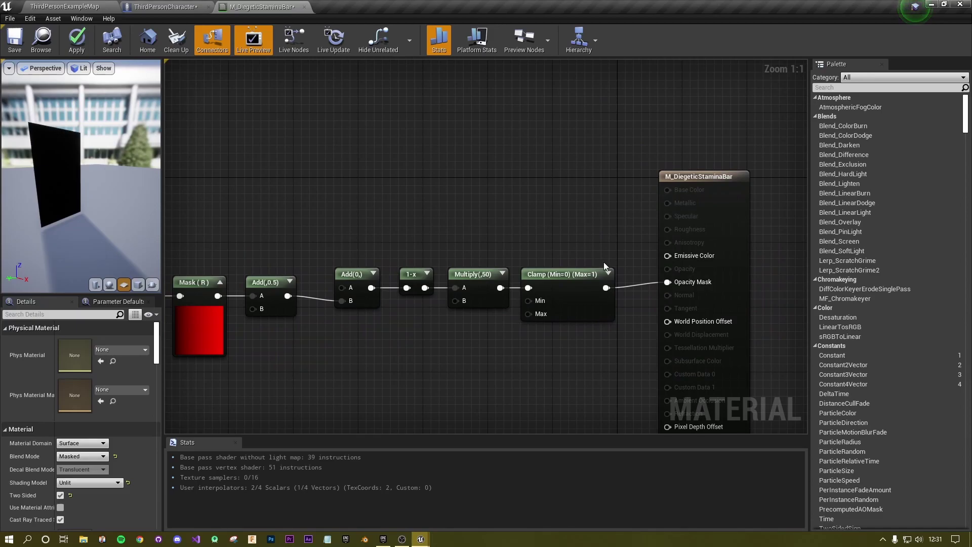
Step: Add a Constant3Vector node above the Clamp, coloured cyan (0, 1, 0.994), and connect it to the Emissive Color input
{"action": "left_click", "coordinate": [524, 189]}
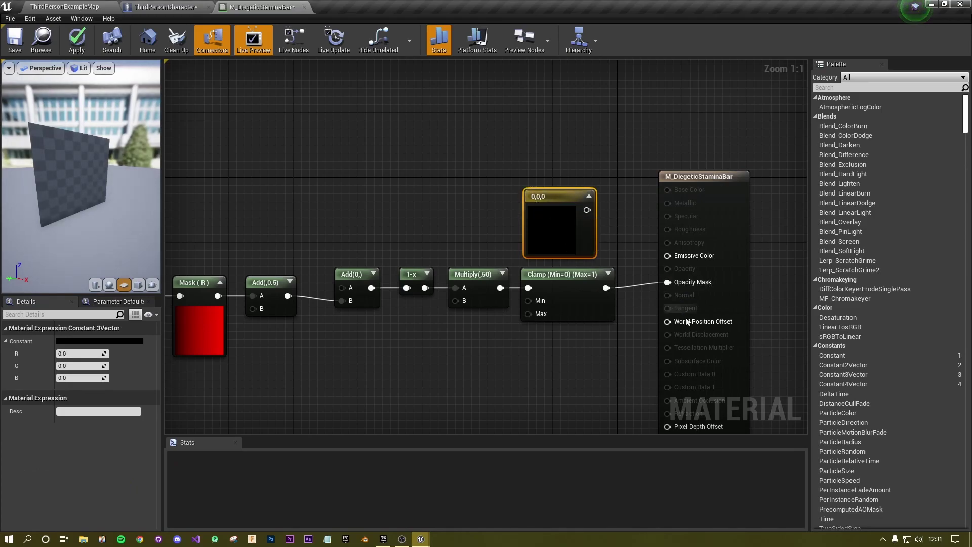
{"action": "left_click_drag", "start_coordinate": [567, 196], "coordinate": [571, 186]}
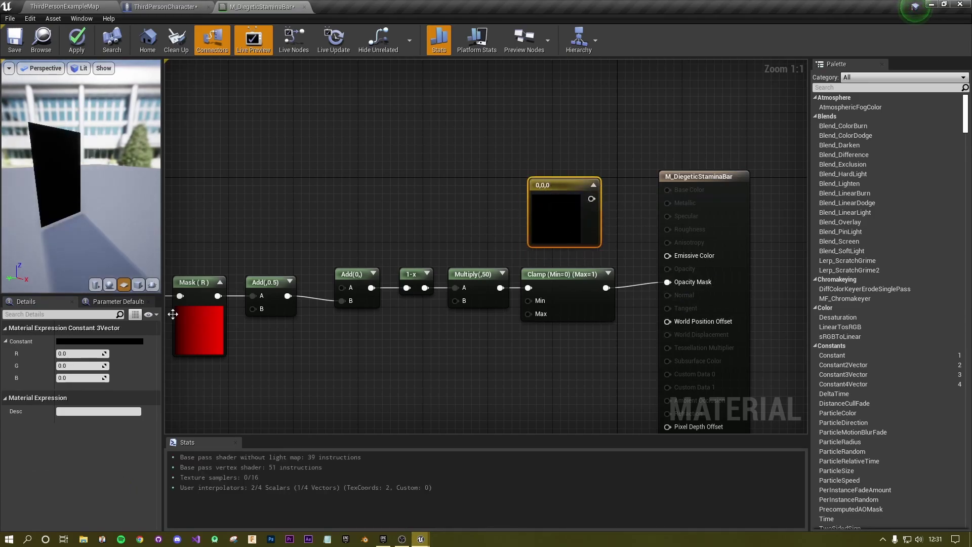
{"action": "left_click", "coordinate": [100, 345]}
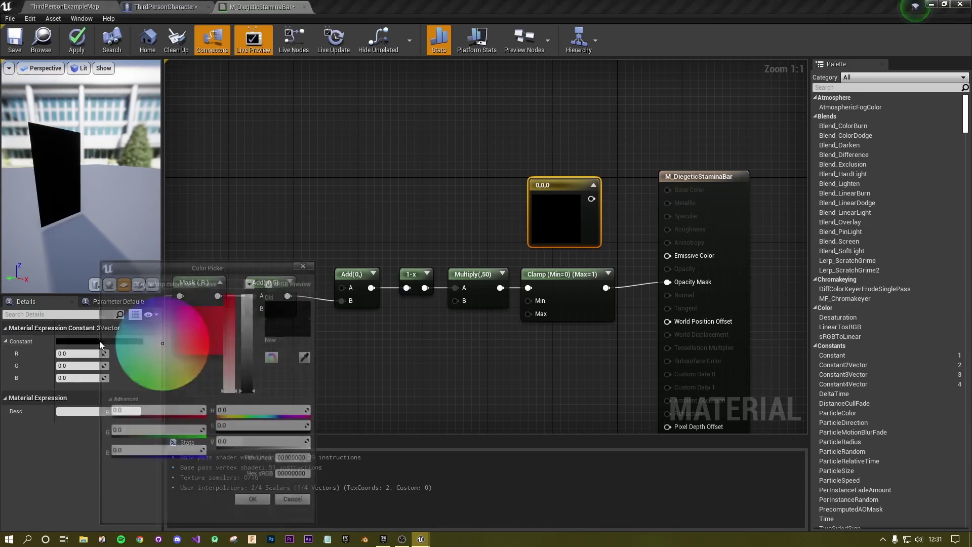
{"action": "left_click_drag", "start_coordinate": [158, 340], "coordinate": [88, 351]}
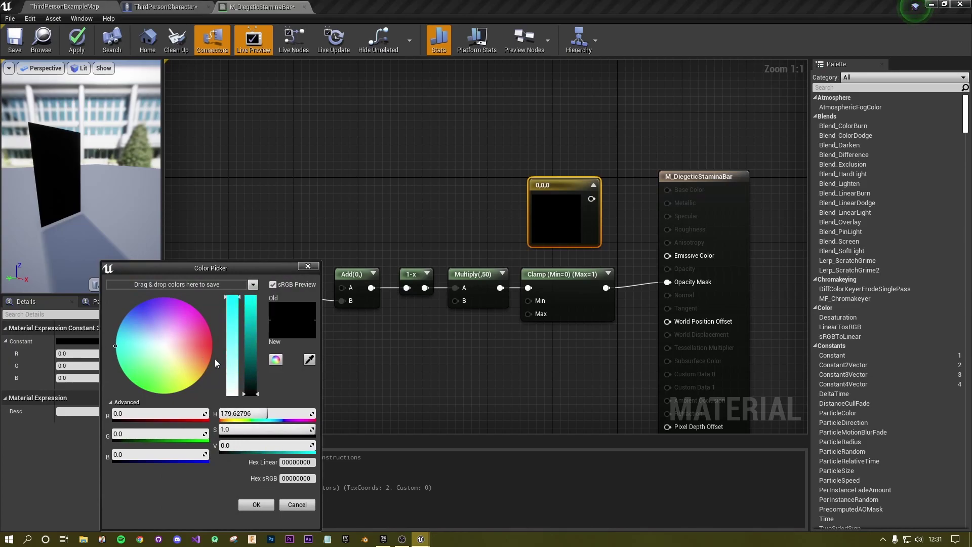
{"action": "left_click_drag", "start_coordinate": [255, 394], "coordinate": [257, 292]}
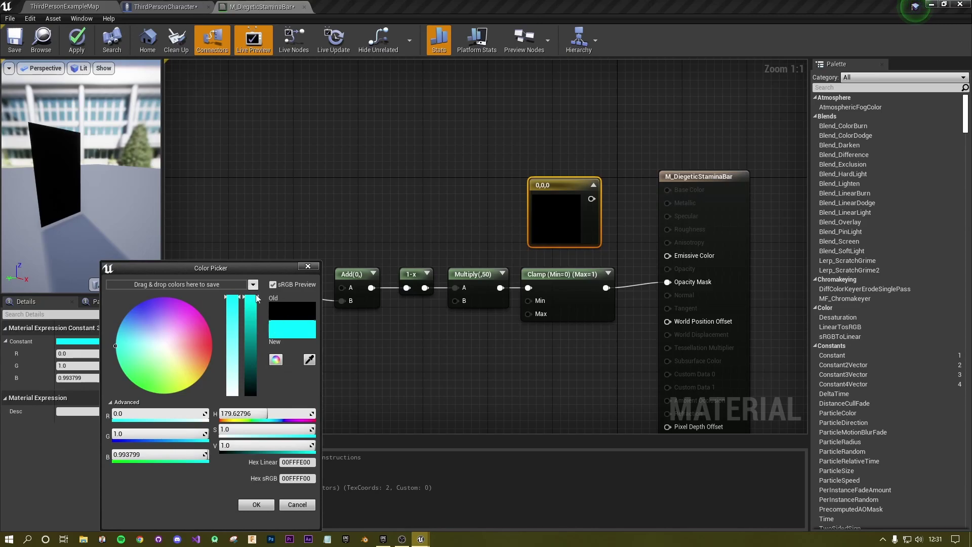
{"action": "left_click", "coordinate": [257, 506]}
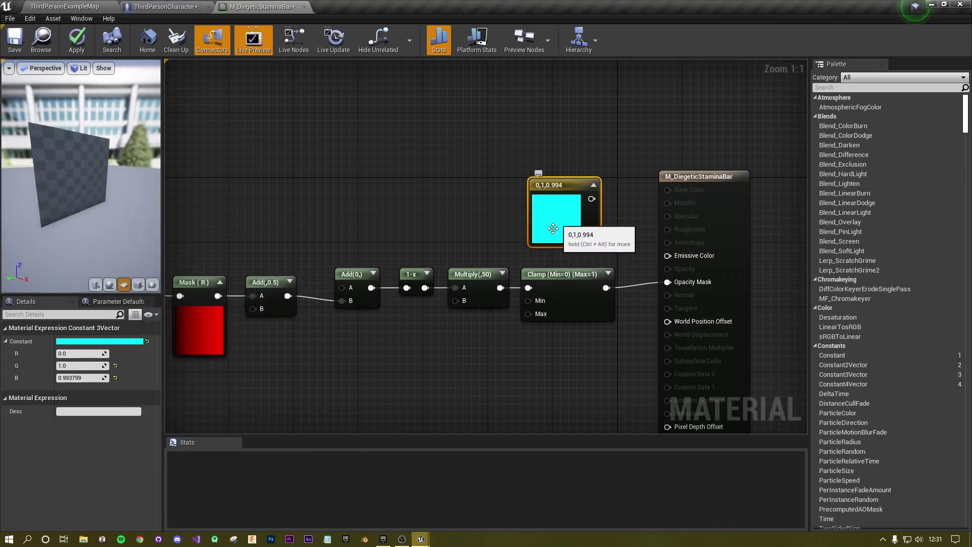
{"action": "left_click_drag", "start_coordinate": [591, 199], "coordinate": [671, 255]}
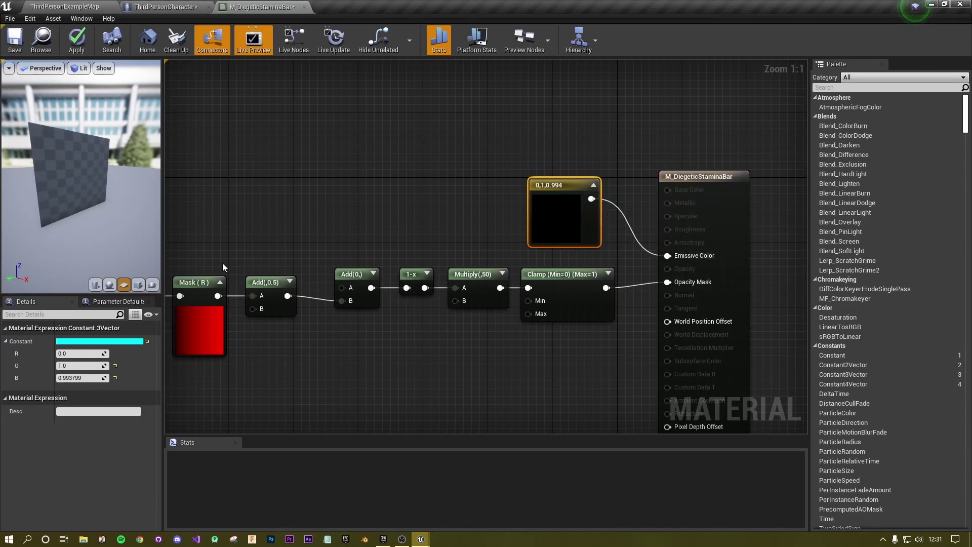
{"action": "left_click_drag", "start_coordinate": [104, 189], "coordinate": [159, 178]}
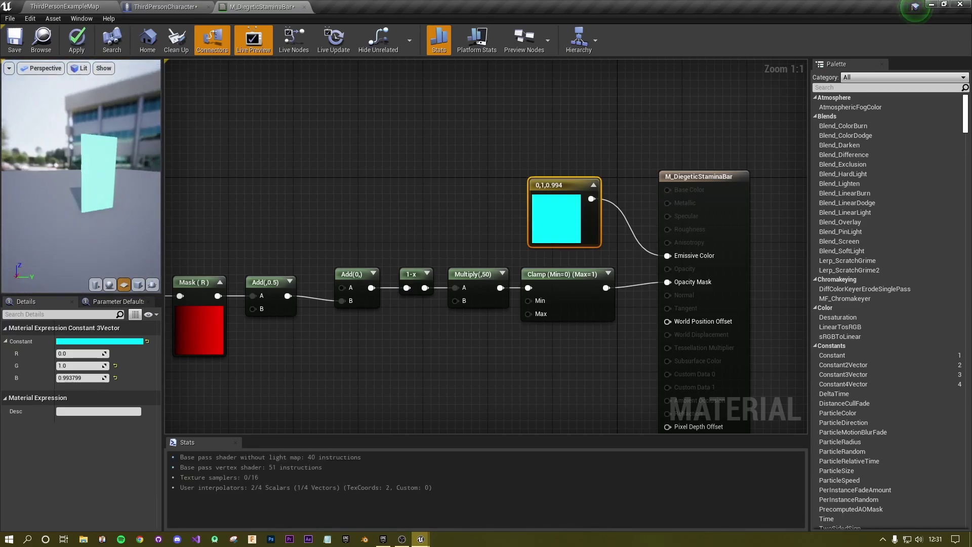
Step: Preview the Add node that follows the R mask and try a Const B of -0.5 on it
{"action": "right_click_drag", "start_coordinate": [273, 276], "coordinate": [325, 281]}
{"action": "left_click", "coordinate": [358, 326]}
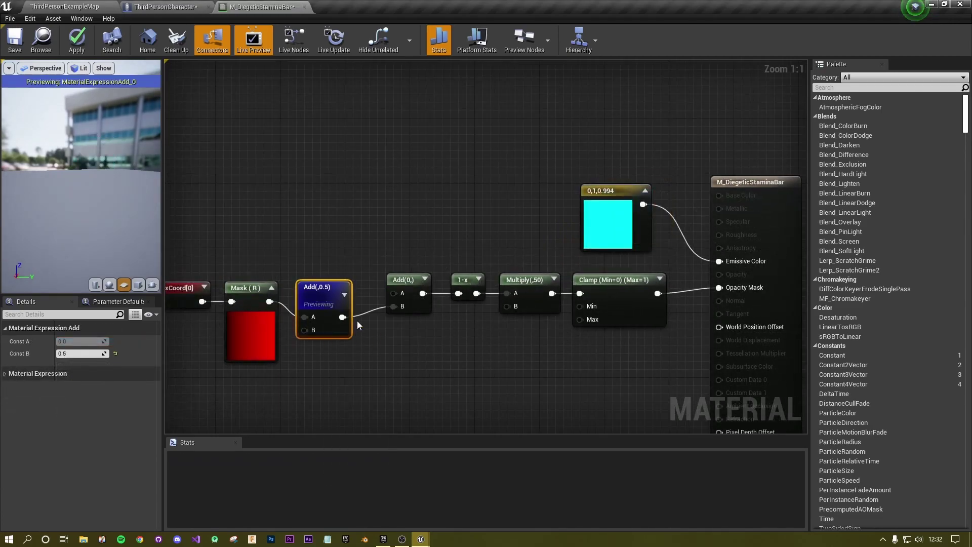
{"action": "right_click_drag", "start_coordinate": [330, 364], "coordinate": [486, 336]}
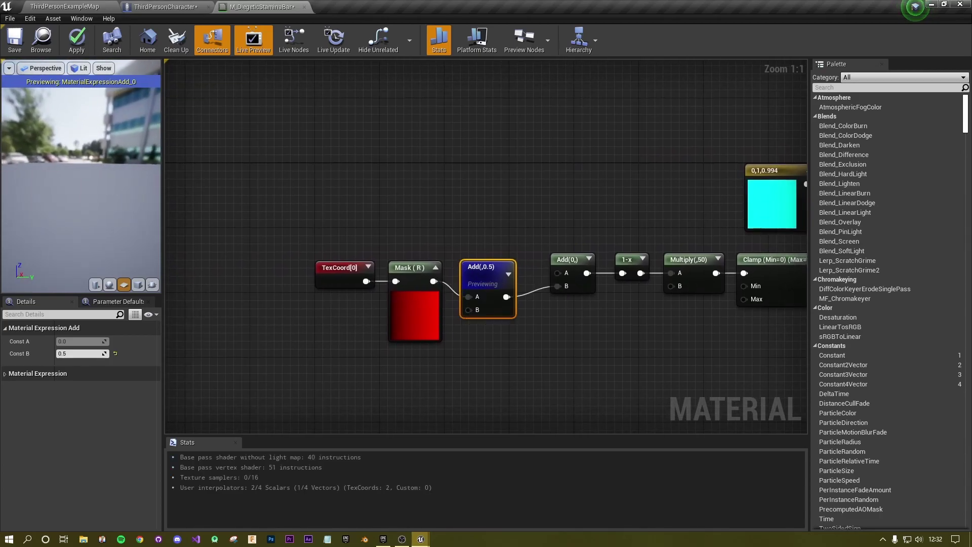
{"action": "left_click", "coordinate": [77, 354]}
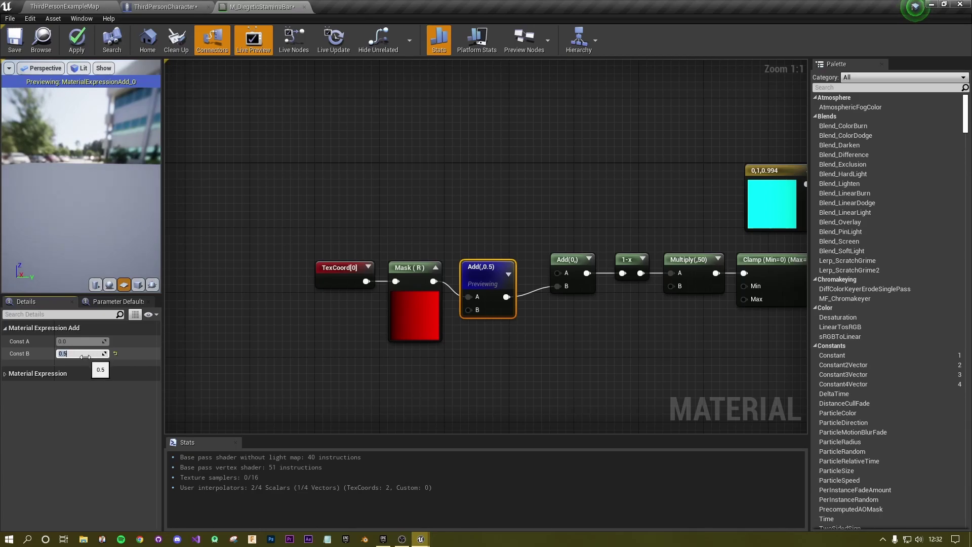
{"action": "type", "text": "-0.5"}
{"action": "key", "text": "Return"}
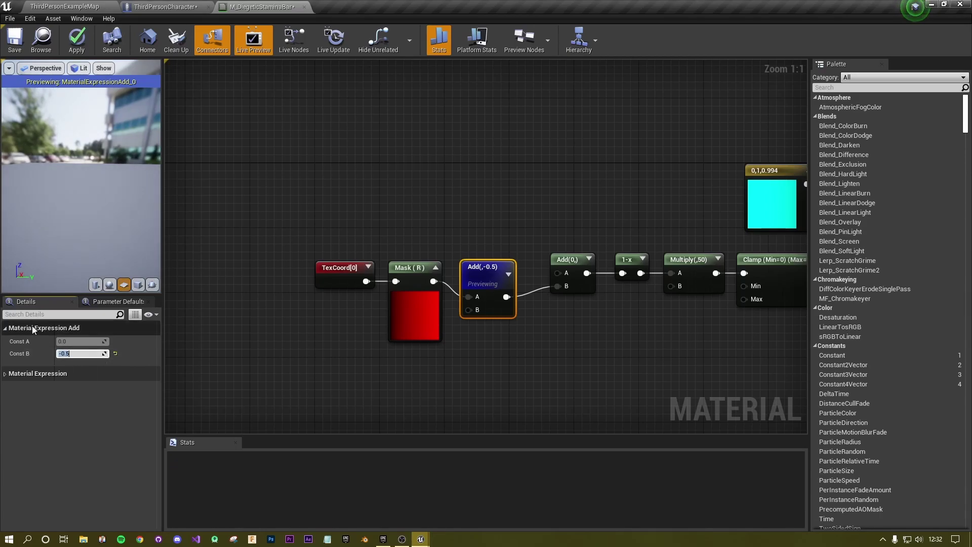
{"action": "left_click_drag", "start_coordinate": [81, 203], "coordinate": [95, 232]}
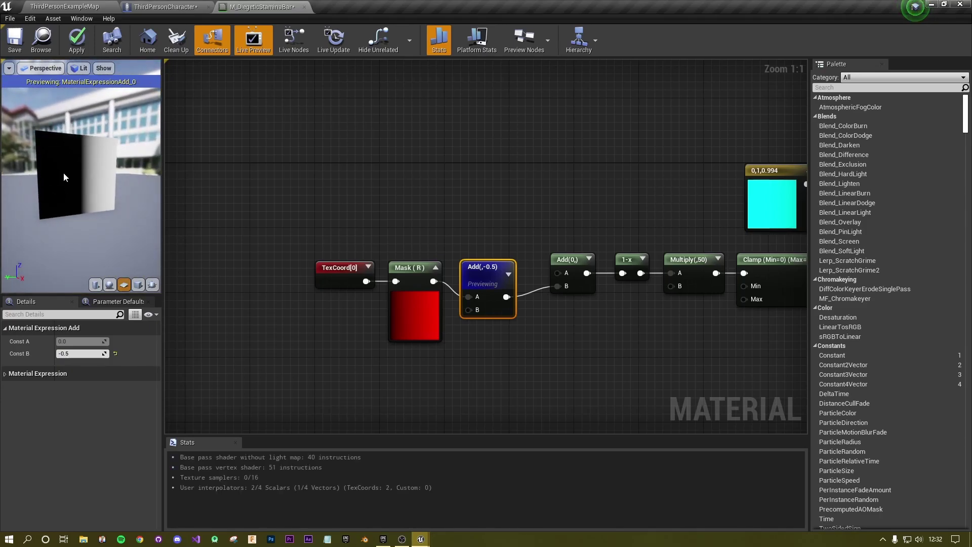
Step: Try Const B values of -1, 1 and 0.5 in turn on the previewed Add node
{"action": "left_click", "coordinate": [99, 350]}
{"action": "type", "text": "-"}
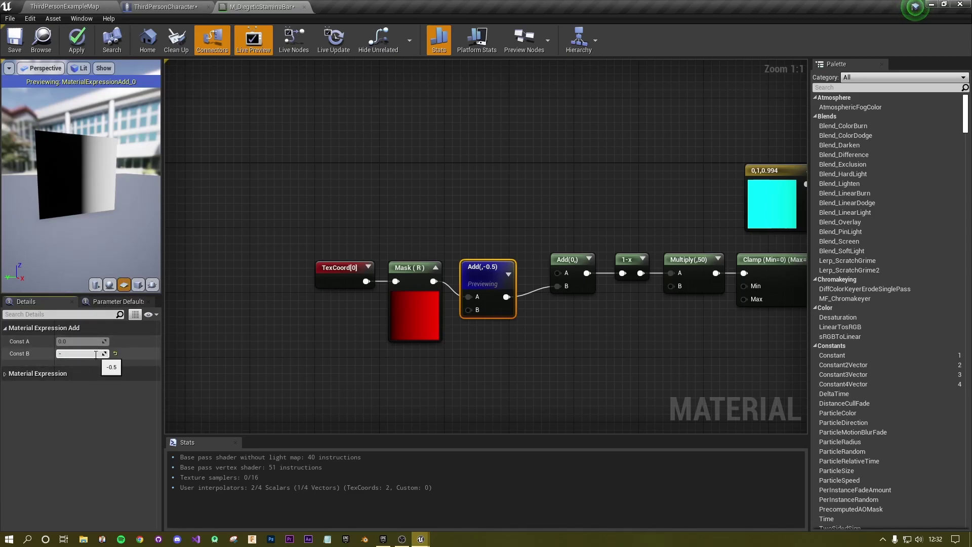
{"action": "type", "text": "1"}
{"action": "key", "text": "Return"}
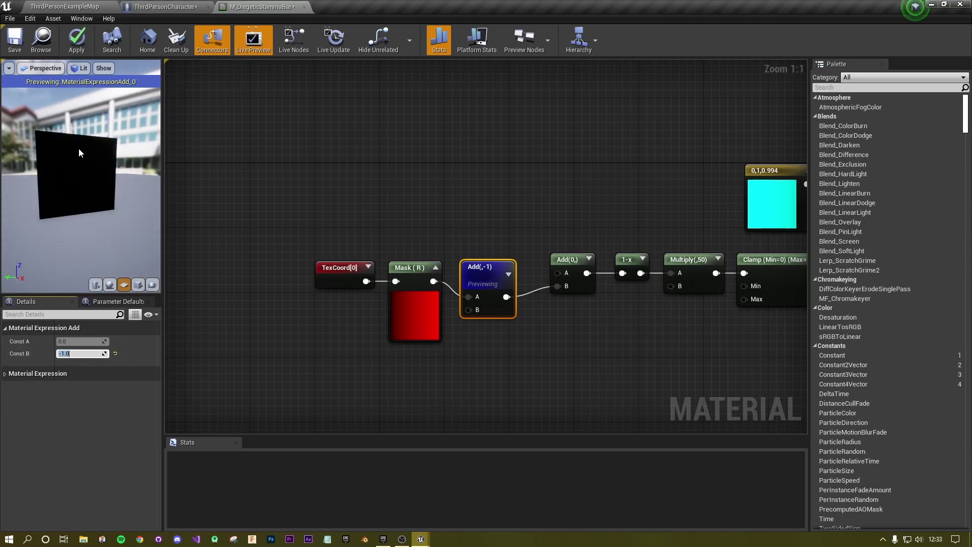
{"action": "type", "text": "1"}
{"action": "key", "text": "Return"}
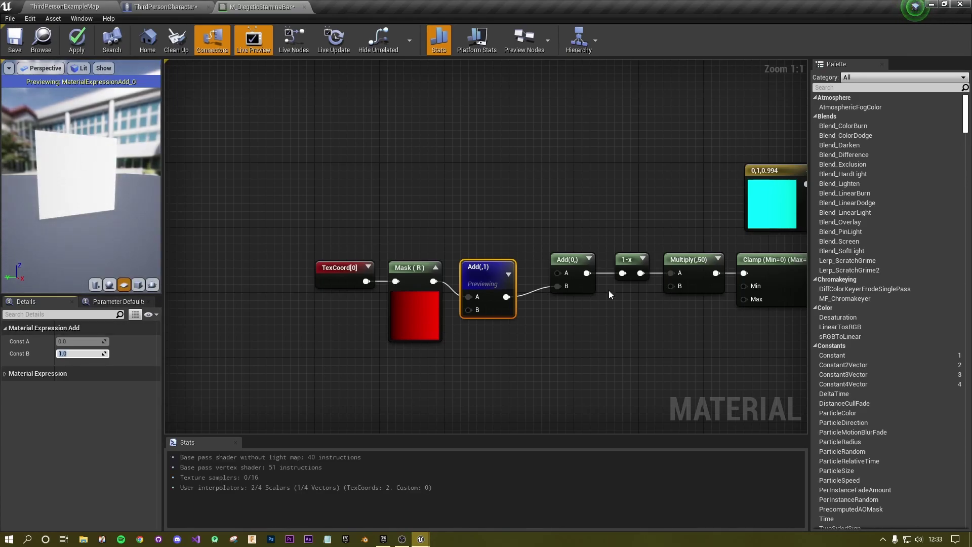
{"action": "type", "text": "0.5"}
{"action": "key", "text": "Return"}
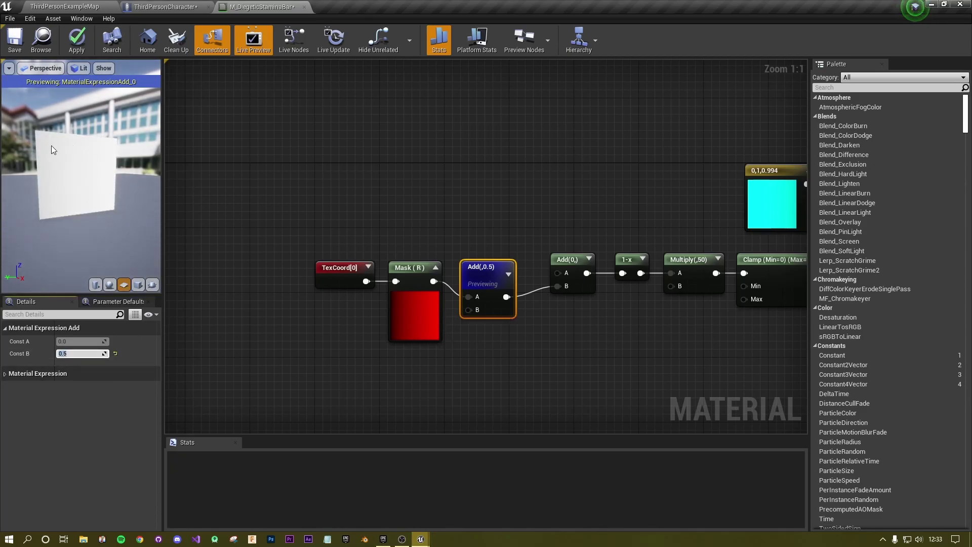
Step: Set the previewed Add node's Const B to 0 and stop previewing that node
{"action": "type", "text": "0"}
{"action": "key", "text": "Return"}
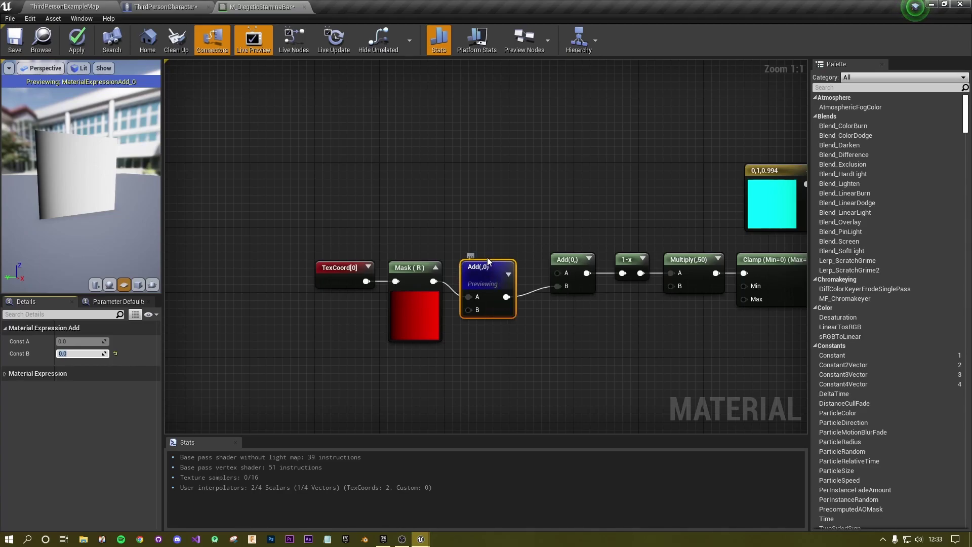
{"action": "right_click", "coordinate": [467, 260]}
{"action": "left_click", "coordinate": [499, 312]}
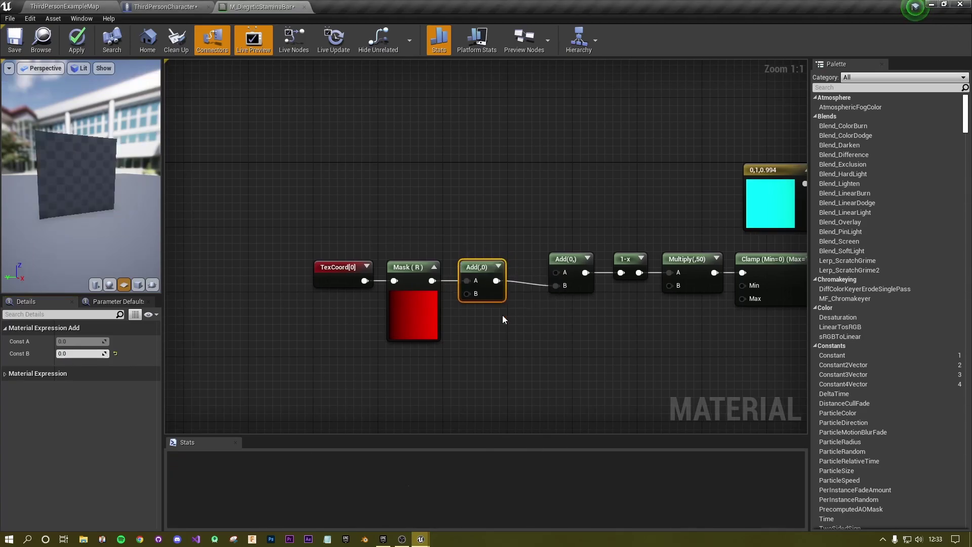
{"action": "right_click_drag", "start_coordinate": [667, 352], "coordinate": [509, 363]}
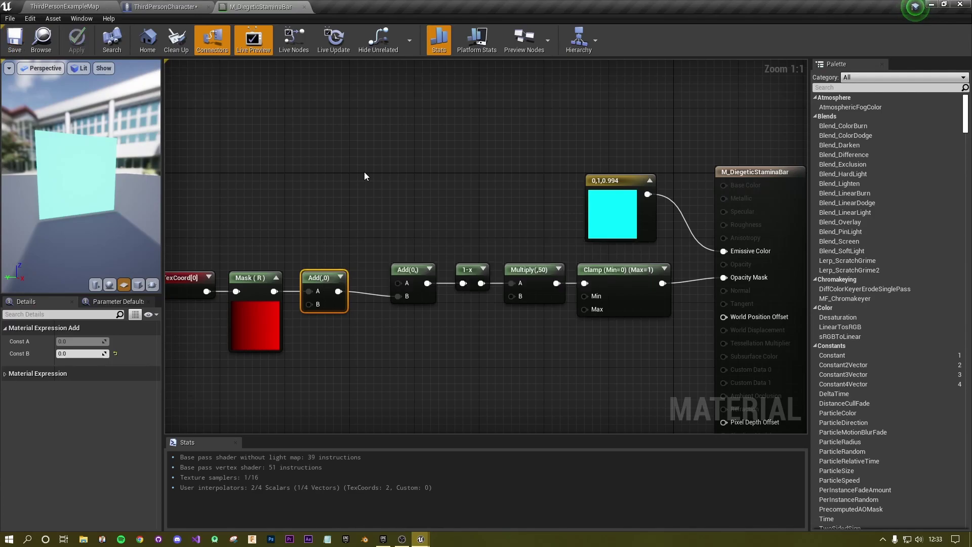
Step: Create a Material Parameter Collection asset in the project's Content folder, accepting the default name
{"action": "left_click", "coordinate": [179, 7]}
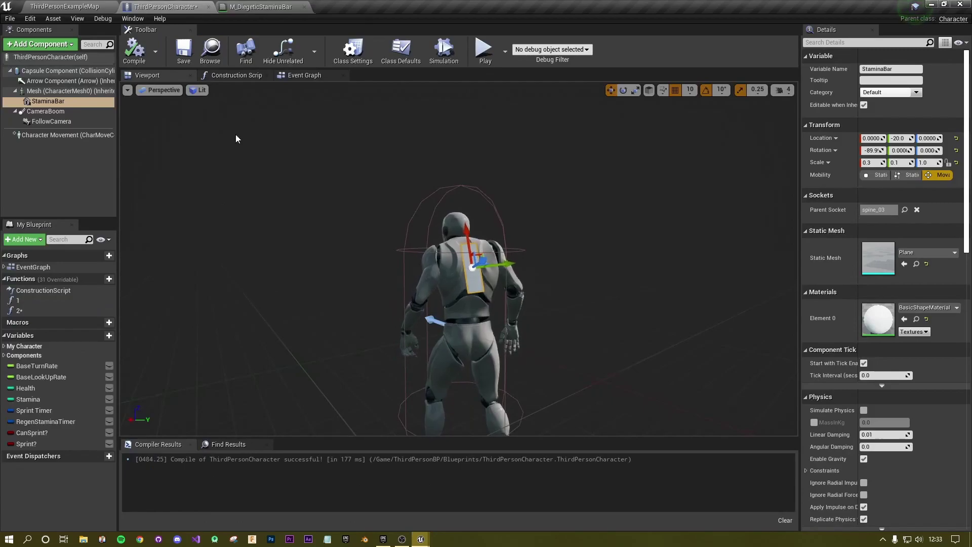
{"action": "left_click", "coordinate": [64, 7]}
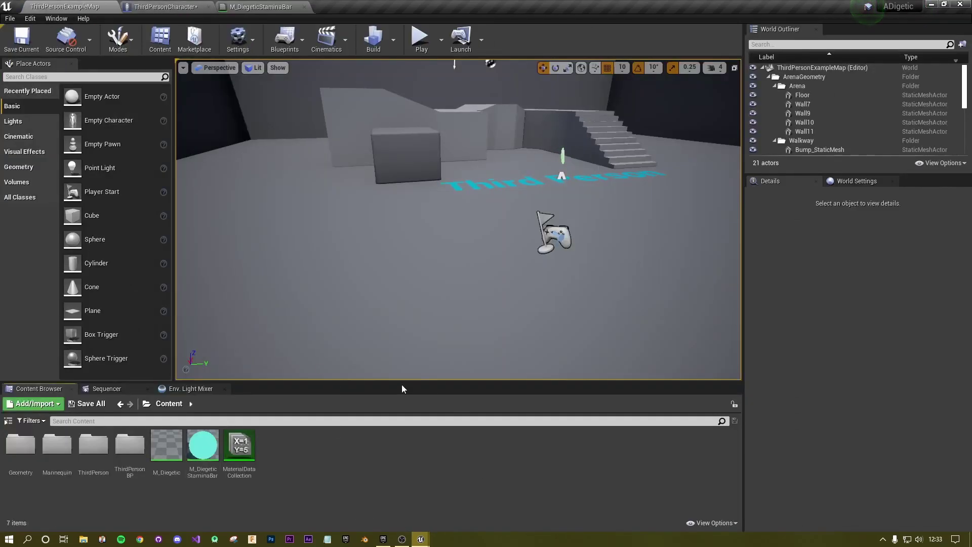
{"action": "right_click", "coordinate": [347, 440]}
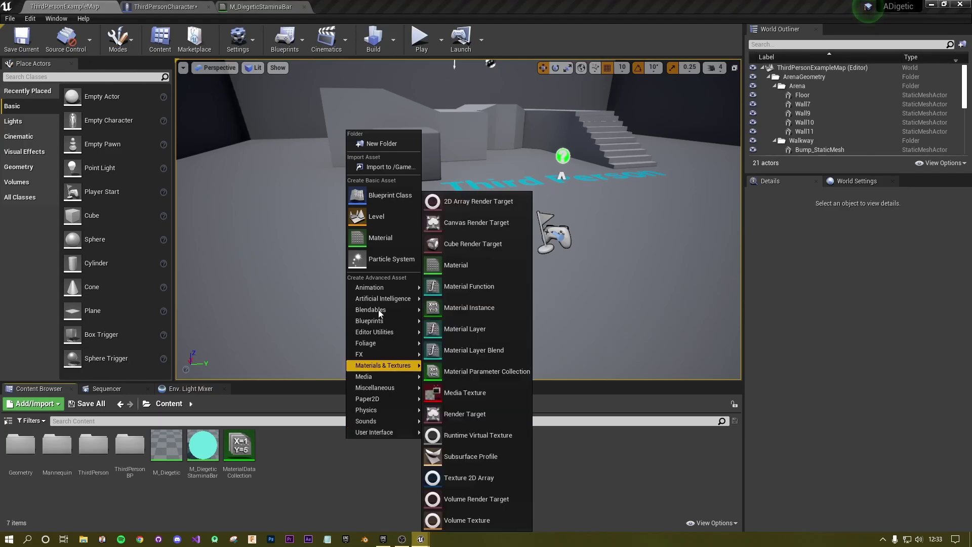
{"action": "mouse_move", "coordinate": [384, 376]}
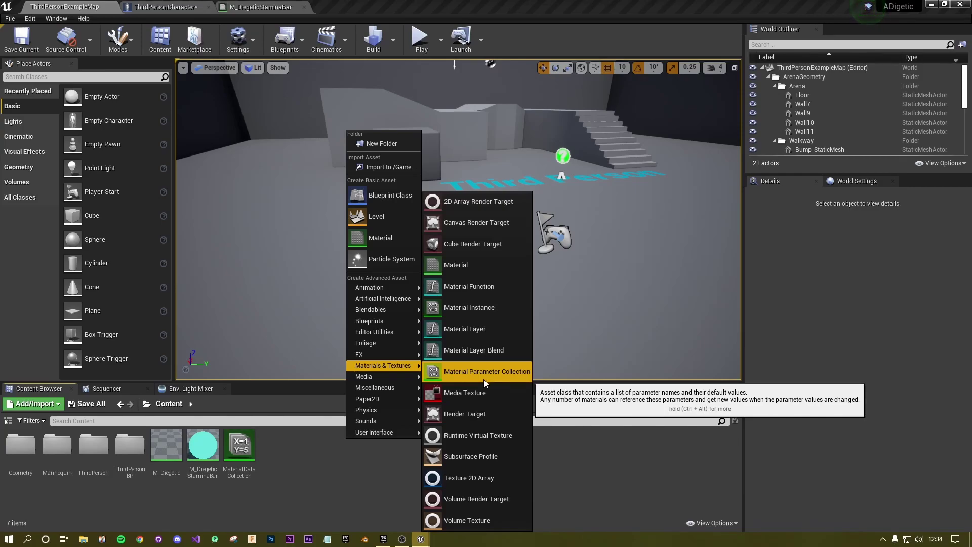
{"action": "left_click", "coordinate": [485, 378]}
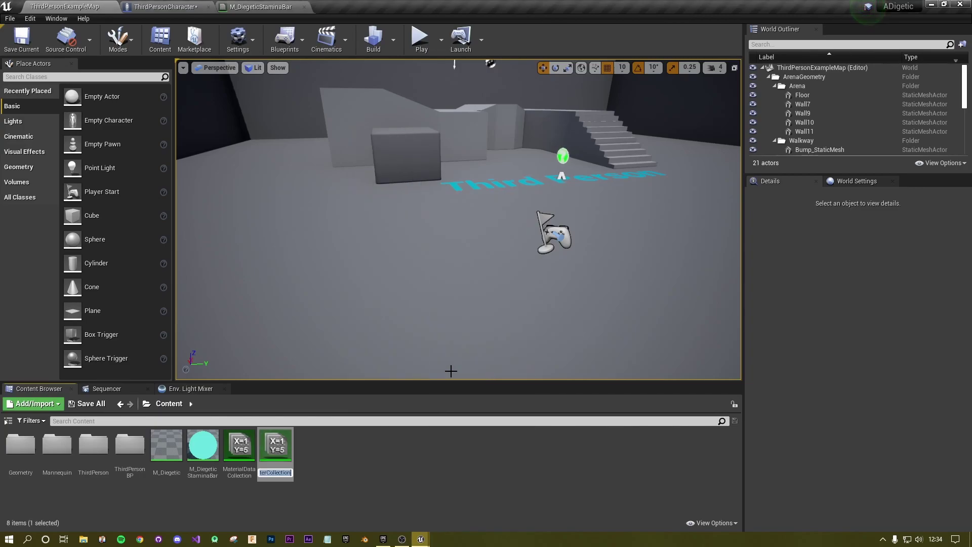
{"action": "key", "text": "Return"}
{"action": "right_click", "coordinate": [384, 462]}
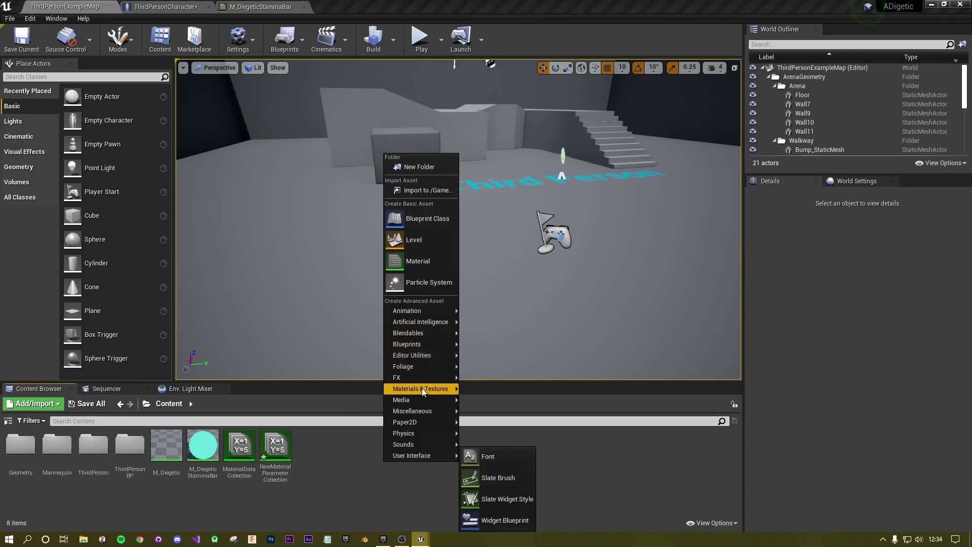
{"action": "mouse_move", "coordinate": [421, 387]}
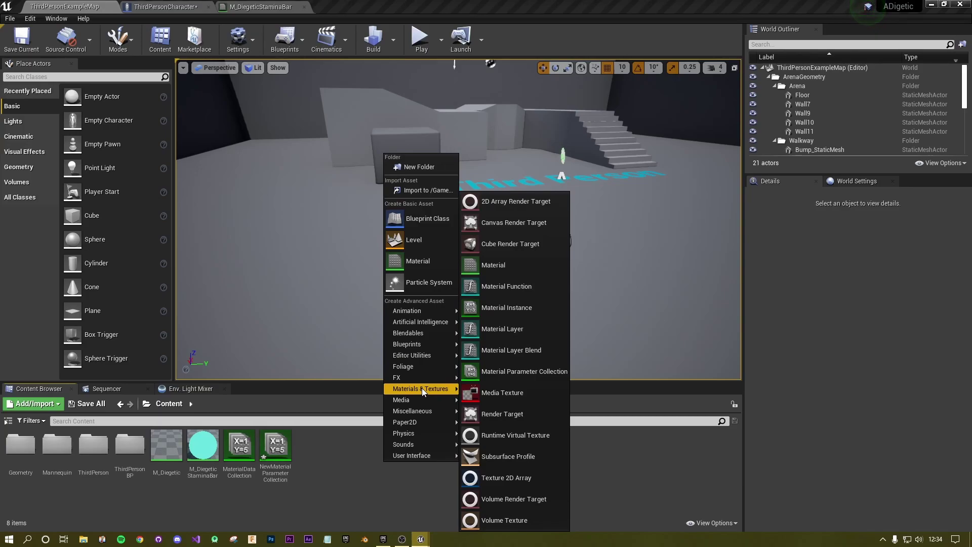
{"action": "left_click", "coordinate": [366, 455]}
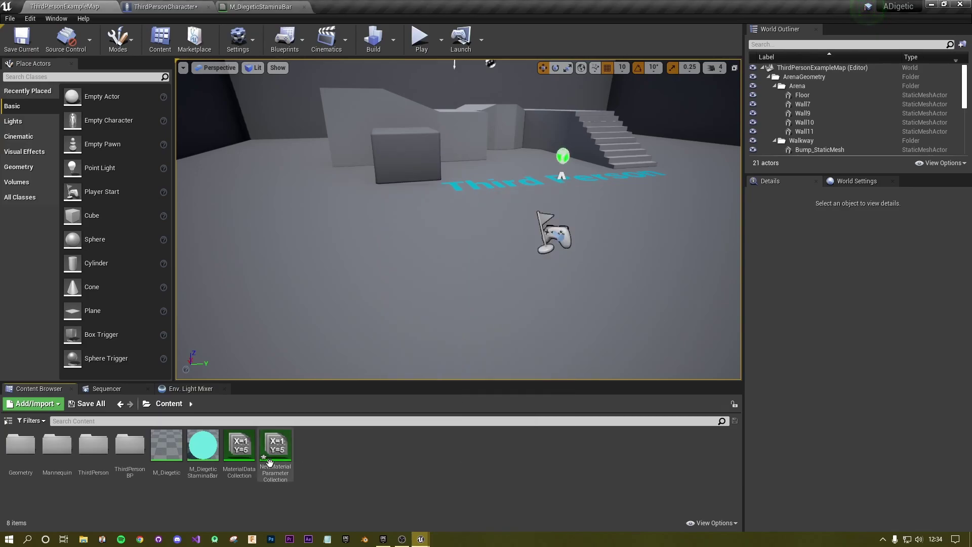
Step: Rename the new material parameter collection as MaterialDataStamina
{"action": "left_click", "coordinate": [273, 467]}
{"action": "left_click", "coordinate": [274, 469]}
{"action": "type", "text": "MaterialDataStamina"}
{"action": "key", "text": "Return"}
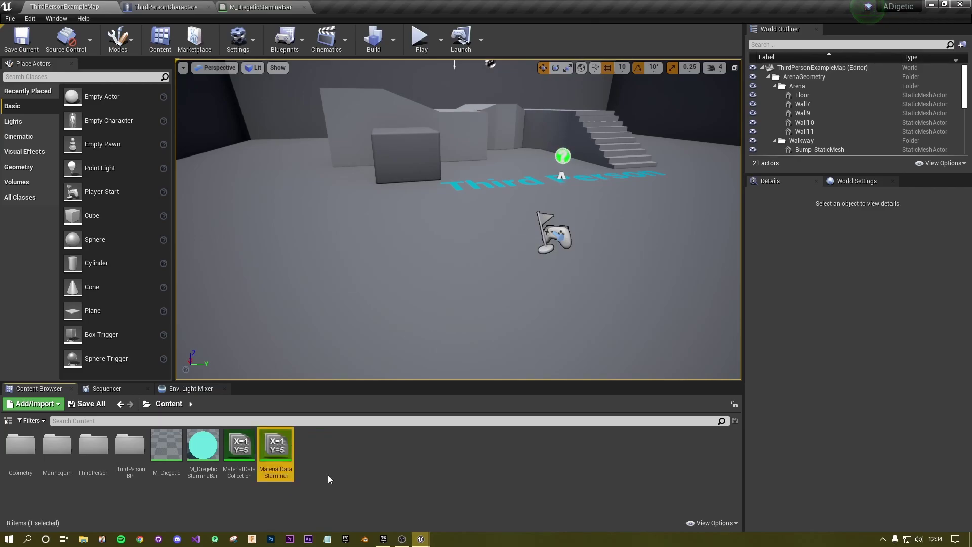
Step: Open MaterialDataStamina and add one scalar parameter with a default value of 0.5
{"action": "double_click", "coordinate": [274, 450]}
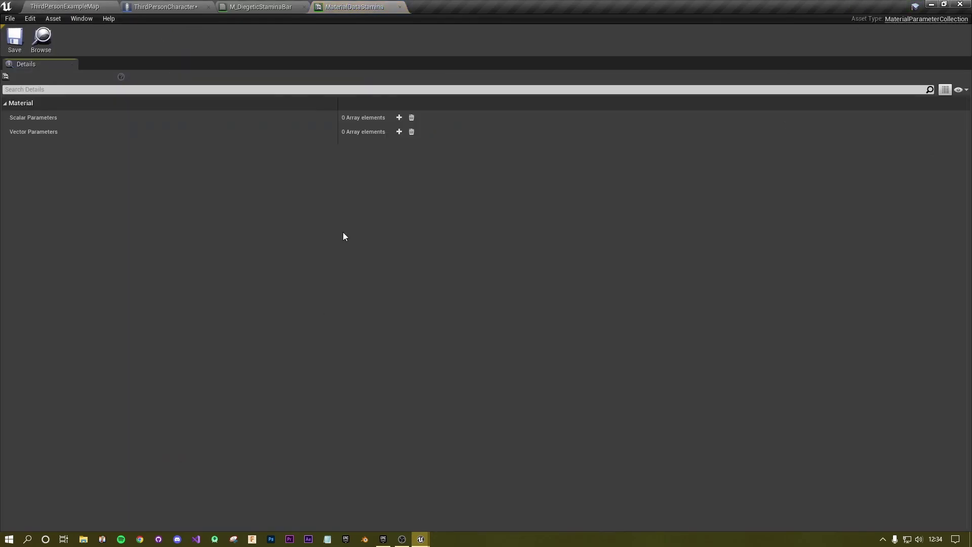
{"action": "left_click", "coordinate": [400, 118]}
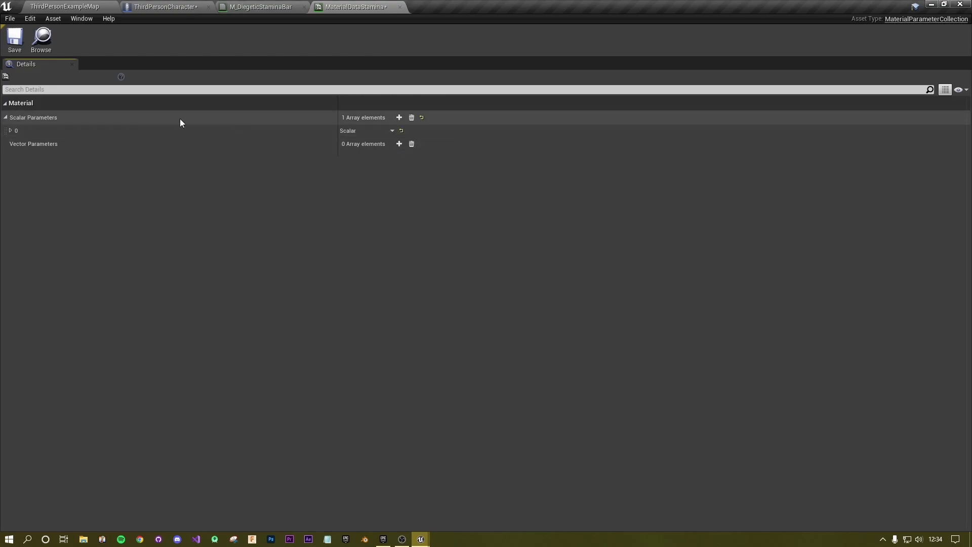
{"action": "left_click", "coordinate": [11, 131]}
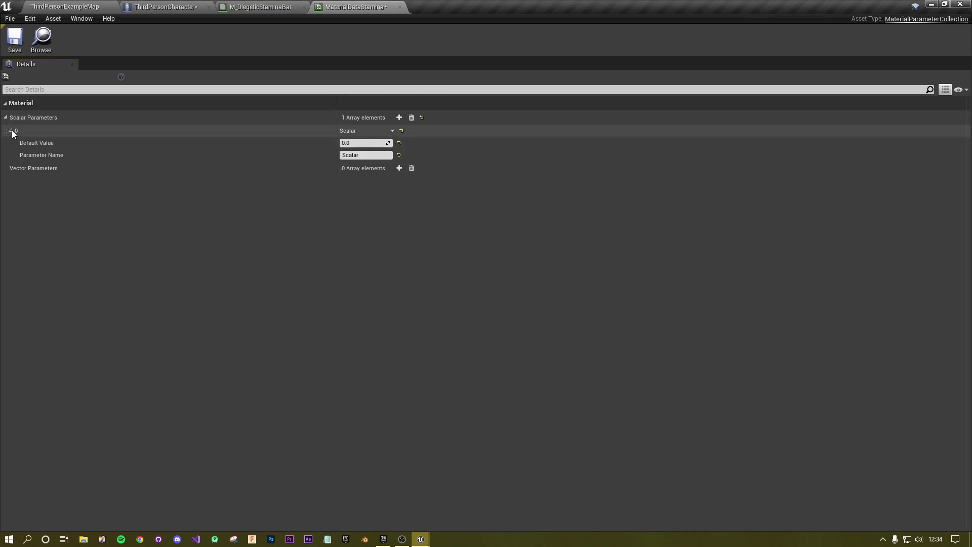
{"action": "left_click", "coordinate": [368, 143]}
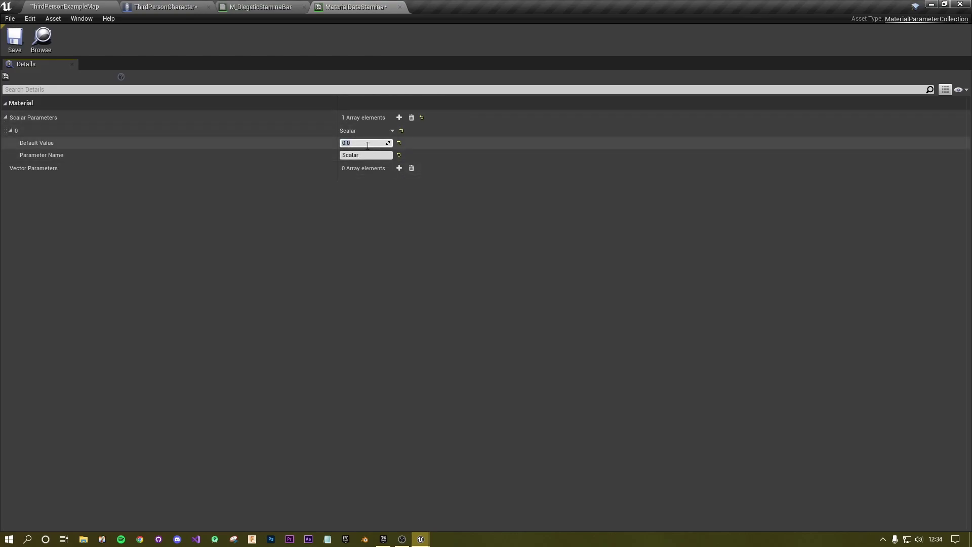
{"action": "type", "text": "0.5"}
{"action": "key", "text": "Return"}
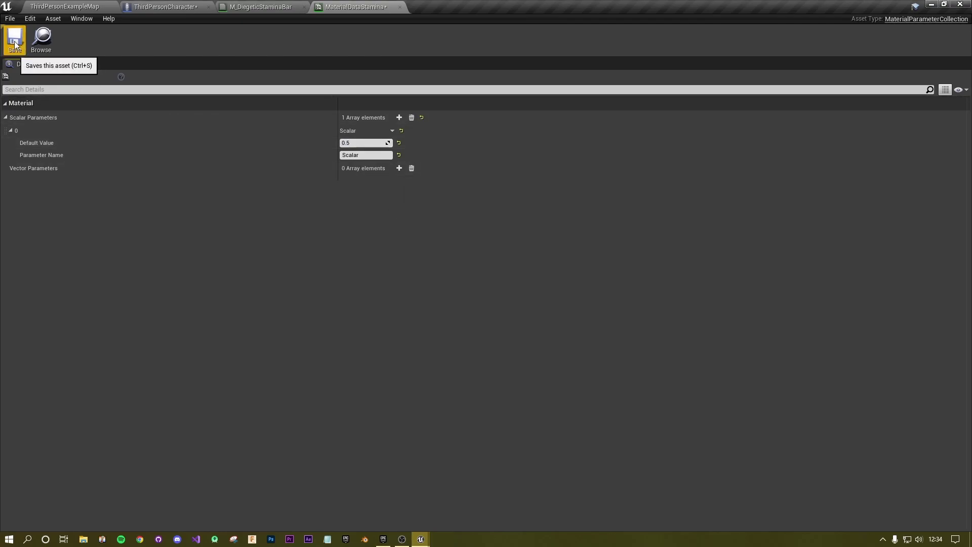
Step: Name the collection's scalar parameter Stamina, then save and close the collection
{"action": "left_click", "coordinate": [373, 154]}
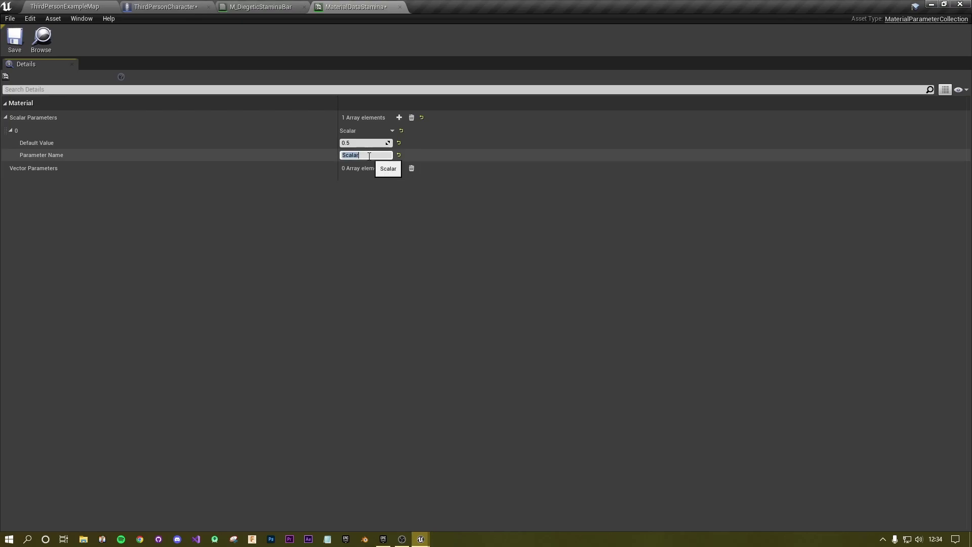
{"action": "type", "text": "S"}
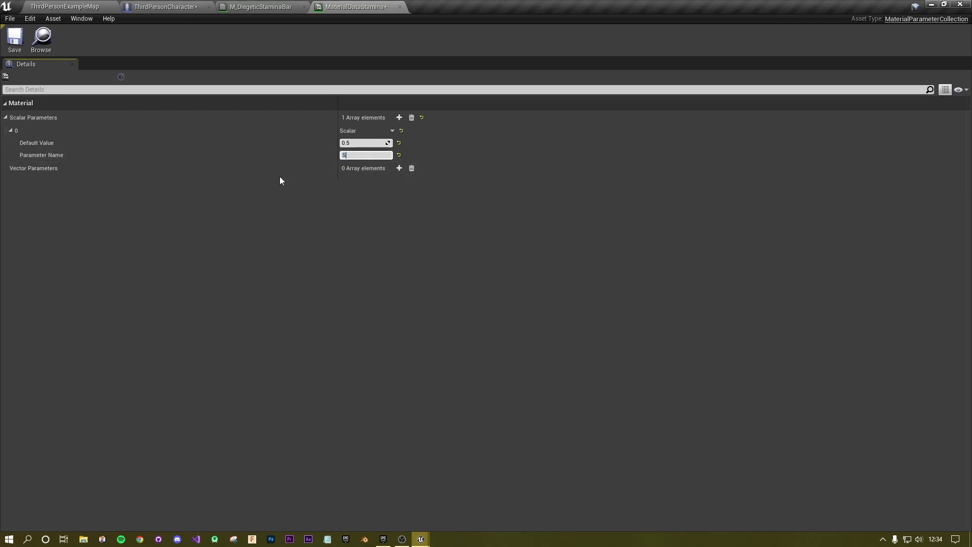
{"action": "type", "text": "tamina"}
{"action": "key", "text": "Return"}
{"action": "left_click", "coordinate": [463, 252]}
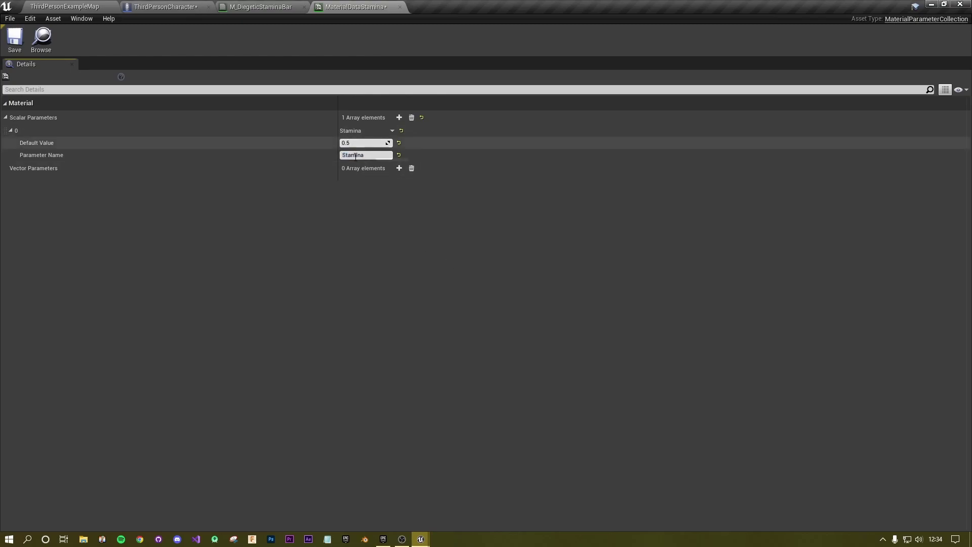
{"action": "left_click", "coordinate": [20, 51]}
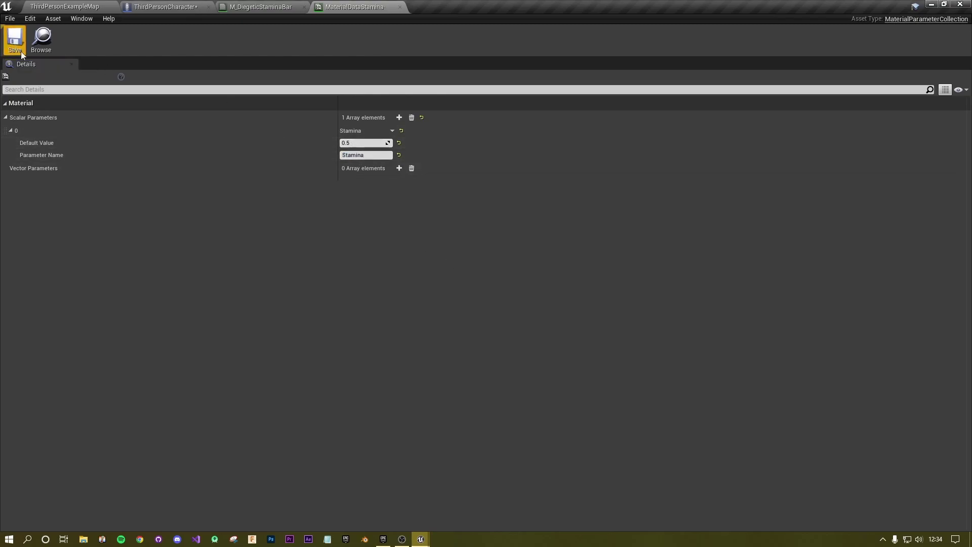
{"action": "left_click", "coordinate": [400, 7]}
Step: Add a CollectionParameter node using MaterialDataStamina above the Mask and Add nodes, feeding input A of the Add before the 1-x node
{"action": "left_click", "coordinate": [351, 144]}
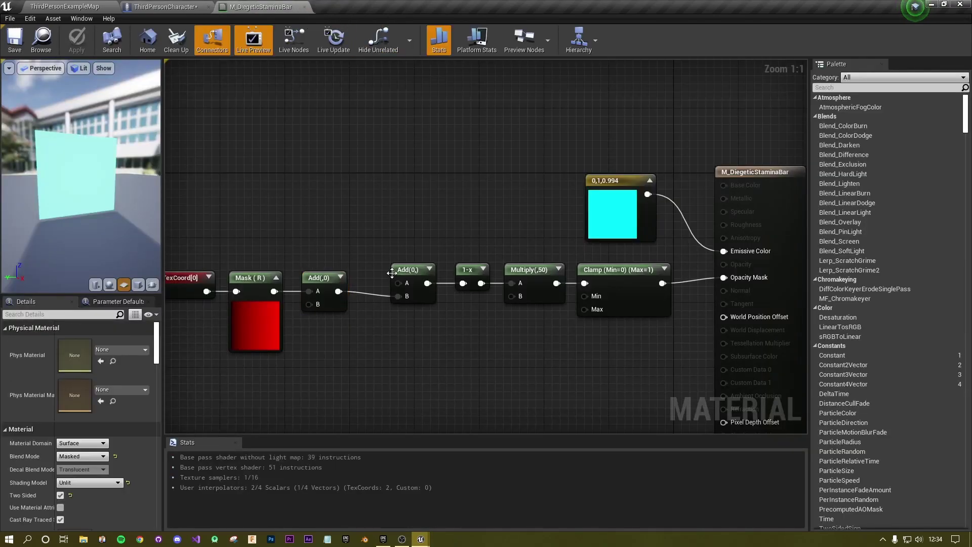
{"action": "left_click_drag", "start_coordinate": [399, 283], "coordinate": [331, 204]}
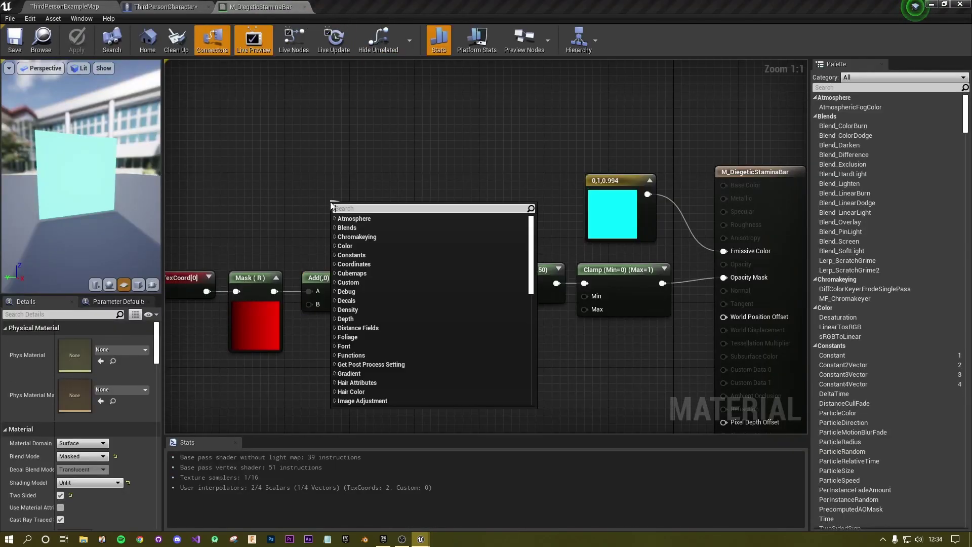
{"action": "type", "text": "mater"}
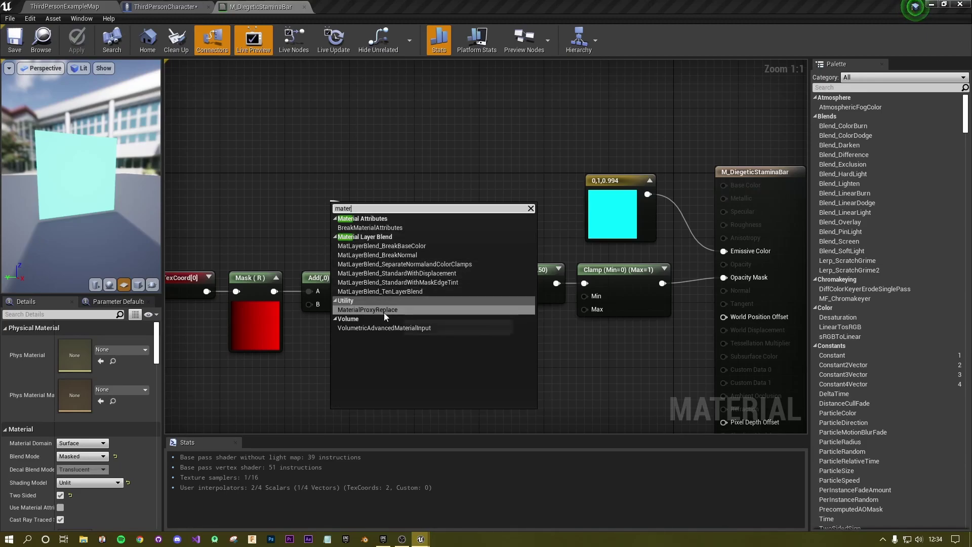
{"action": "key", "text": "BackSpace"}
{"action": "key", "text": "BackSpace"}
{"action": "key", "text": "BackSpace"}
{"action": "key", "text": "BackSpace"}
{"action": "key", "text": "BackSpace"}
{"action": "type", "text": "data"}
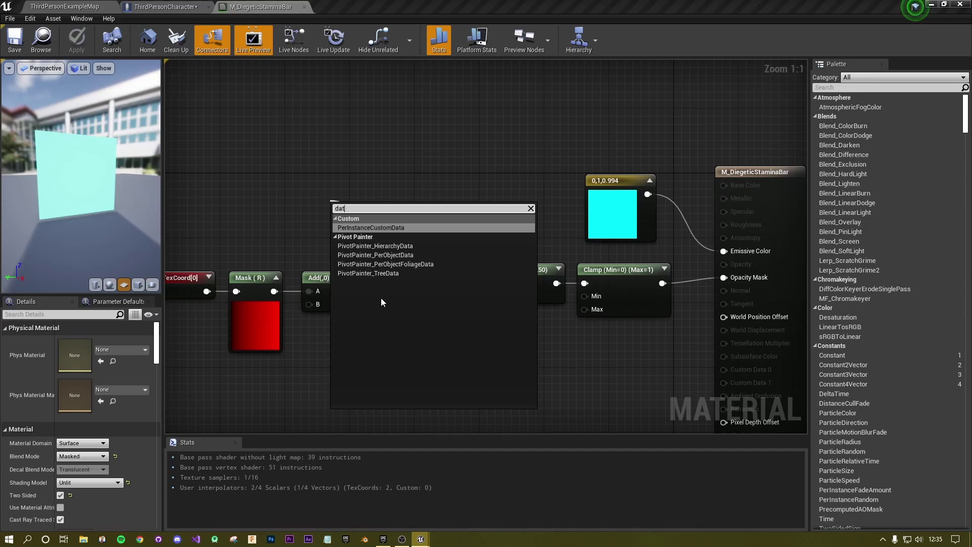
{"action": "key", "text": "BackSpace"}
{"action": "key", "text": "BackSpace"}
{"action": "key", "text": "BackSpace"}
{"action": "key", "text": "BackSpace"}
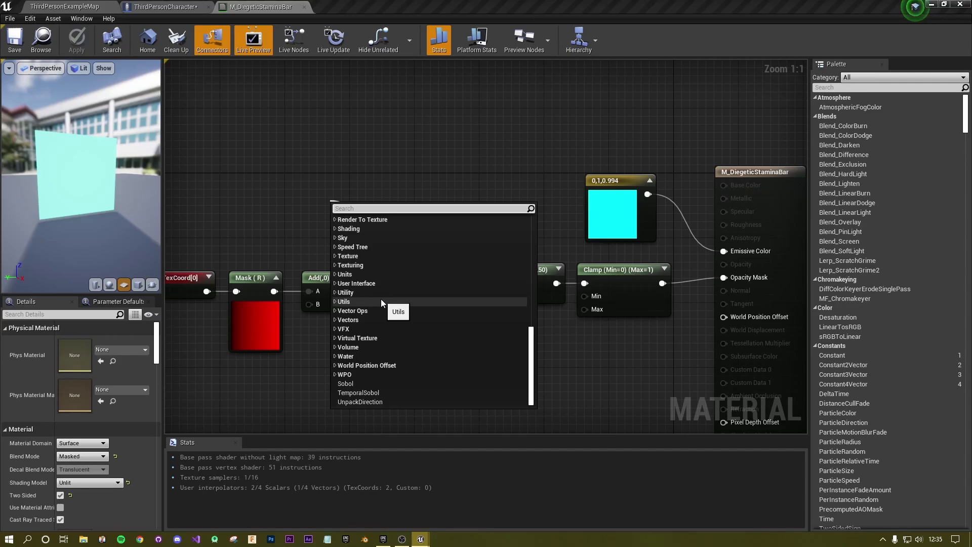
{"action": "type", "text": "collec"}
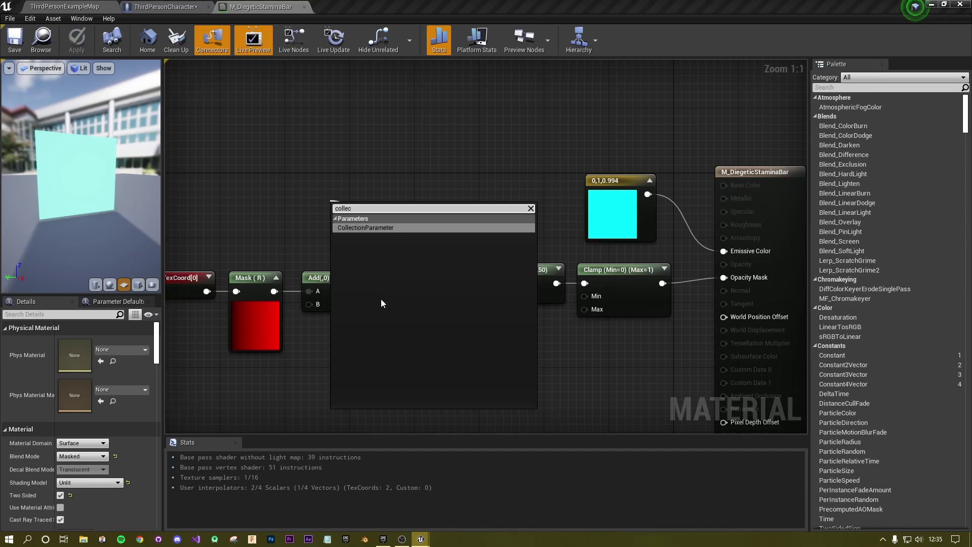
{"action": "key", "text": "Return"}
{"action": "left_click_drag", "start_coordinate": [391, 229], "coordinate": [311, 176]}
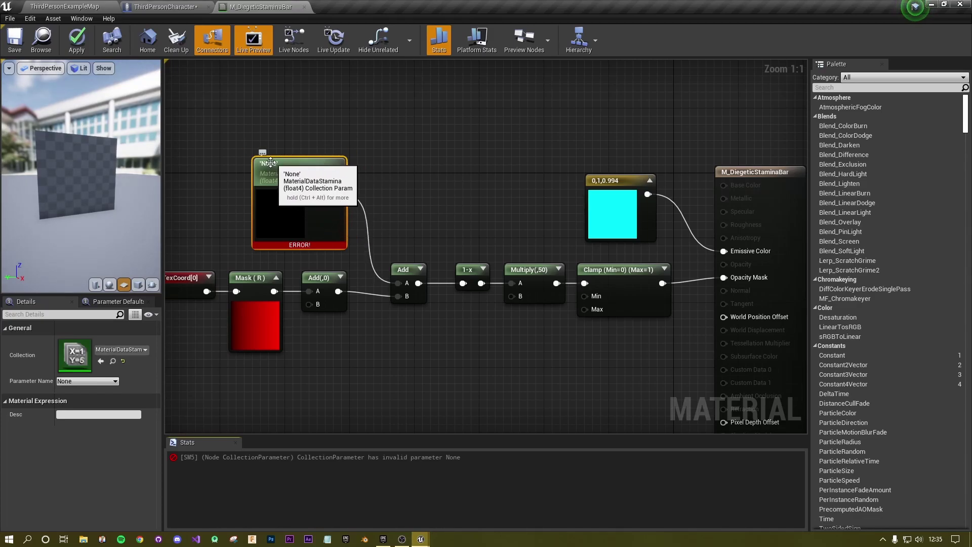
Step: Set the collection node's parameter name to Stamina and save the M_DiegeticStaminaBar material
{"action": "left_click", "coordinate": [108, 383]}
{"action": "left_click", "coordinate": [73, 390]}
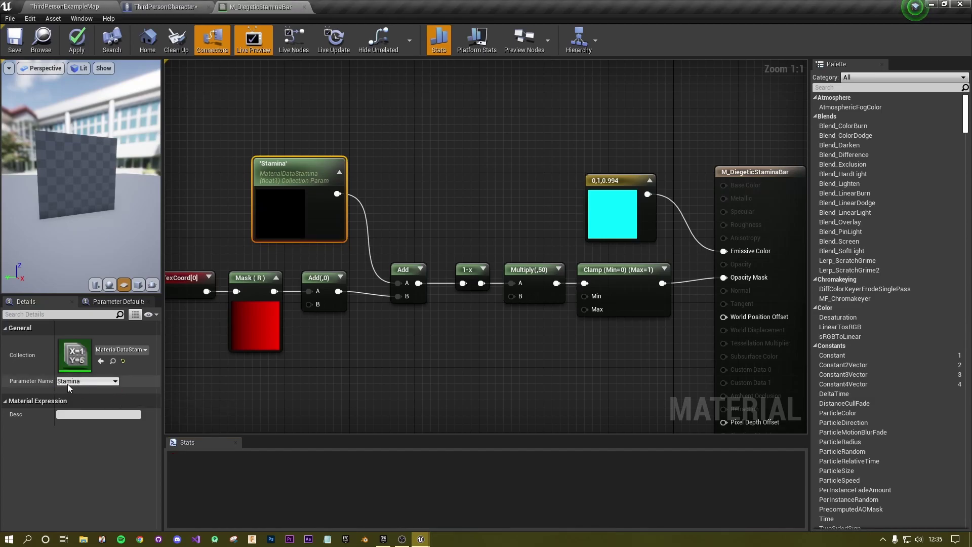
{"action": "left_click", "coordinate": [437, 188]}
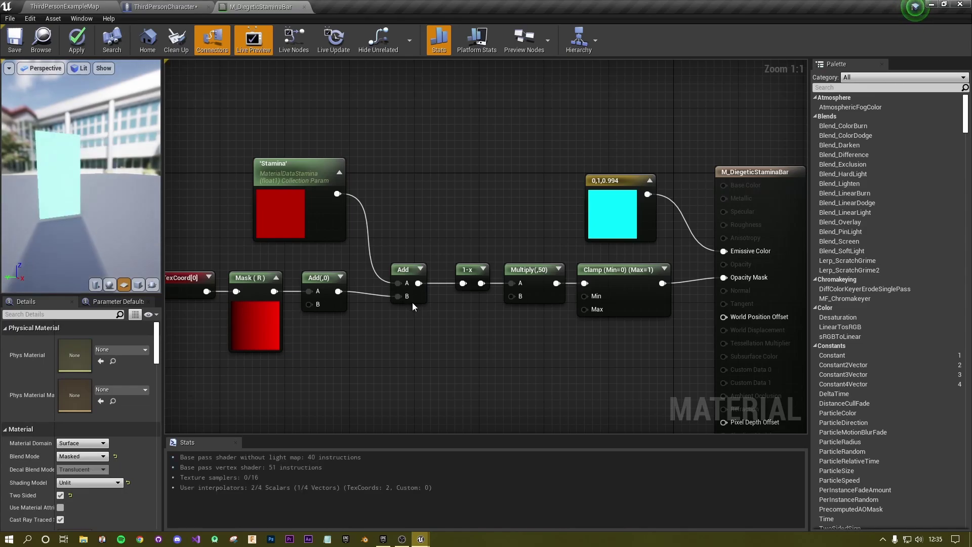
{"action": "left_click", "coordinate": [266, 210]}
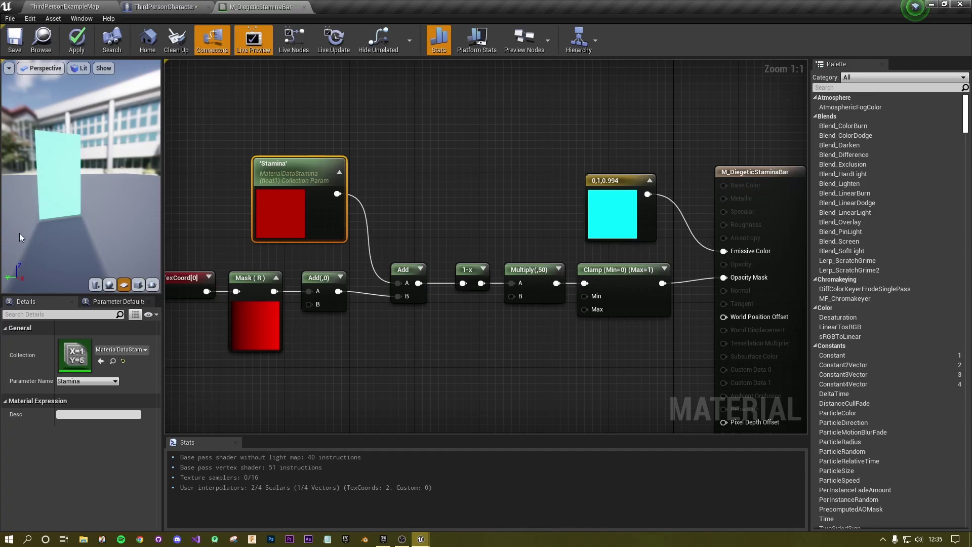
{"action": "left_click", "coordinate": [14, 41]}
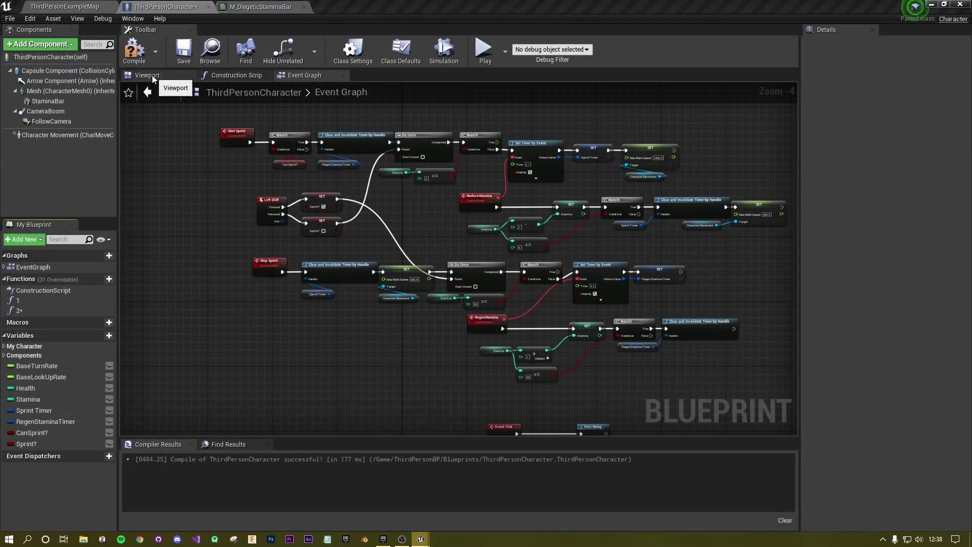
Step: Add a function named UpdateStaminaBar to the ThirdPersonCharacter blueprint
{"action": "left_click", "coordinate": [152, 75]}
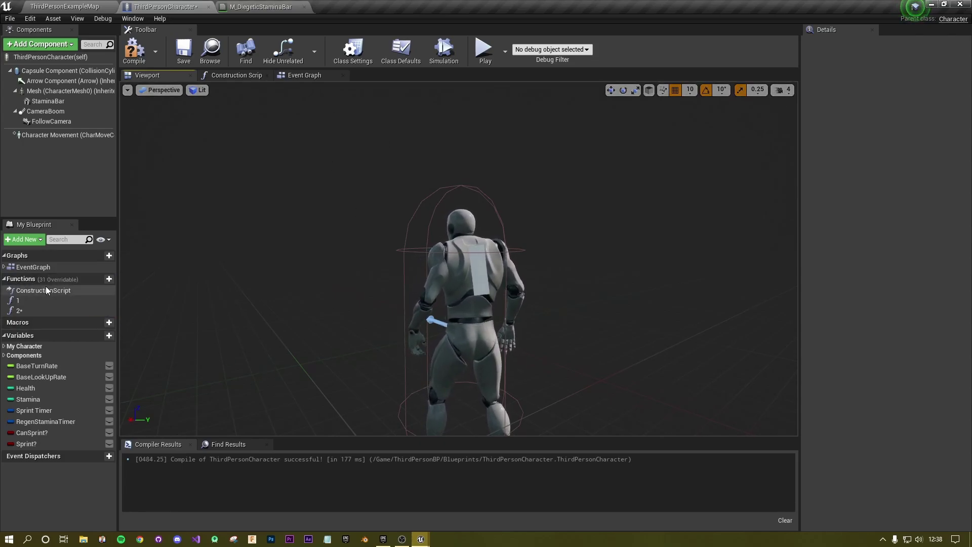
{"action": "left_click", "coordinate": [98, 279]}
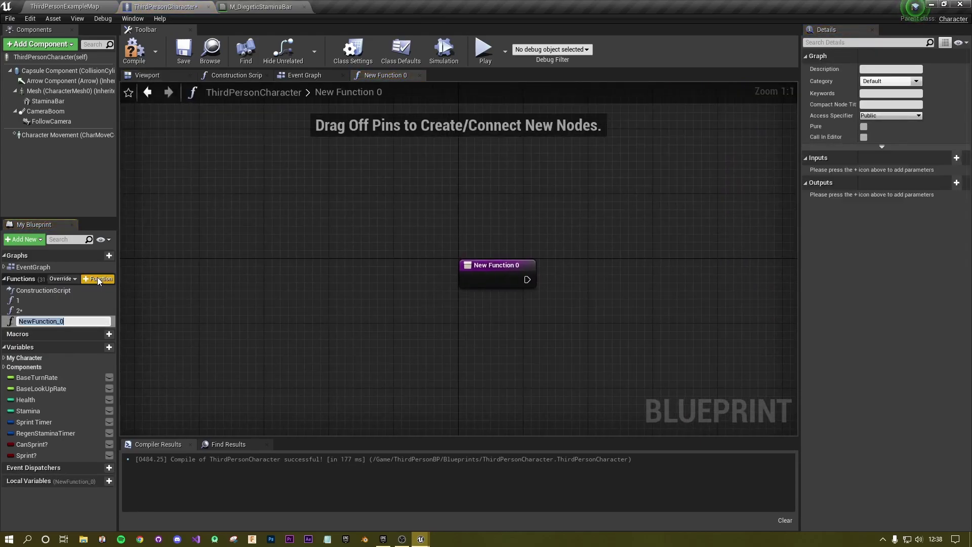
{"action": "type", "text": "UpdateStaminaBar"}
{"action": "key", "text": "Return"}
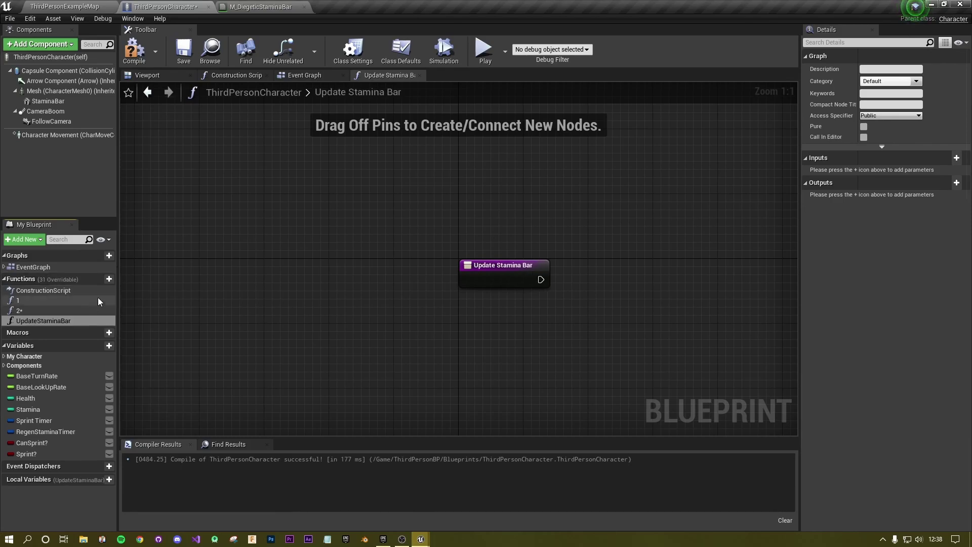
Step: Move the Update Stamina Bar entry node aside and give the function an Integer input named Stamina
{"action": "left_click_drag", "start_coordinate": [510, 267], "coordinate": [226, 268]}
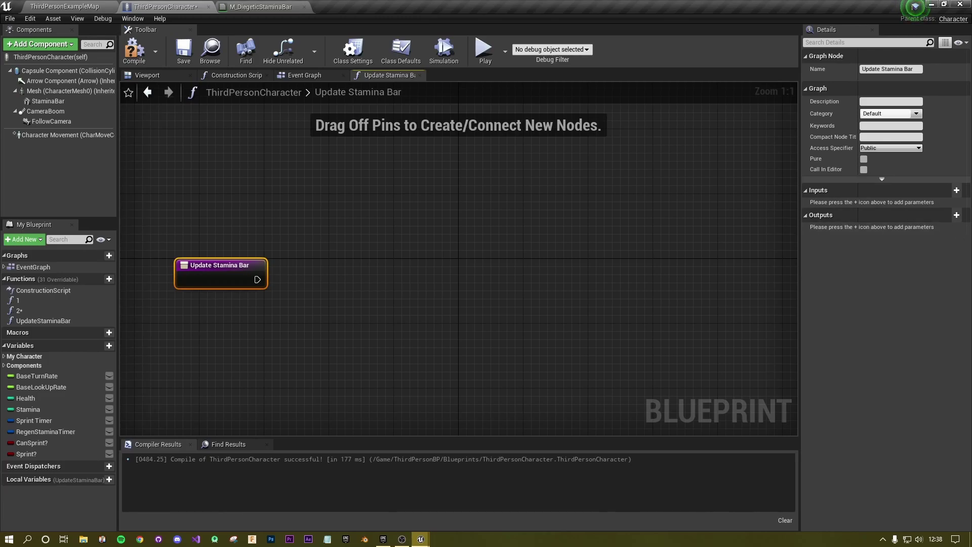
{"action": "left_click", "coordinate": [956, 191]}
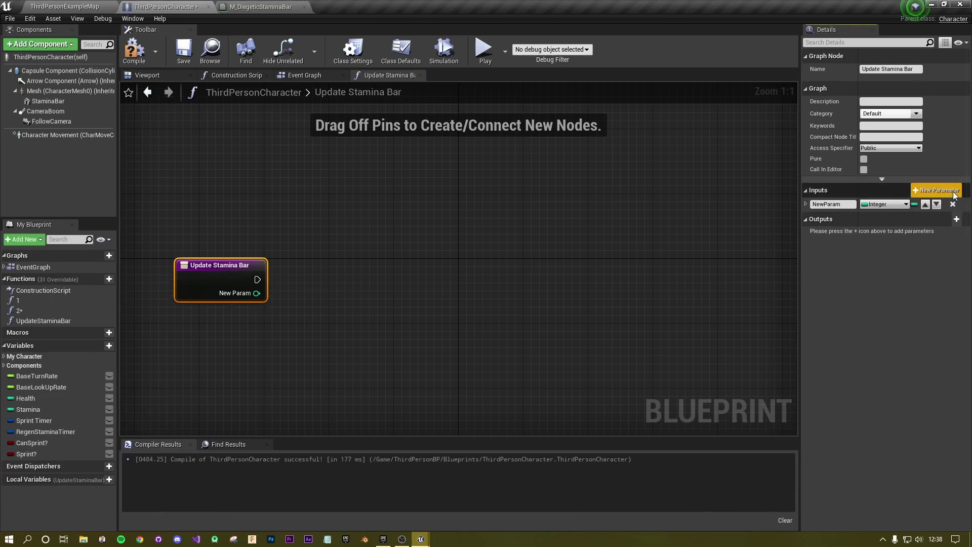
{"action": "left_click", "coordinate": [853, 205]}
{"action": "type", "text": "Stamina"}
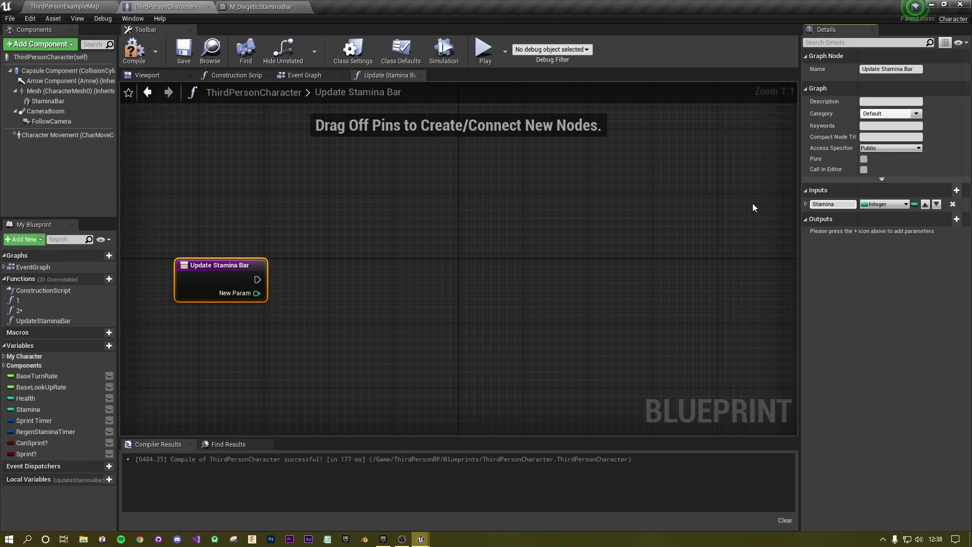
{"action": "key", "text": "Return"}
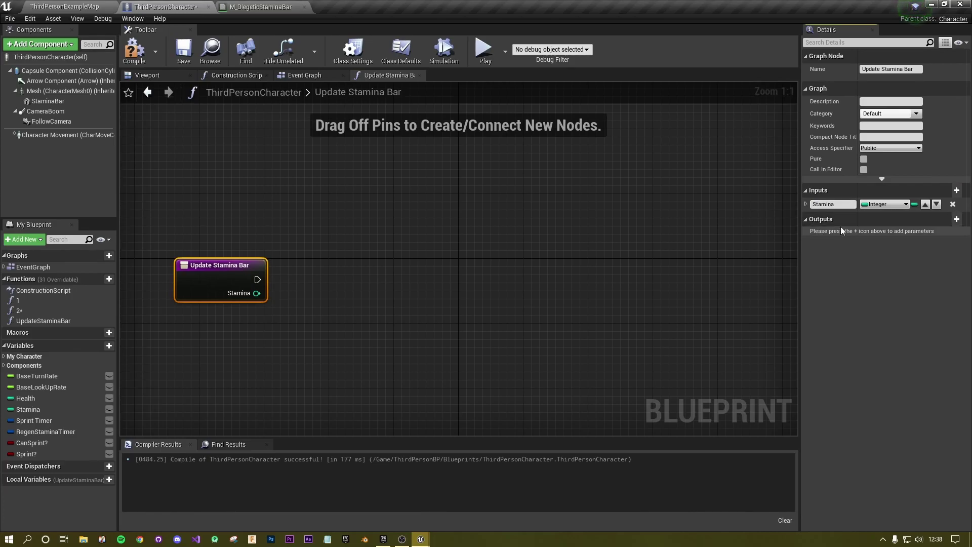
{"action": "left_click", "coordinate": [896, 205]}
{"action": "left_click", "coordinate": [810, 250]}
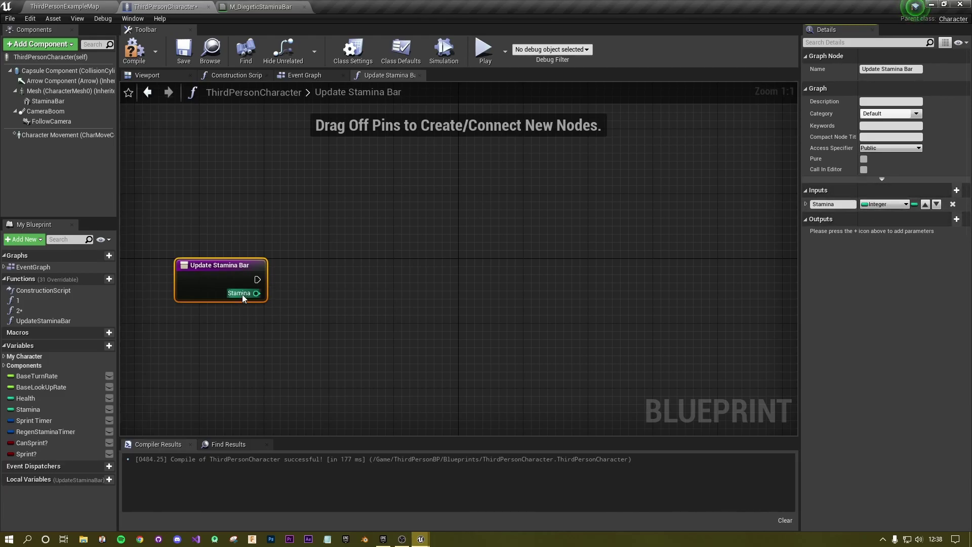
{"action": "left_click_drag", "start_coordinate": [256, 294], "coordinate": [342, 299]}
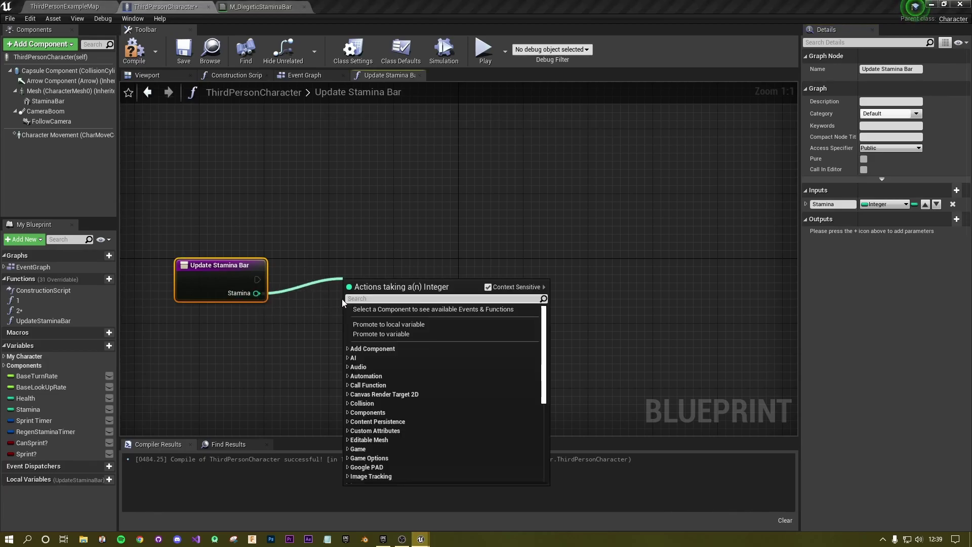
{"action": "type", "text": "neg"}
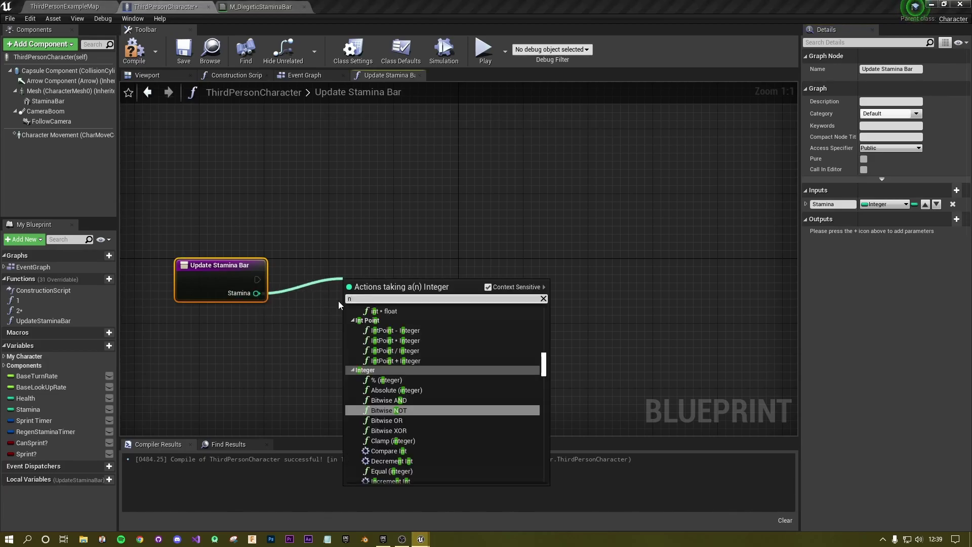
{"action": "left_click", "coordinate": [394, 329]}
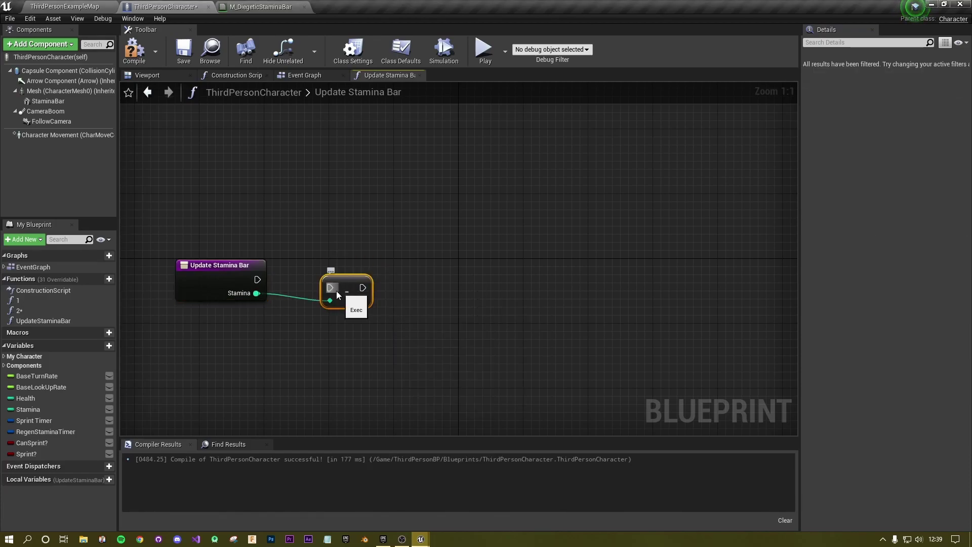
{"action": "key", "text": "Delete"}
Step: Add a Negate Int node fed by the Stamina input and connect the function's execution flow to it
{"action": "left_click_drag", "start_coordinate": [257, 293], "coordinate": [321, 286]}
{"action": "type", "text": "neg"}
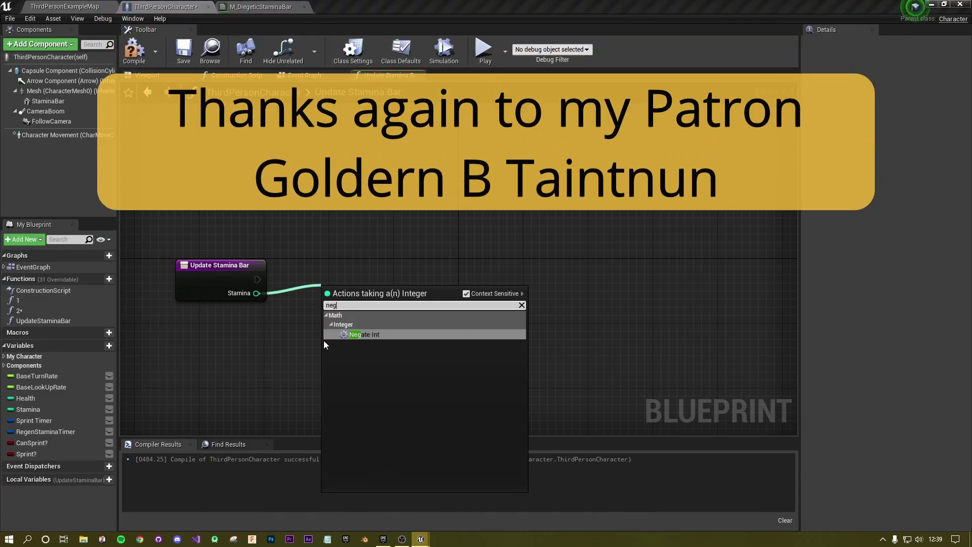
{"action": "left_click", "coordinate": [362, 333]}
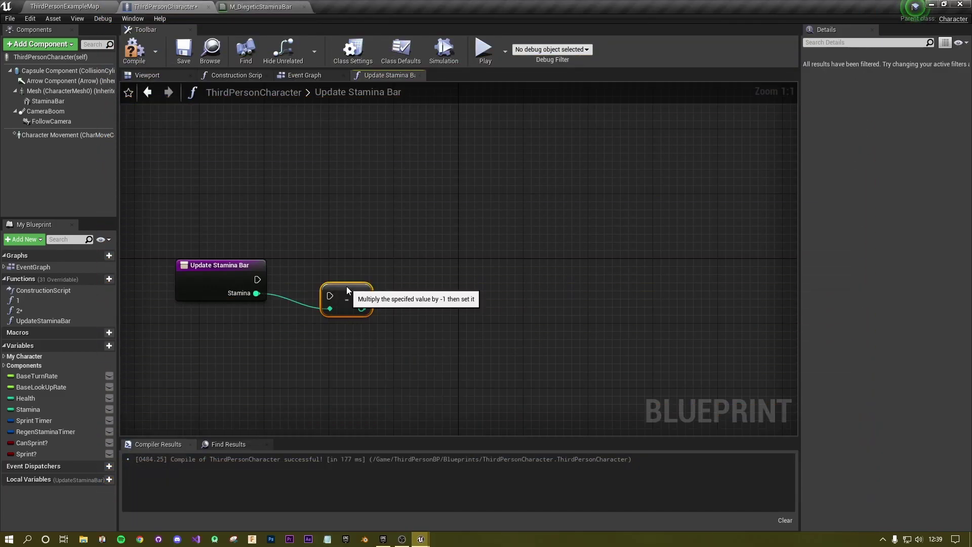
{"action": "left_click_drag", "start_coordinate": [257, 280], "coordinate": [319, 278]}
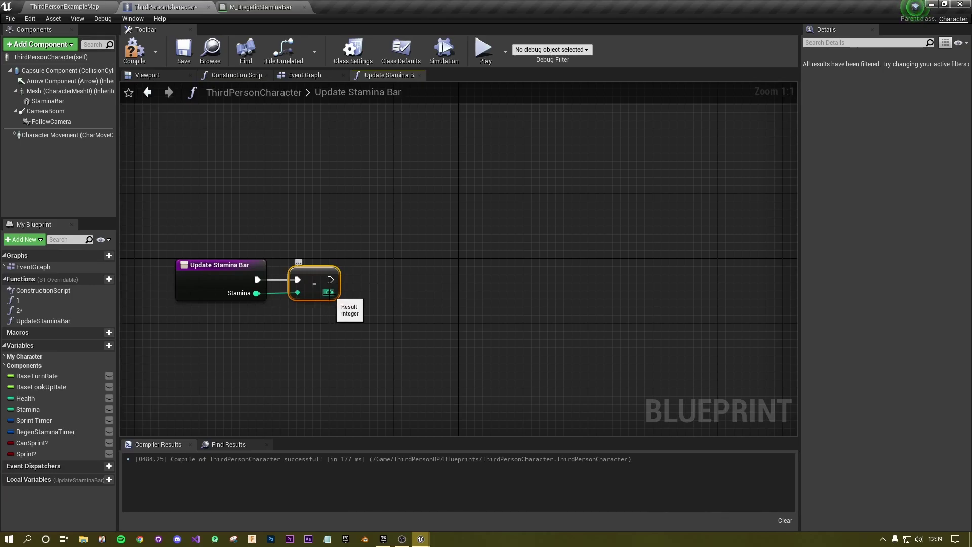
{"action": "left_click_drag", "start_coordinate": [330, 294], "coordinate": [424, 310]}
{"action": "type", "text": "/"}
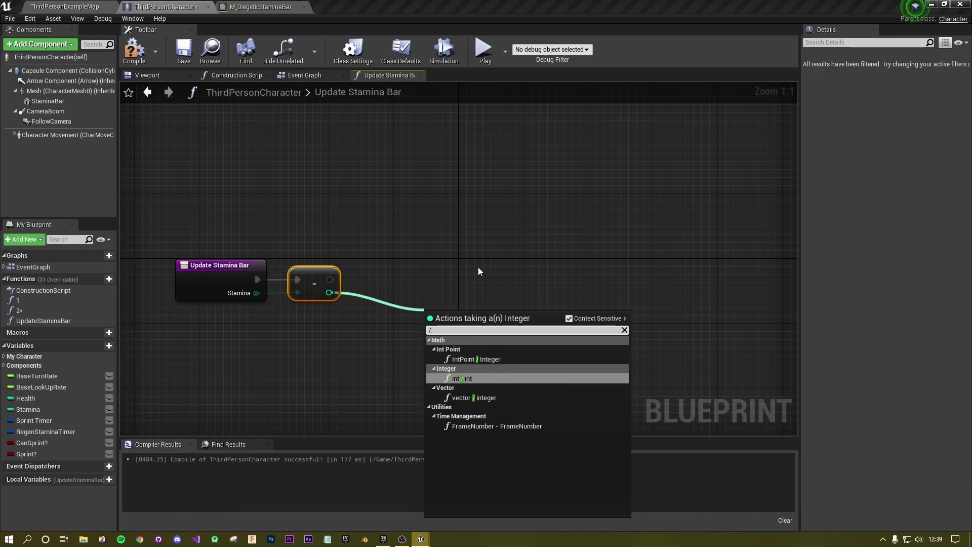
{"action": "left_click", "coordinate": [479, 251]}
{"action": "left_click", "coordinate": [479, 251]}
Step: Add a float / float node, feed it the negated stamina, and set its divisor to 50
{"action": "right_click", "coordinate": [423, 281]}
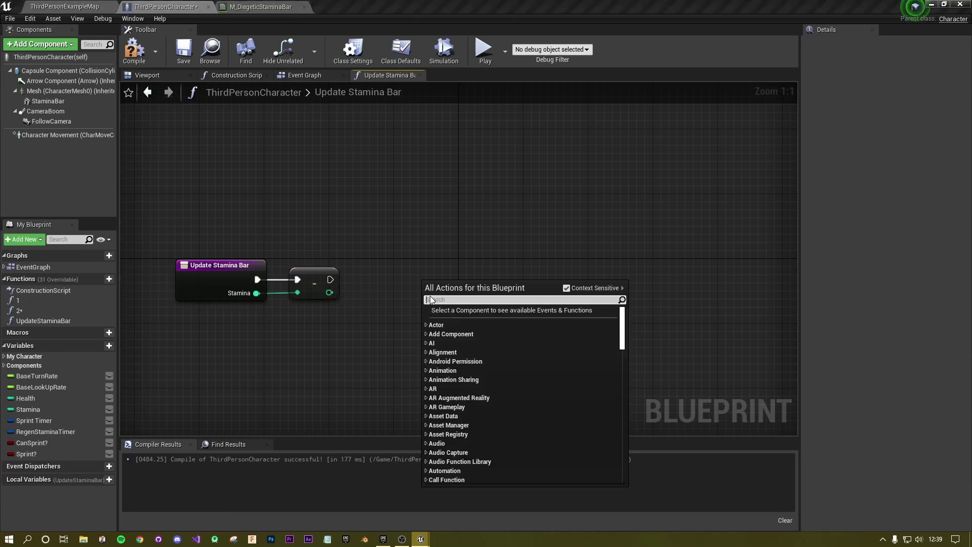
{"action": "type", "text": "/"}
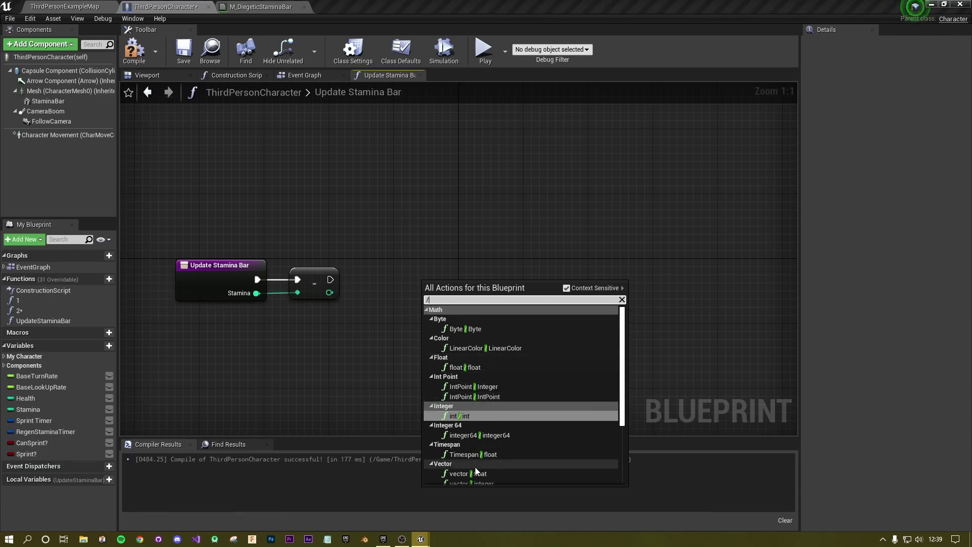
{"action": "left_click", "coordinate": [474, 368]}
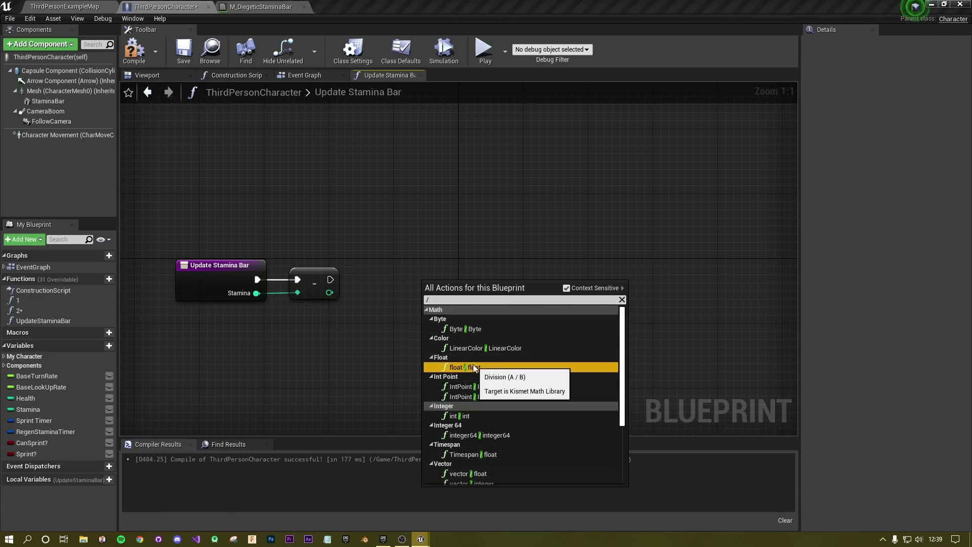
{"action": "left_click_drag", "start_coordinate": [329, 293], "coordinate": [443, 303]}
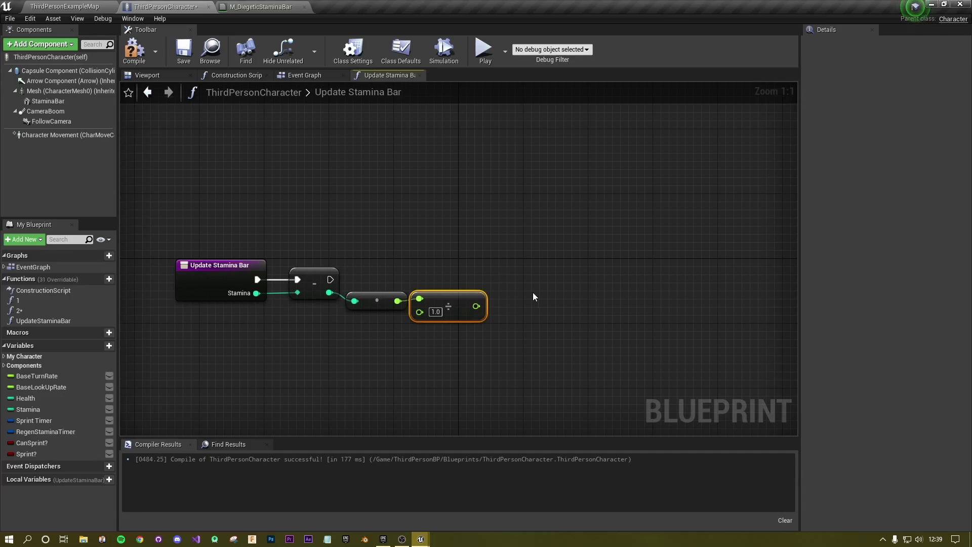
{"action": "type", "text": "50"}
{"action": "key", "text": "Return"}
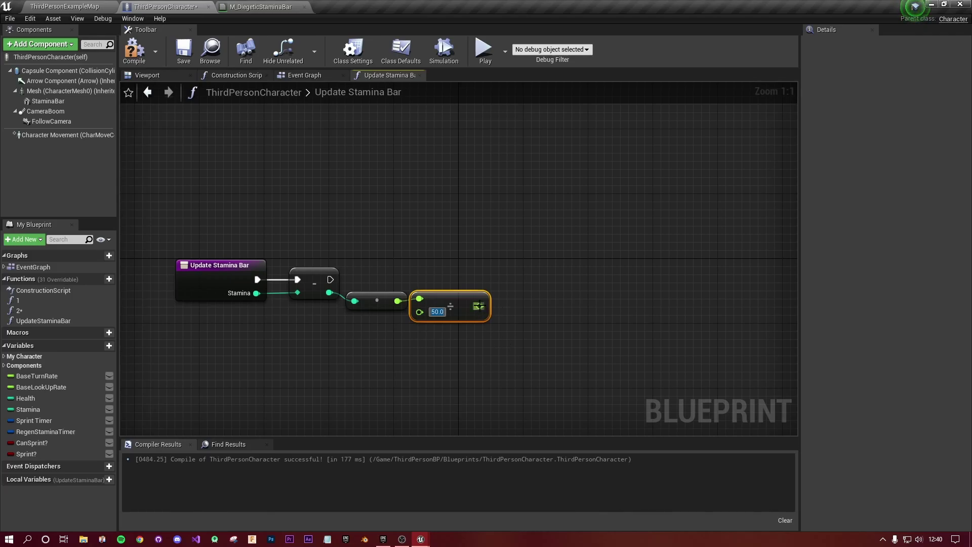
Step: Add a float addition node to the division result, set its second value to 0.5, and place it beside the division node
{"action": "left_click_drag", "start_coordinate": [485, 309], "coordinate": [569, 286]}
{"action": "type", "text": "+"}
{"action": "key", "text": "Return"}
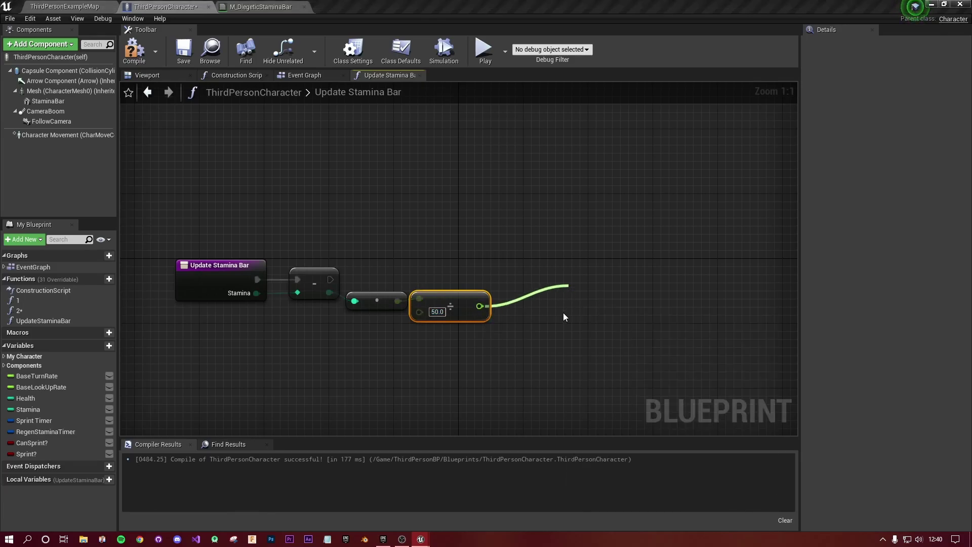
{"action": "type", "text": "0.5"}
{"action": "key", "text": "Return"}
{"action": "left_click_drag", "start_coordinate": [602, 292], "coordinate": [536, 308]}
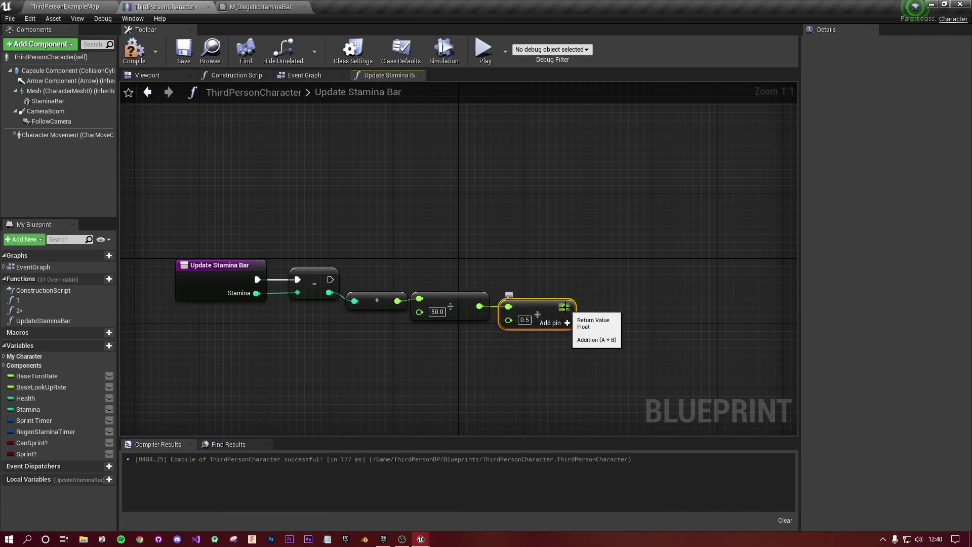
Step: Add a Set Scalar Parameter Value node taking the addition result as its value and run it after the negate node
{"action": "left_click_drag", "start_coordinate": [565, 307], "coordinate": [658, 283]}
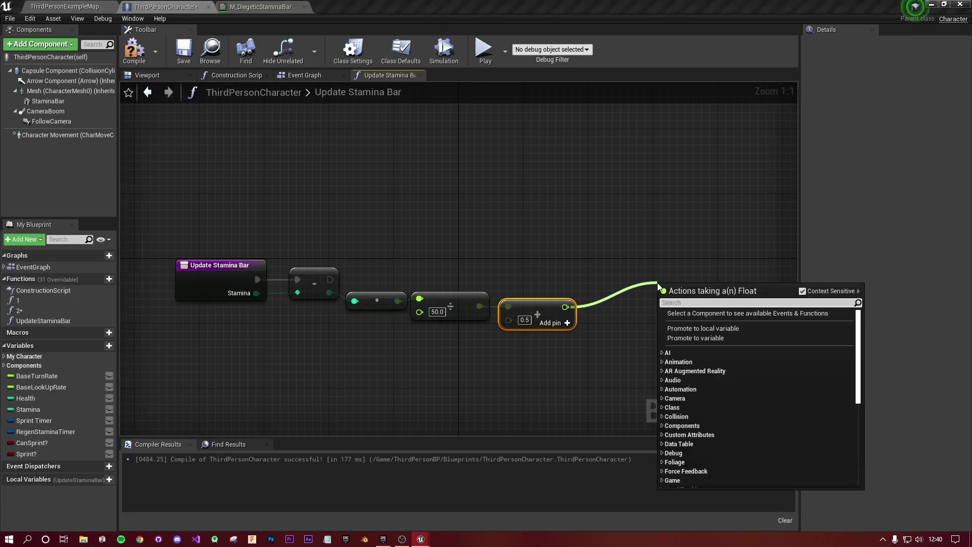
{"action": "type", "text": "set"}
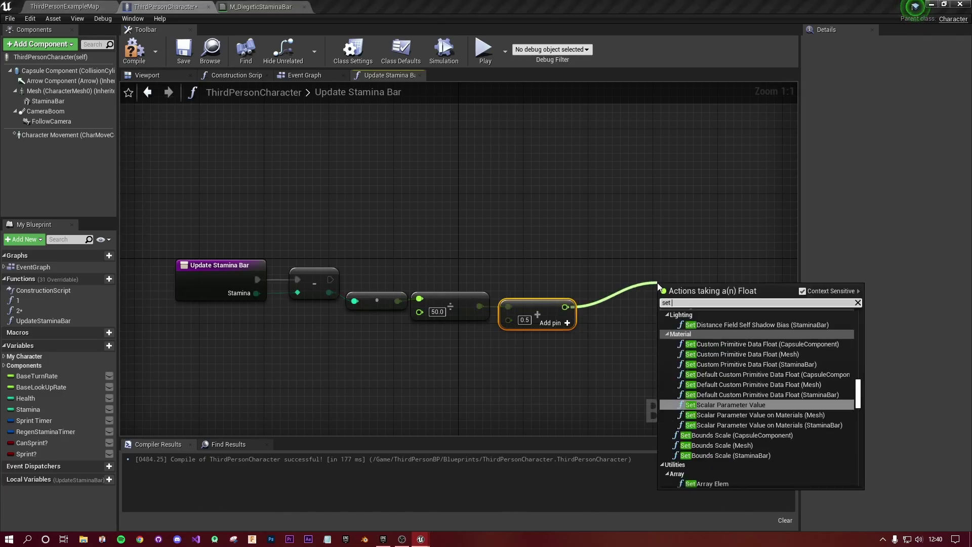
{"action": "left_click", "coordinate": [751, 406]}
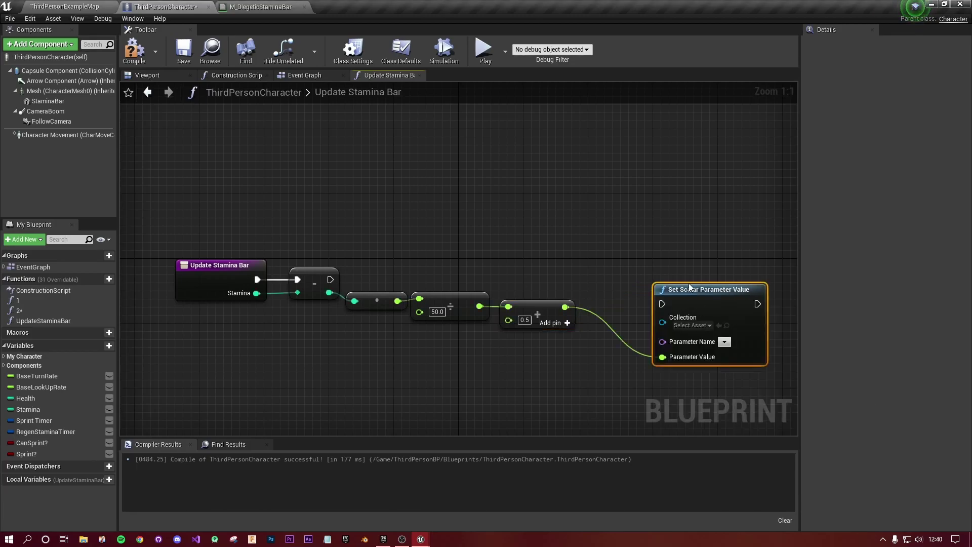
{"action": "left_click_drag", "start_coordinate": [329, 280], "coordinate": [644, 277]}
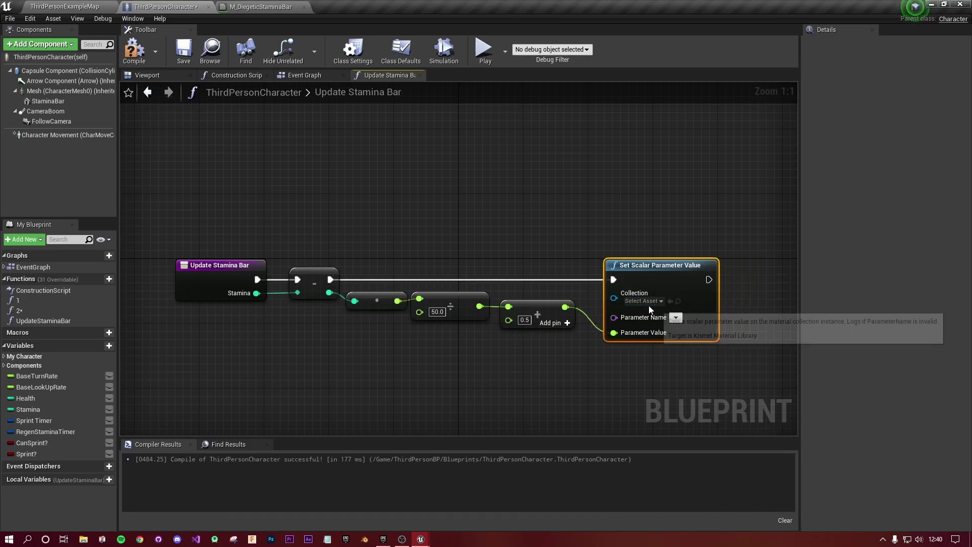
Step: Set the node's collection to MaterialDataStamina and its parameter name to Stamina, and compile the blueprint
{"action": "left_click", "coordinate": [643, 300]}
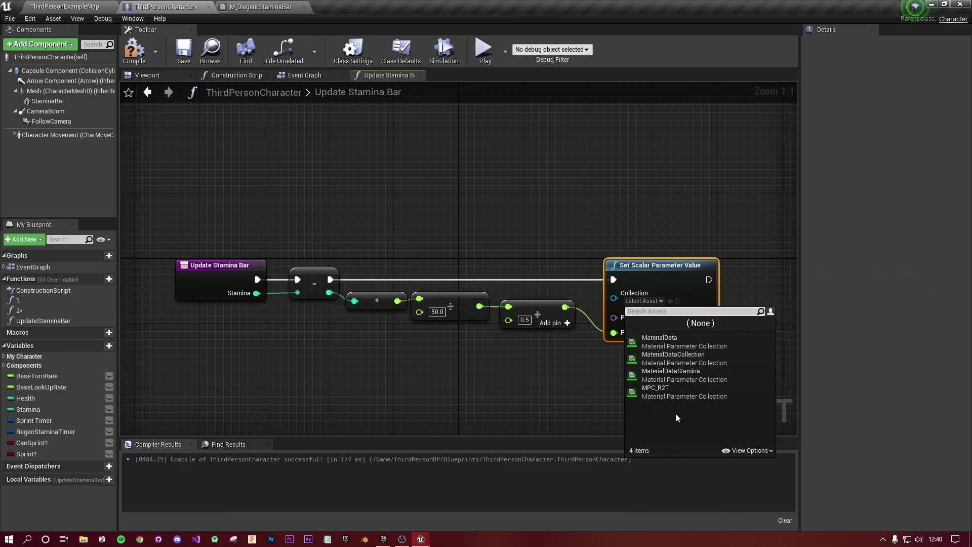
{"action": "left_click", "coordinate": [691, 375]}
{"action": "left_click", "coordinate": [676, 318]}
{"action": "left_click", "coordinate": [685, 328]}
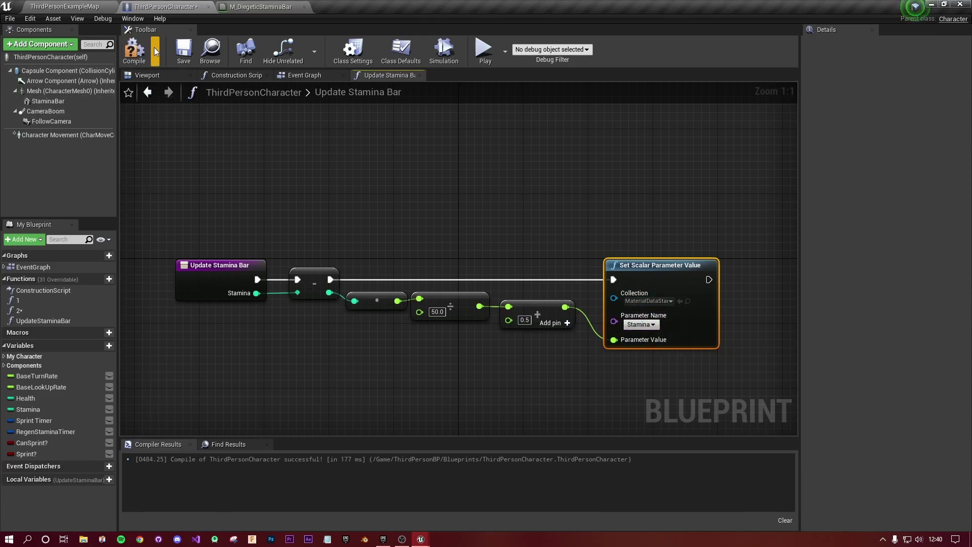
{"action": "left_click", "coordinate": [136, 54]}
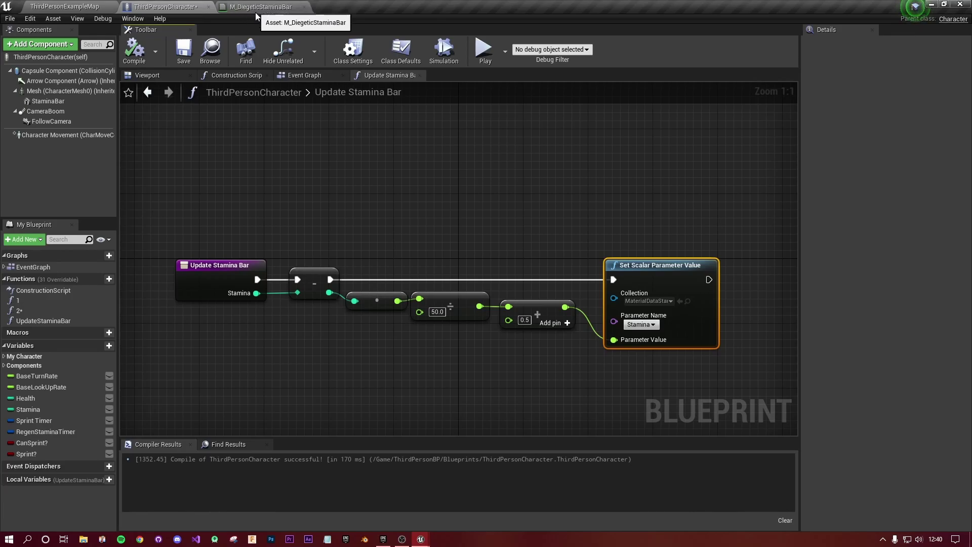
Step: Assign the M_DiegeticStaminaBar material to the character's StaminaBar plane and compile the blueprint
{"action": "left_click", "coordinate": [165, 76]}
{"action": "left_click", "coordinate": [51, 101]}
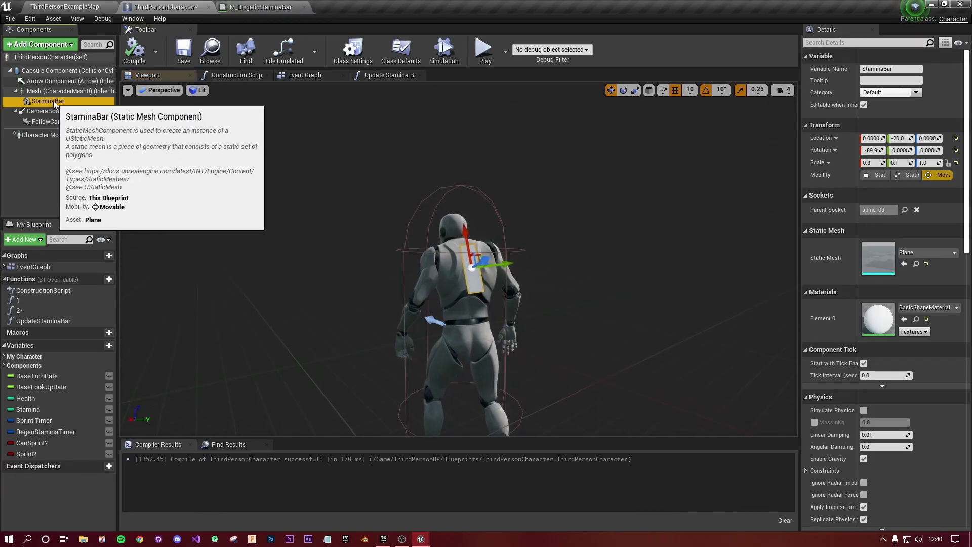
{"action": "left_click", "coordinate": [940, 311]}
{"action": "type", "text": "m"}
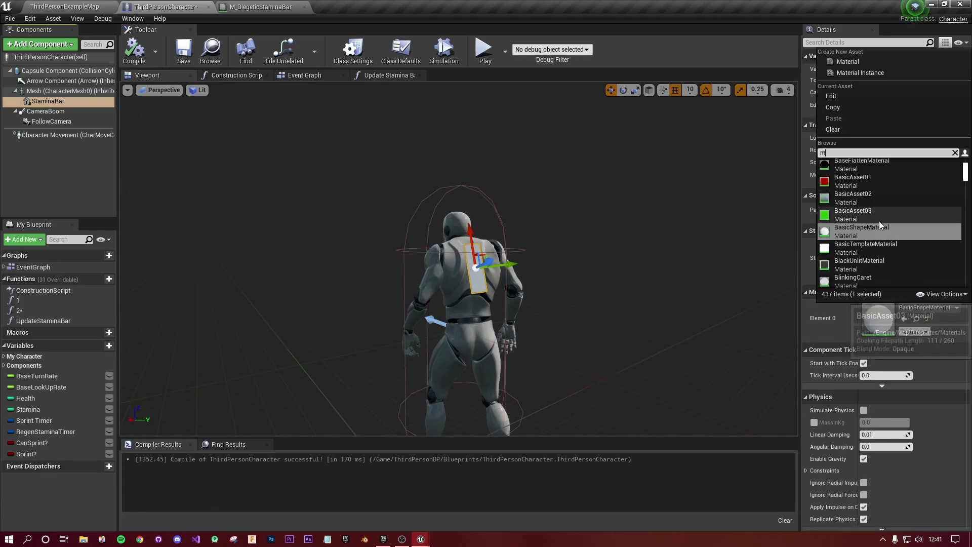
{"action": "type", "text": "_d"}
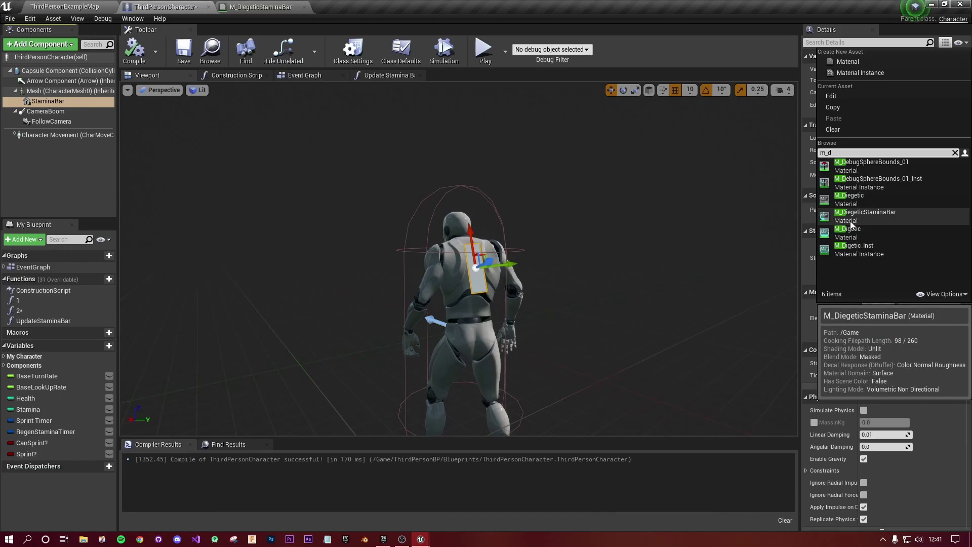
{"action": "left_click", "coordinate": [874, 215]}
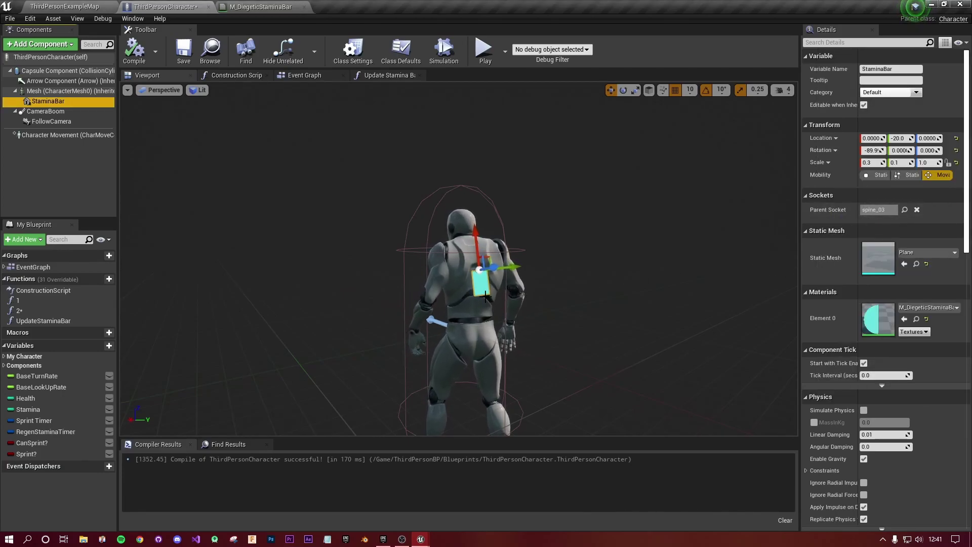
{"action": "left_click", "coordinate": [134, 51]}
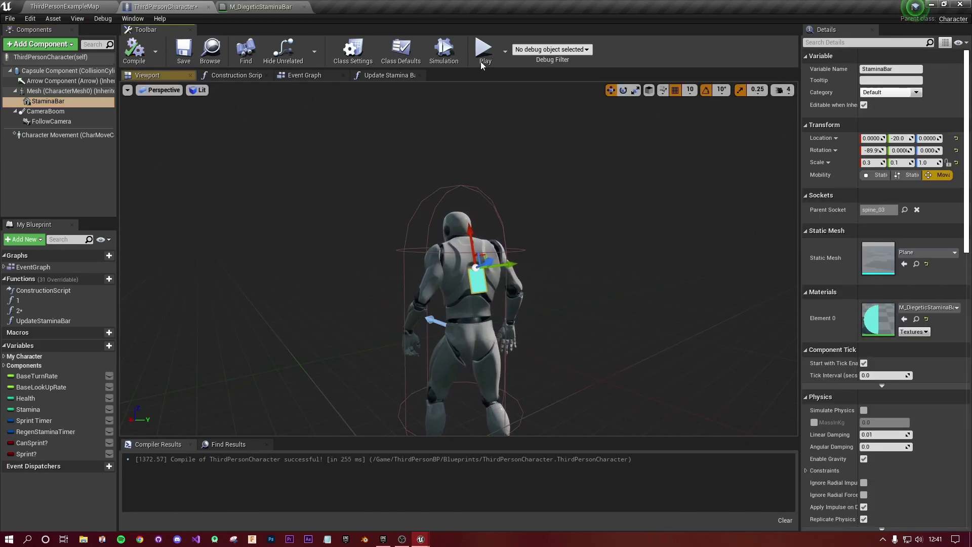
Step: Play the level and sprint with the character to test the stamina bar
{"action": "left_click", "coordinate": [485, 50]}
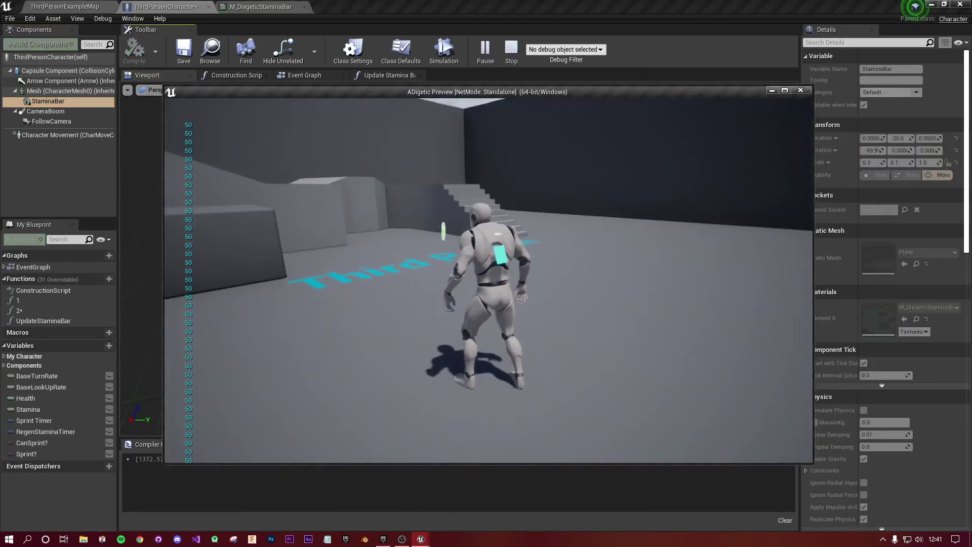
{"action": "key", "text": "shift+w"}
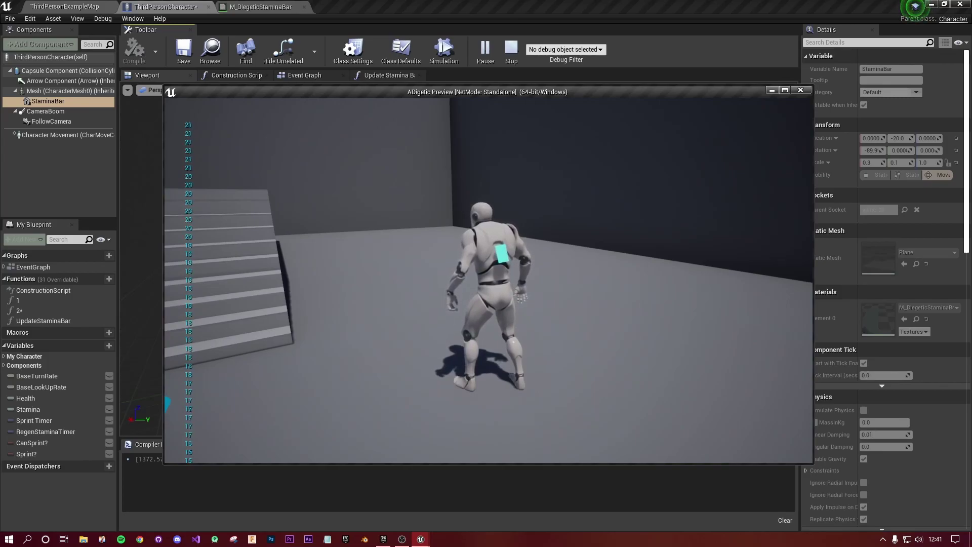
{"action": "key", "text": "shift+w"}
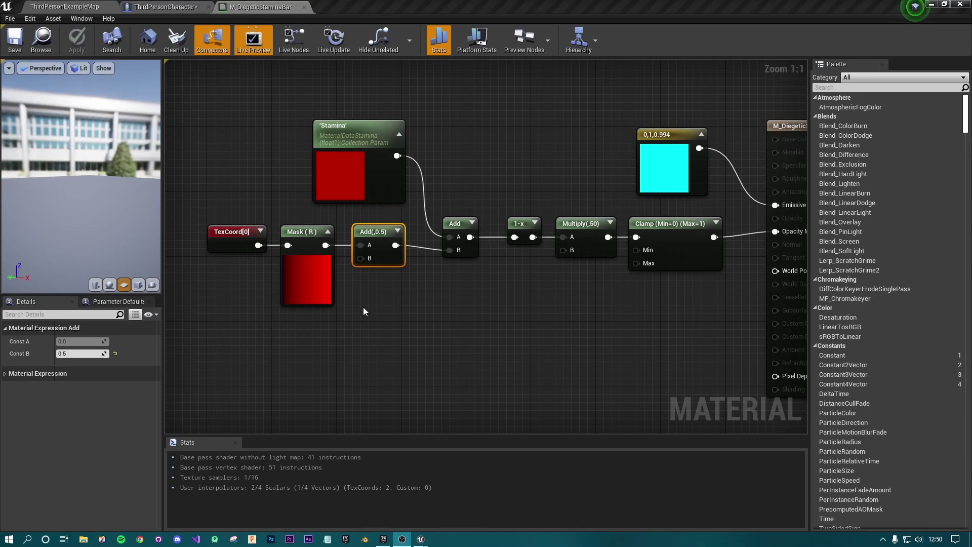
Step: Reconnect the Add(,0.5) output to the B input of the following Add node and save the M_DiegeticStaminaBar material
{"action": "left_click_drag", "start_coordinate": [395, 245], "coordinate": [449, 250]}
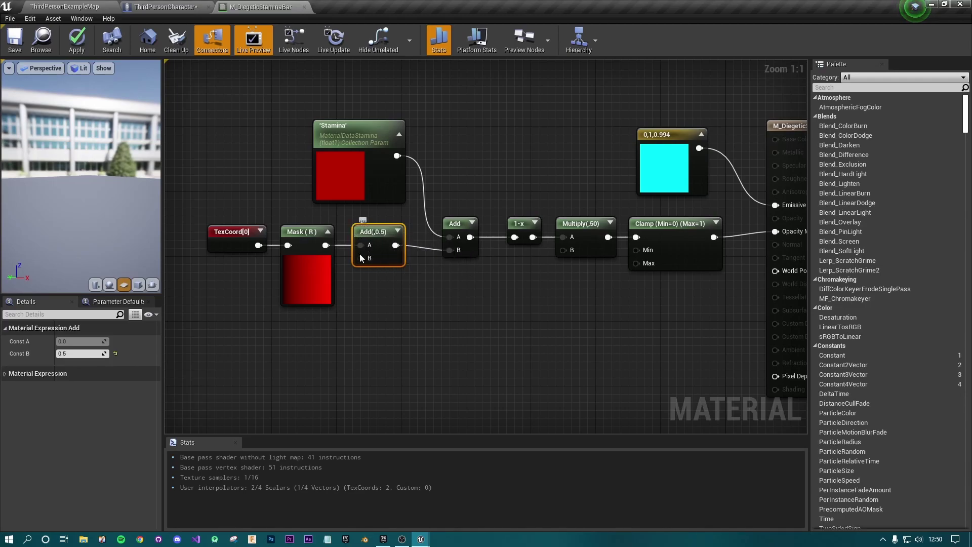
{"action": "left_click", "coordinate": [16, 41]}
Step: Review the Update Stamina Bar call on Event BeginPlay in ThirdPersonCharacter's Event Graph and compile the blueprint
{"action": "left_click", "coordinate": [153, 7]}
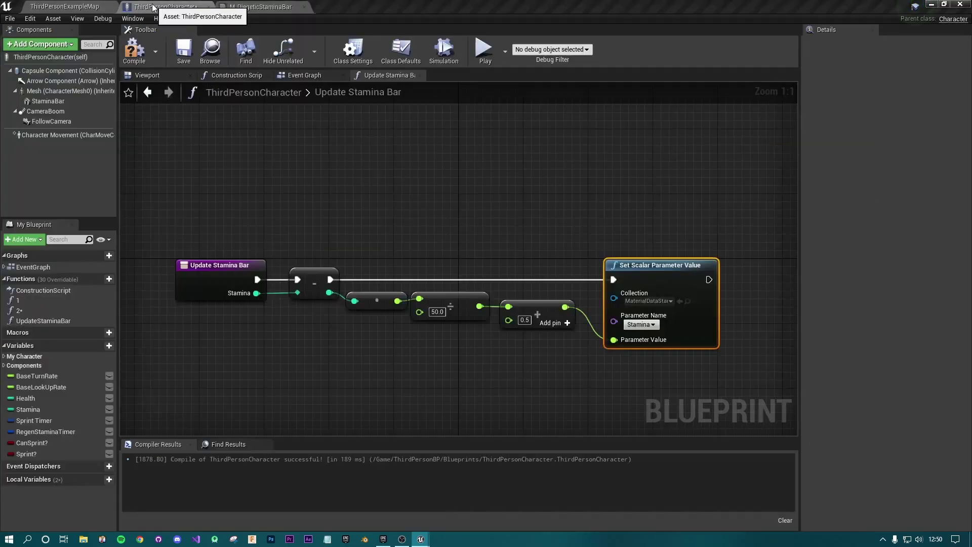
{"action": "left_click", "coordinate": [295, 75]}
{"action": "right_click_drag", "start_coordinate": [385, 233], "coordinate": [313, 210]}
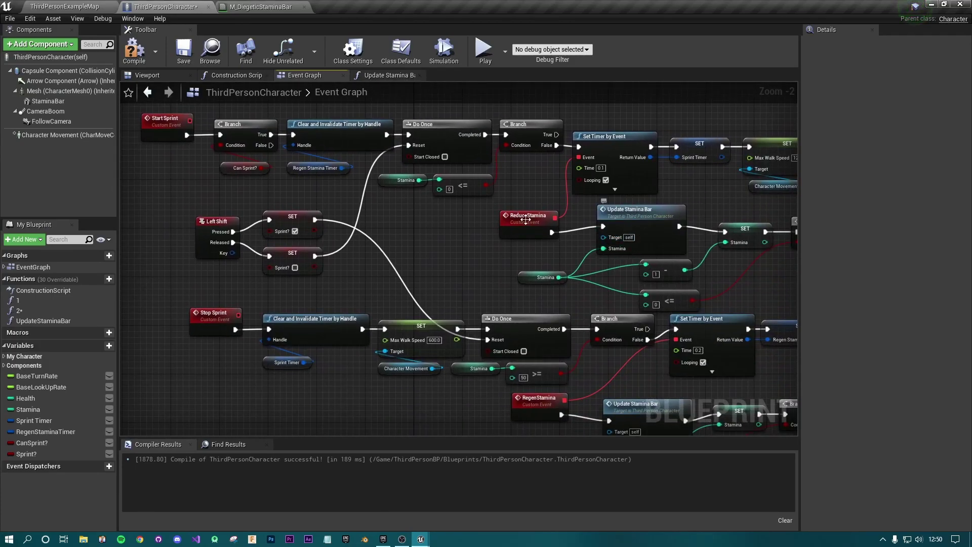
{"action": "right_click_drag", "start_coordinate": [457, 92], "coordinate": [673, 320]}
{"action": "right_click_drag", "start_coordinate": [660, 281], "coordinate": [583, 288]}
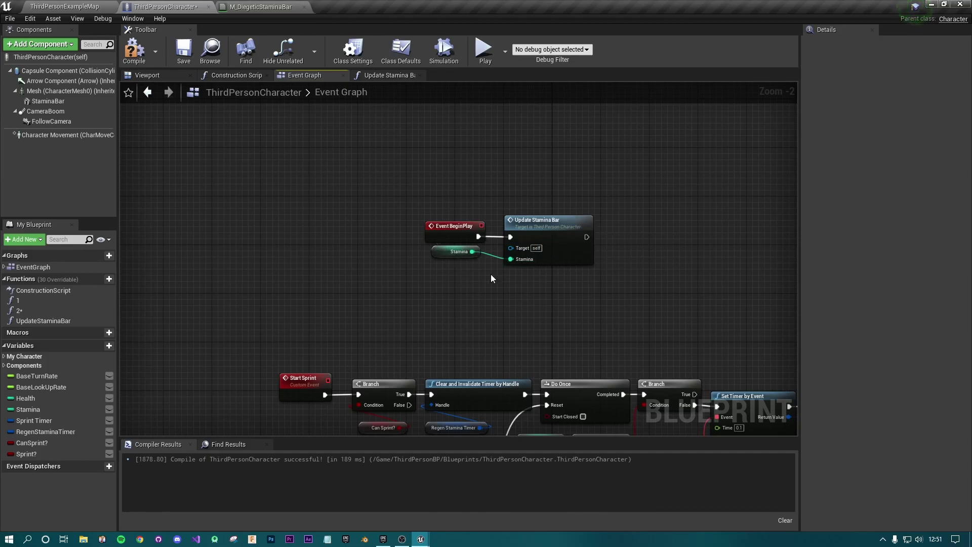
{"action": "left_click", "coordinate": [135, 51]}
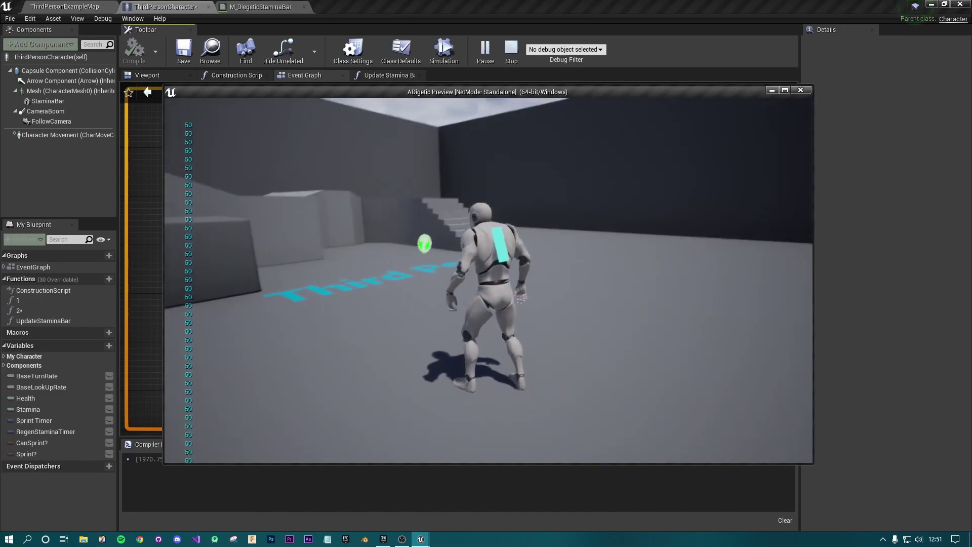
Step: Sprint with the character in the game preview to check the stamina bar again, and end the play session
{"action": "key", "text": "shift+w"}
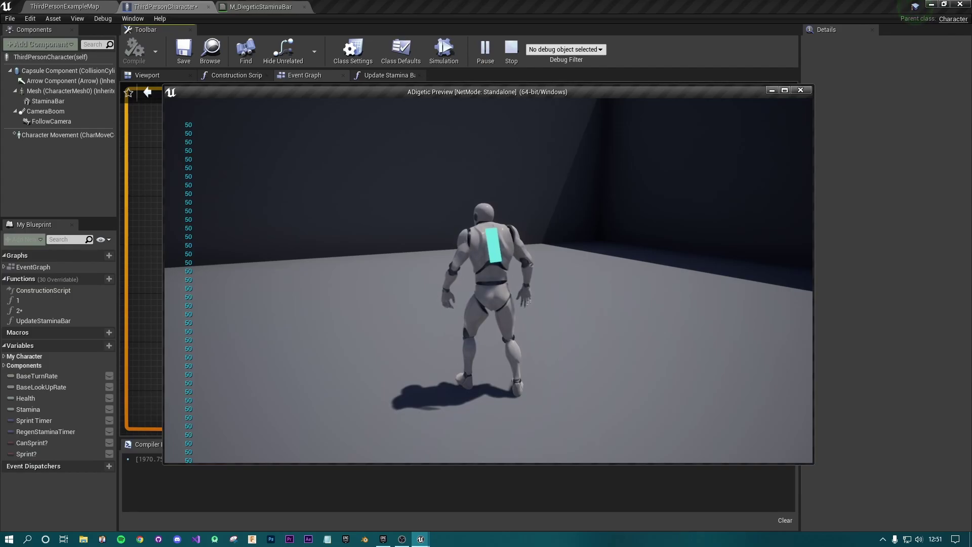
{"action": "key", "text": "Escape"}
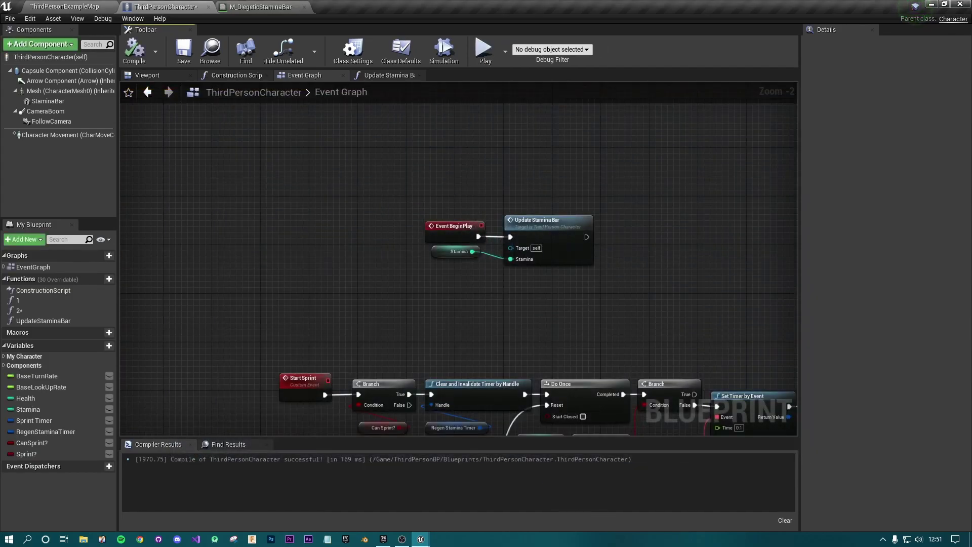